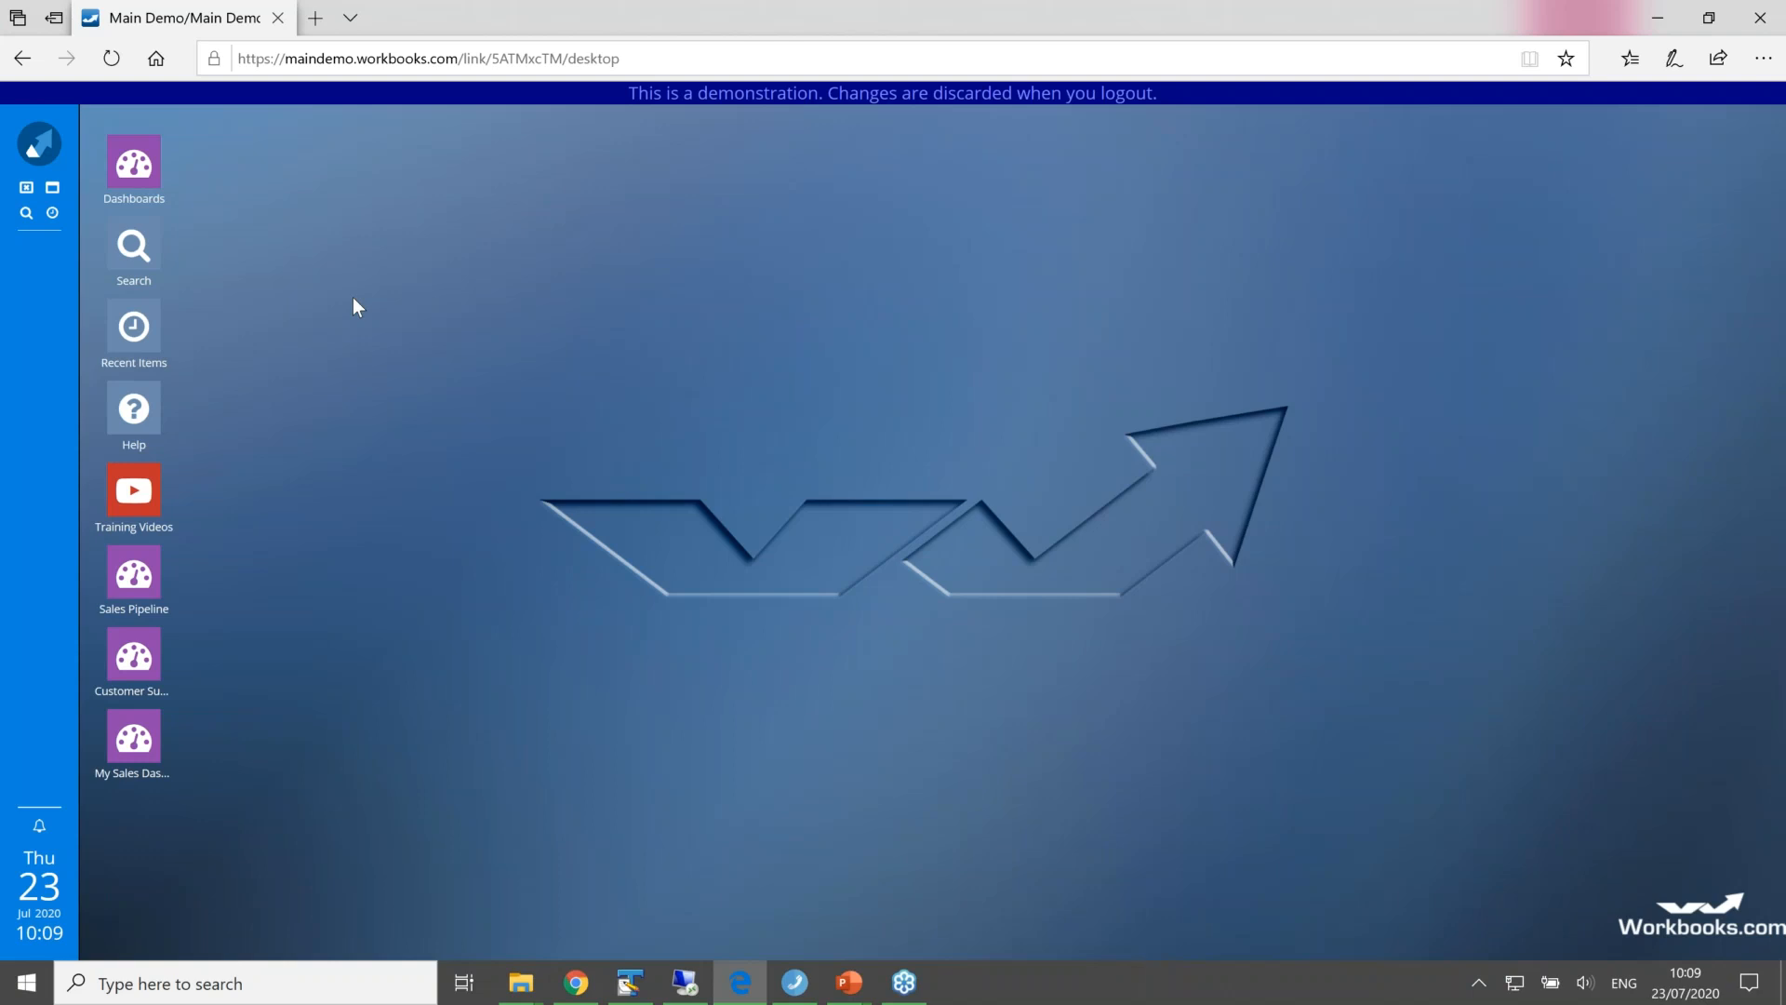
Step: Open the list of all mailing lists and widen its window to show who created and updated each list
left_click(51, 142)
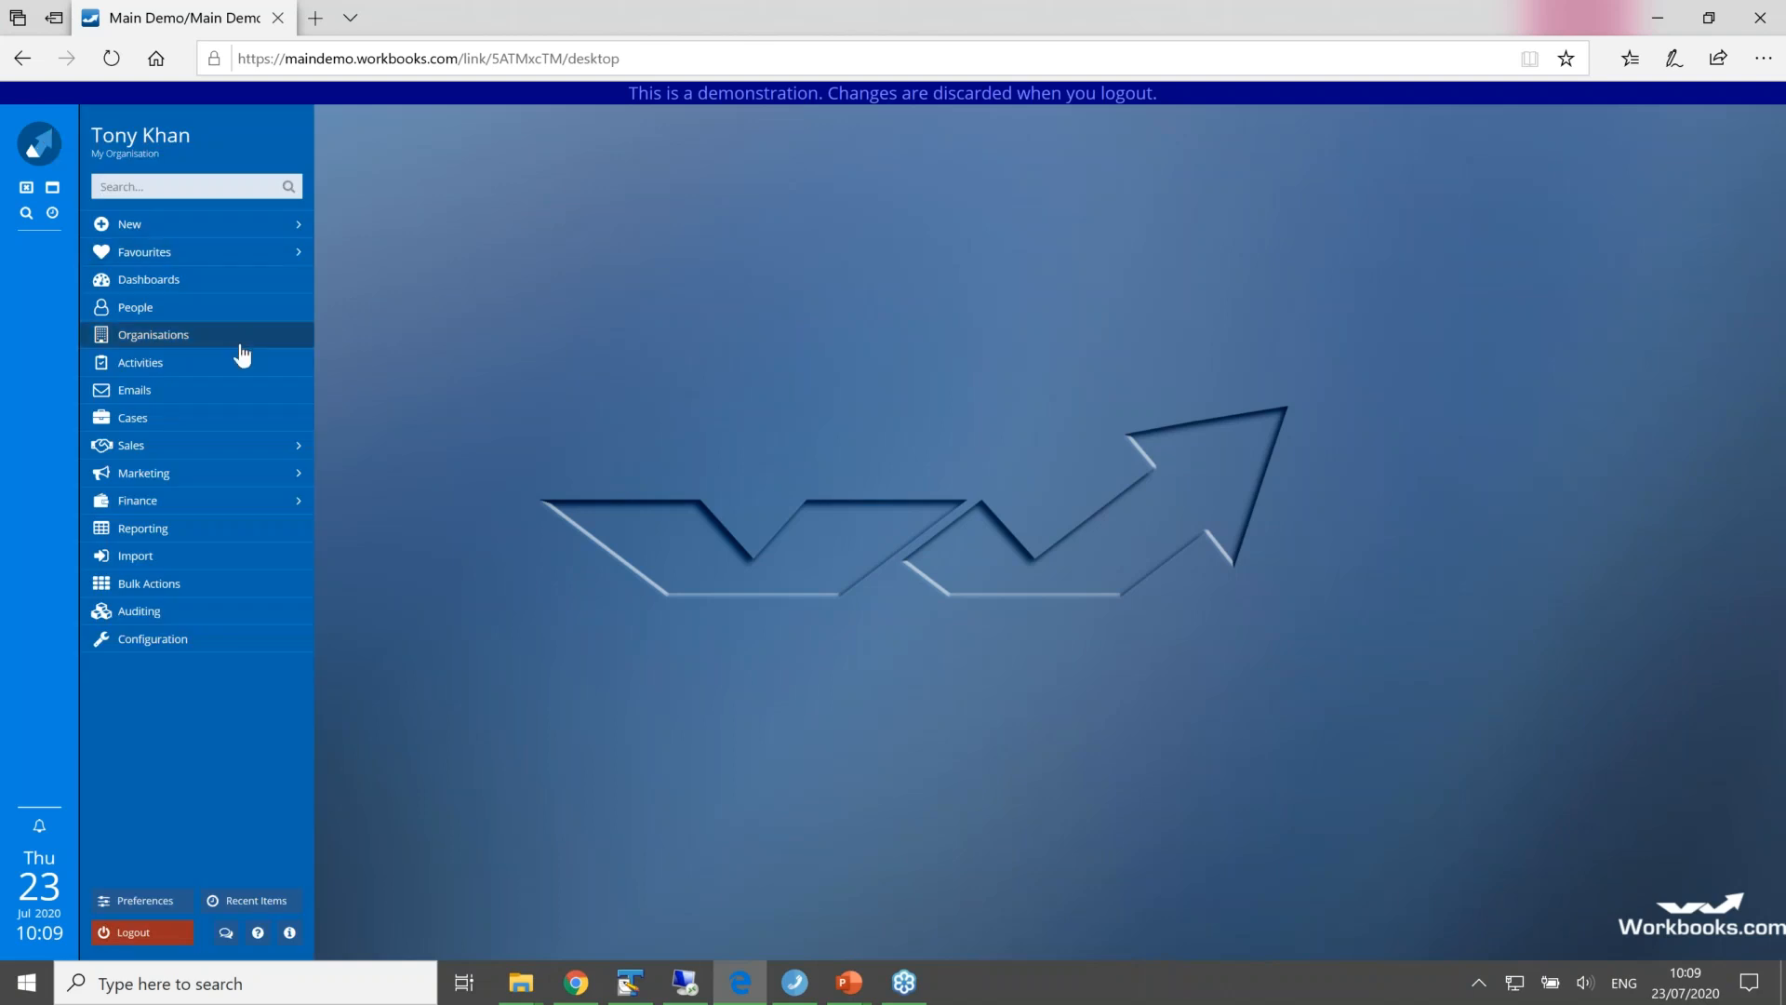
mouse_move(214, 485)
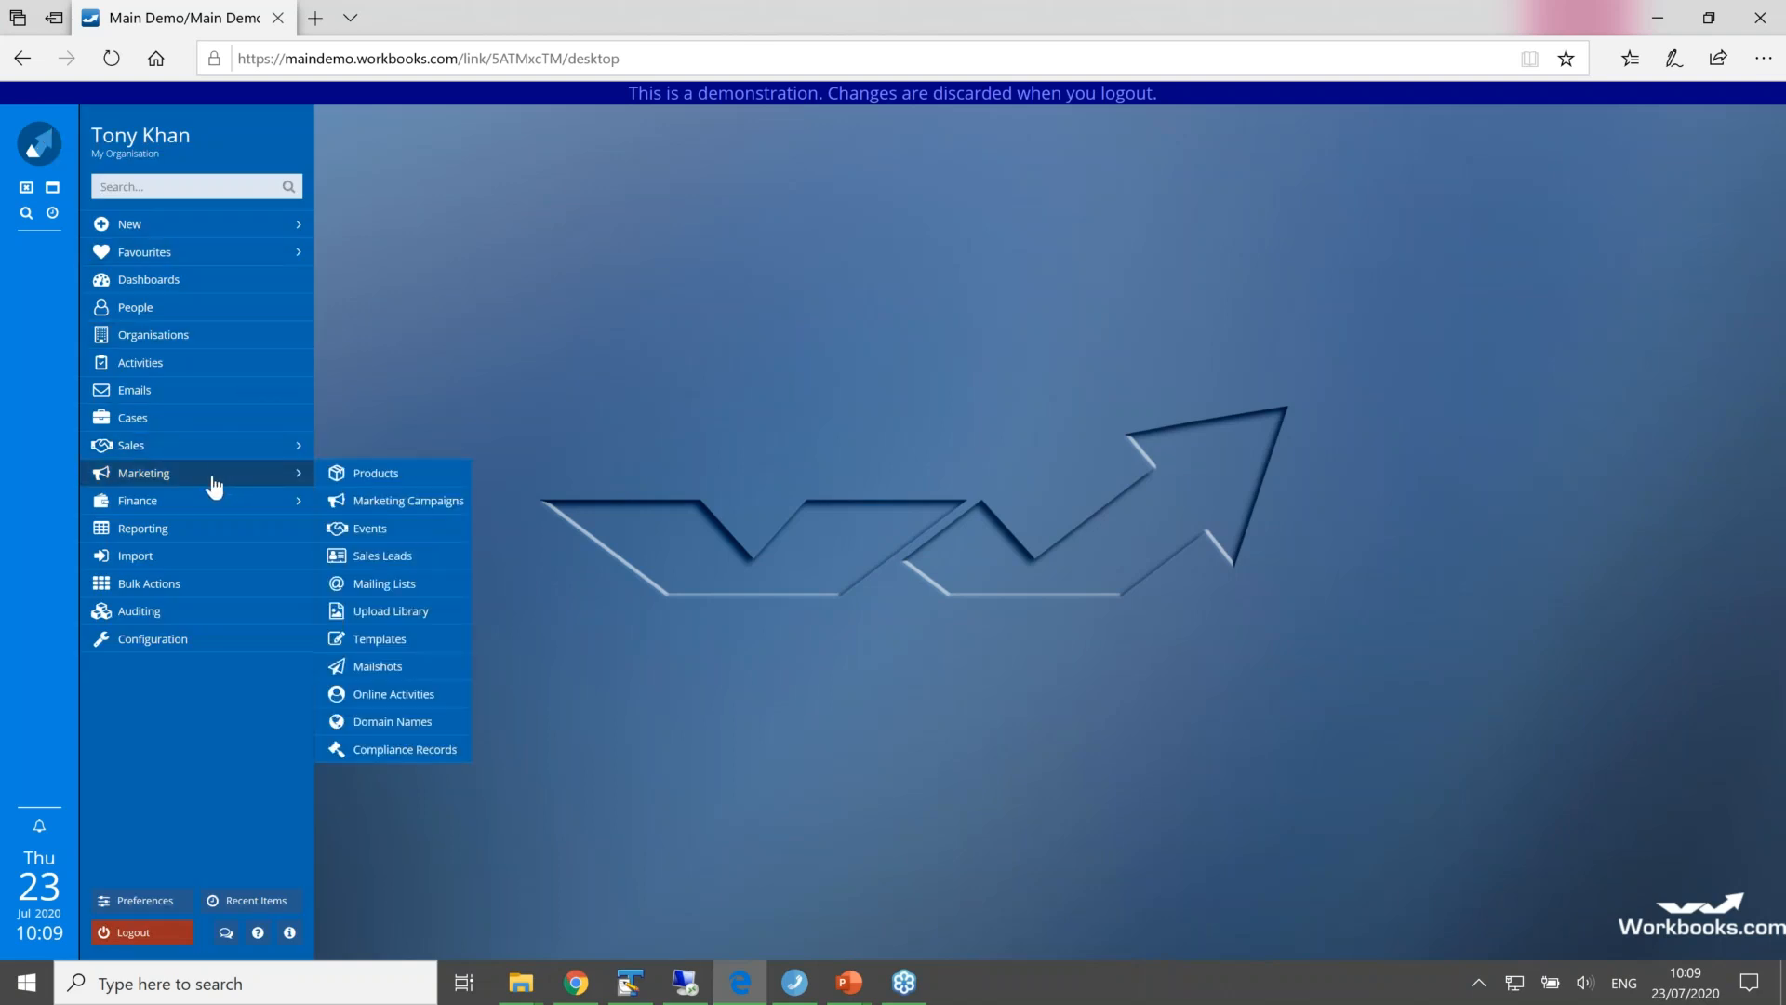
left_click(383, 584)
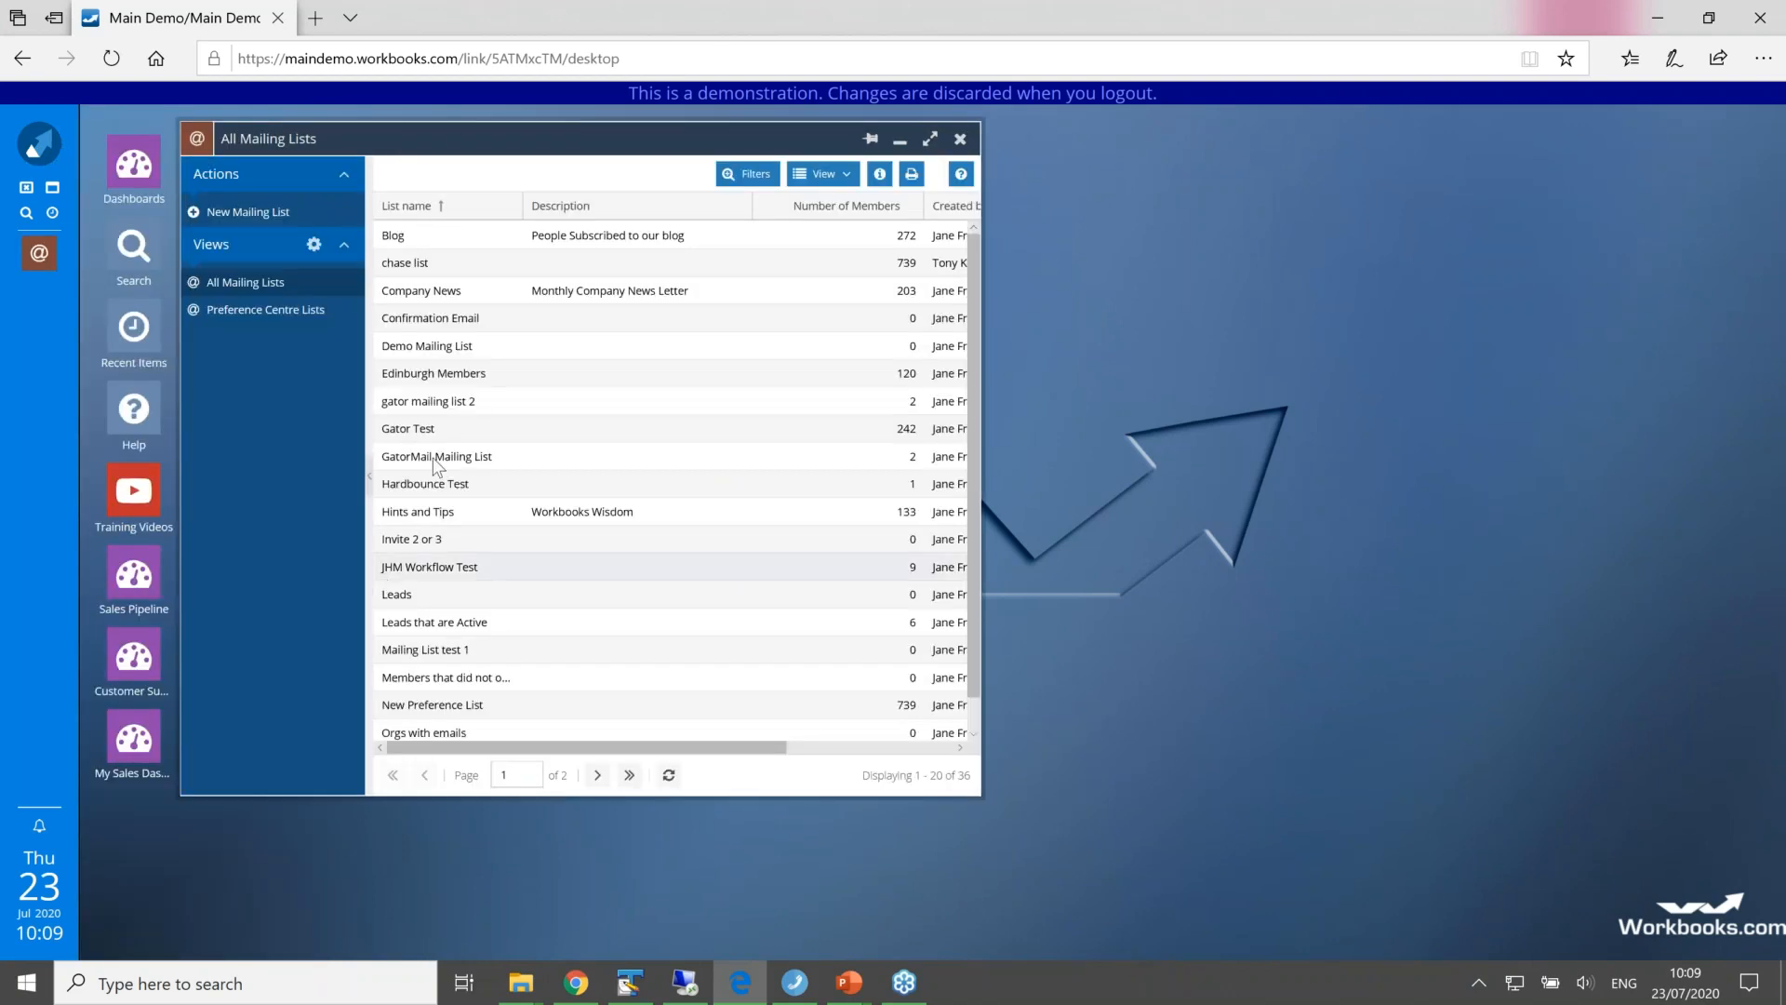
left_click_drag(482, 155, 721, 182)
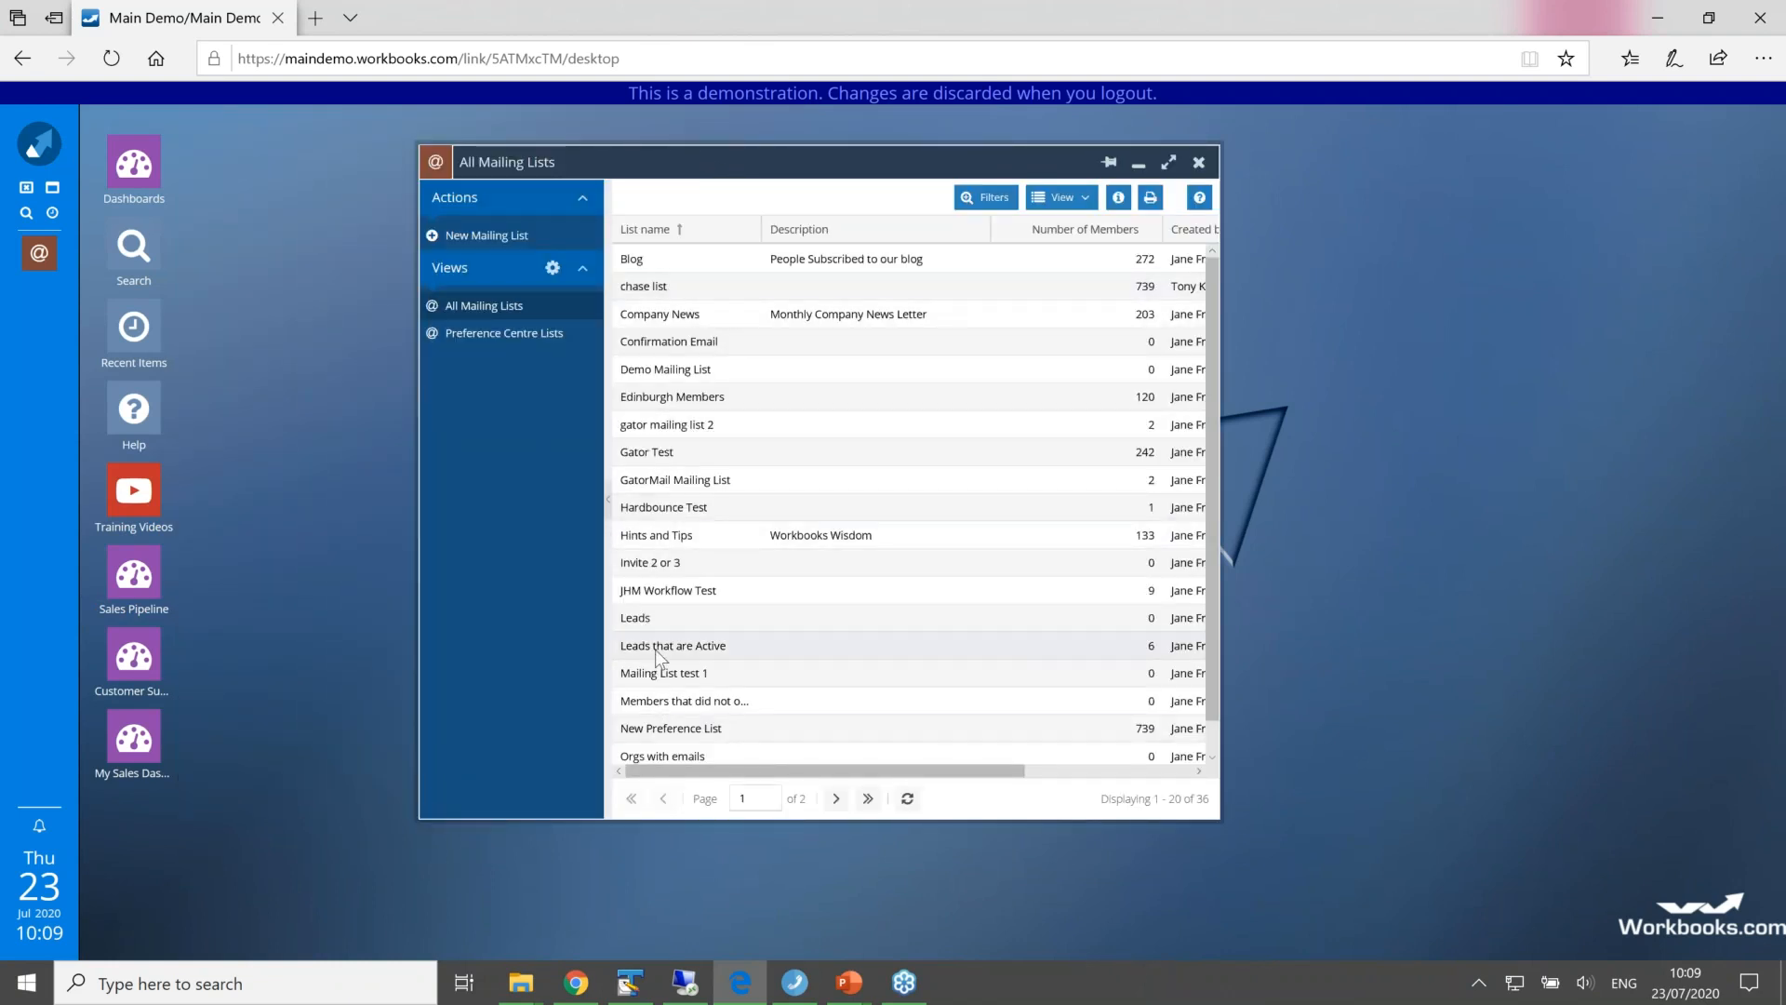
left_click_drag(1220, 399, 1432, 396)
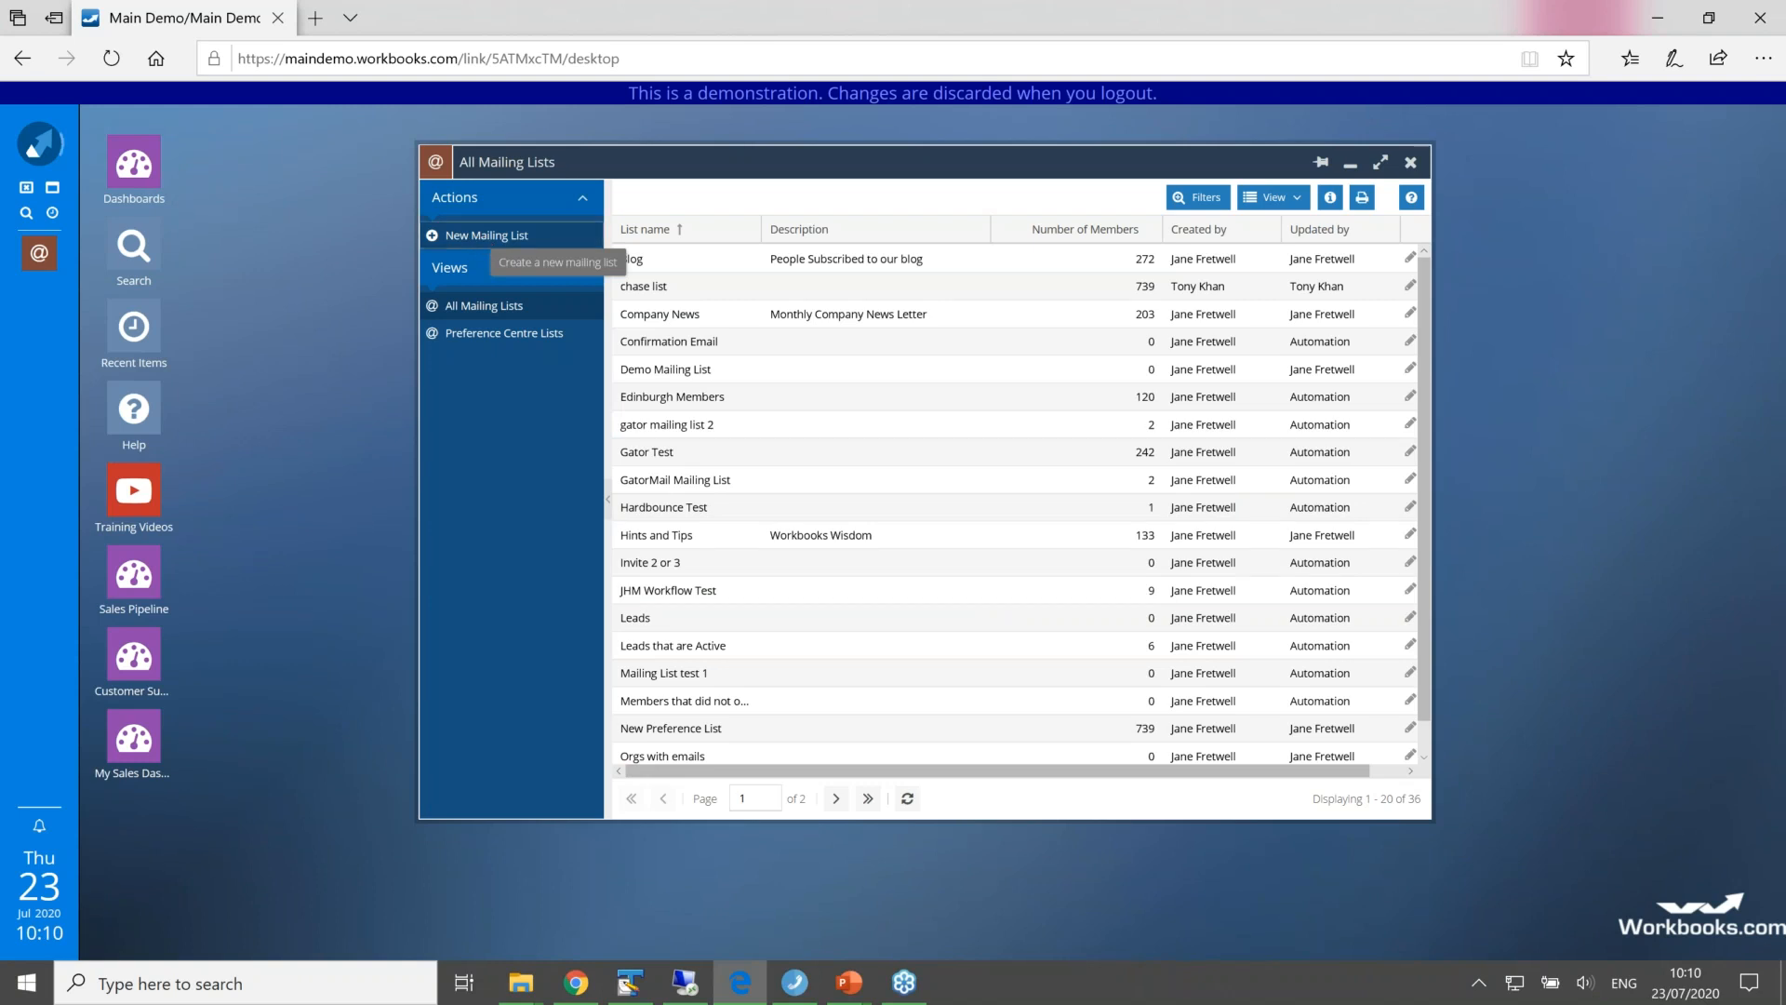
Step: Create a new dynamic mailing list named "News Letters 2020"
left_click(483, 237)
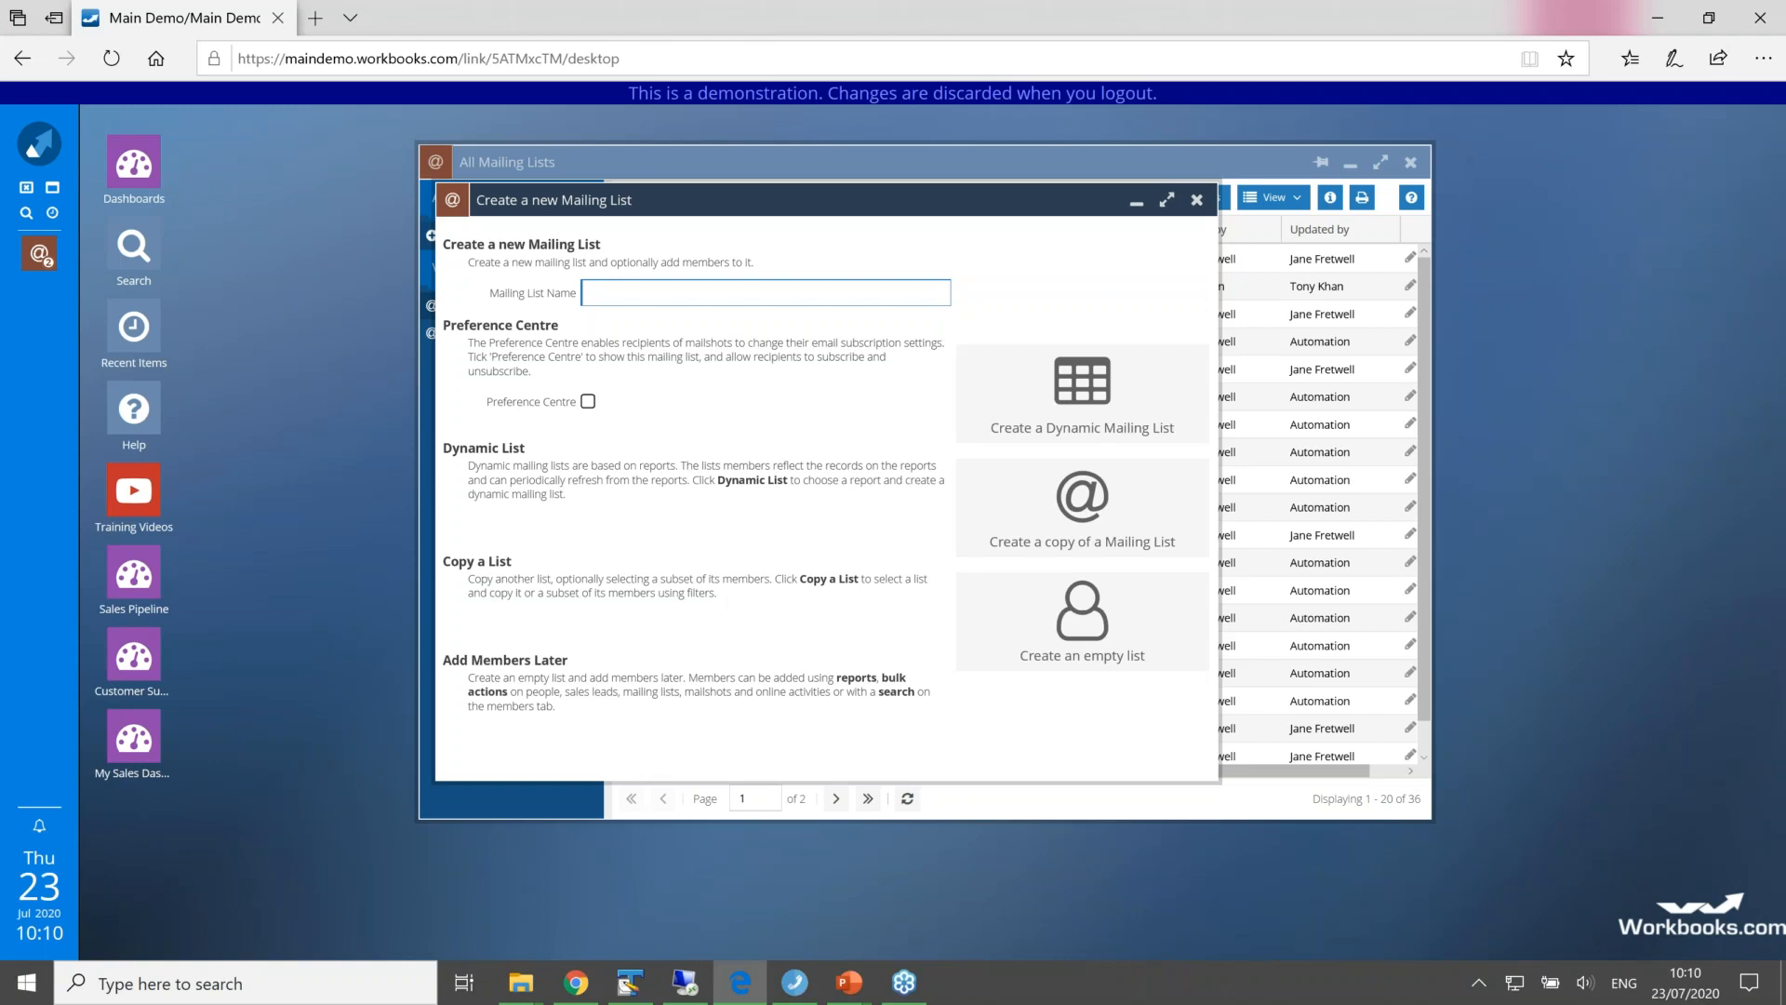
type("News Letters 20202")
key("BackSpace")
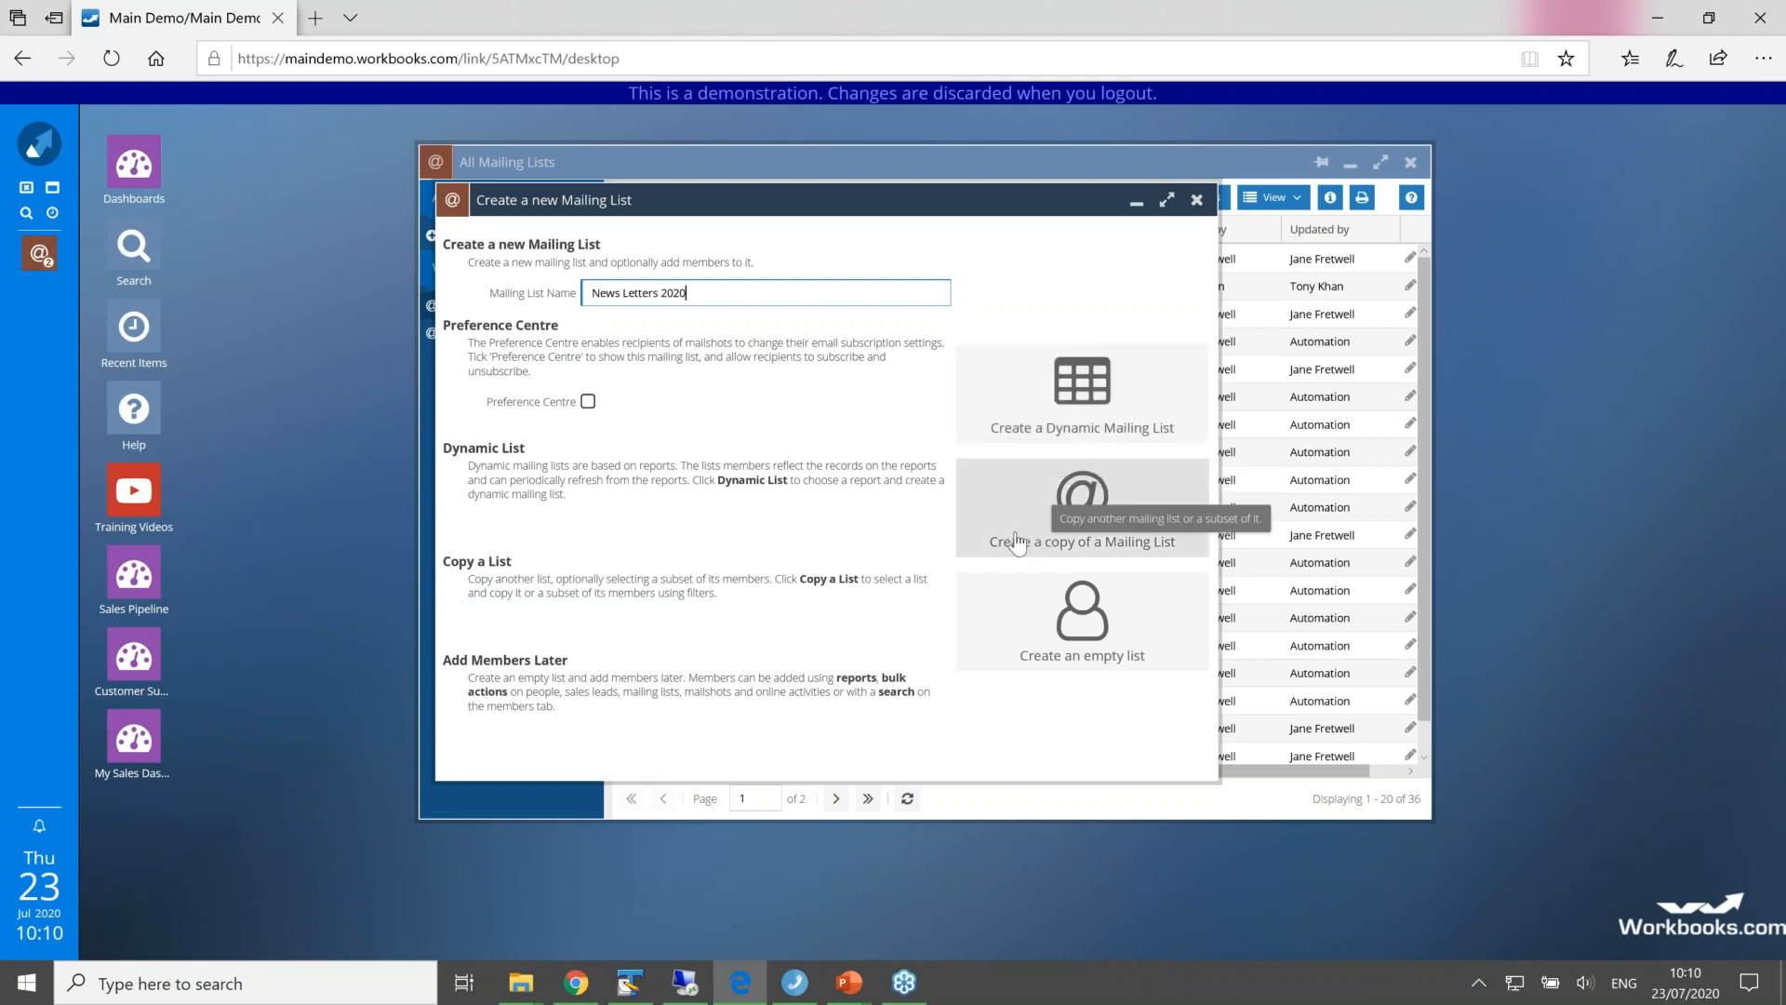
left_click_drag(951, 357, 967, 179)
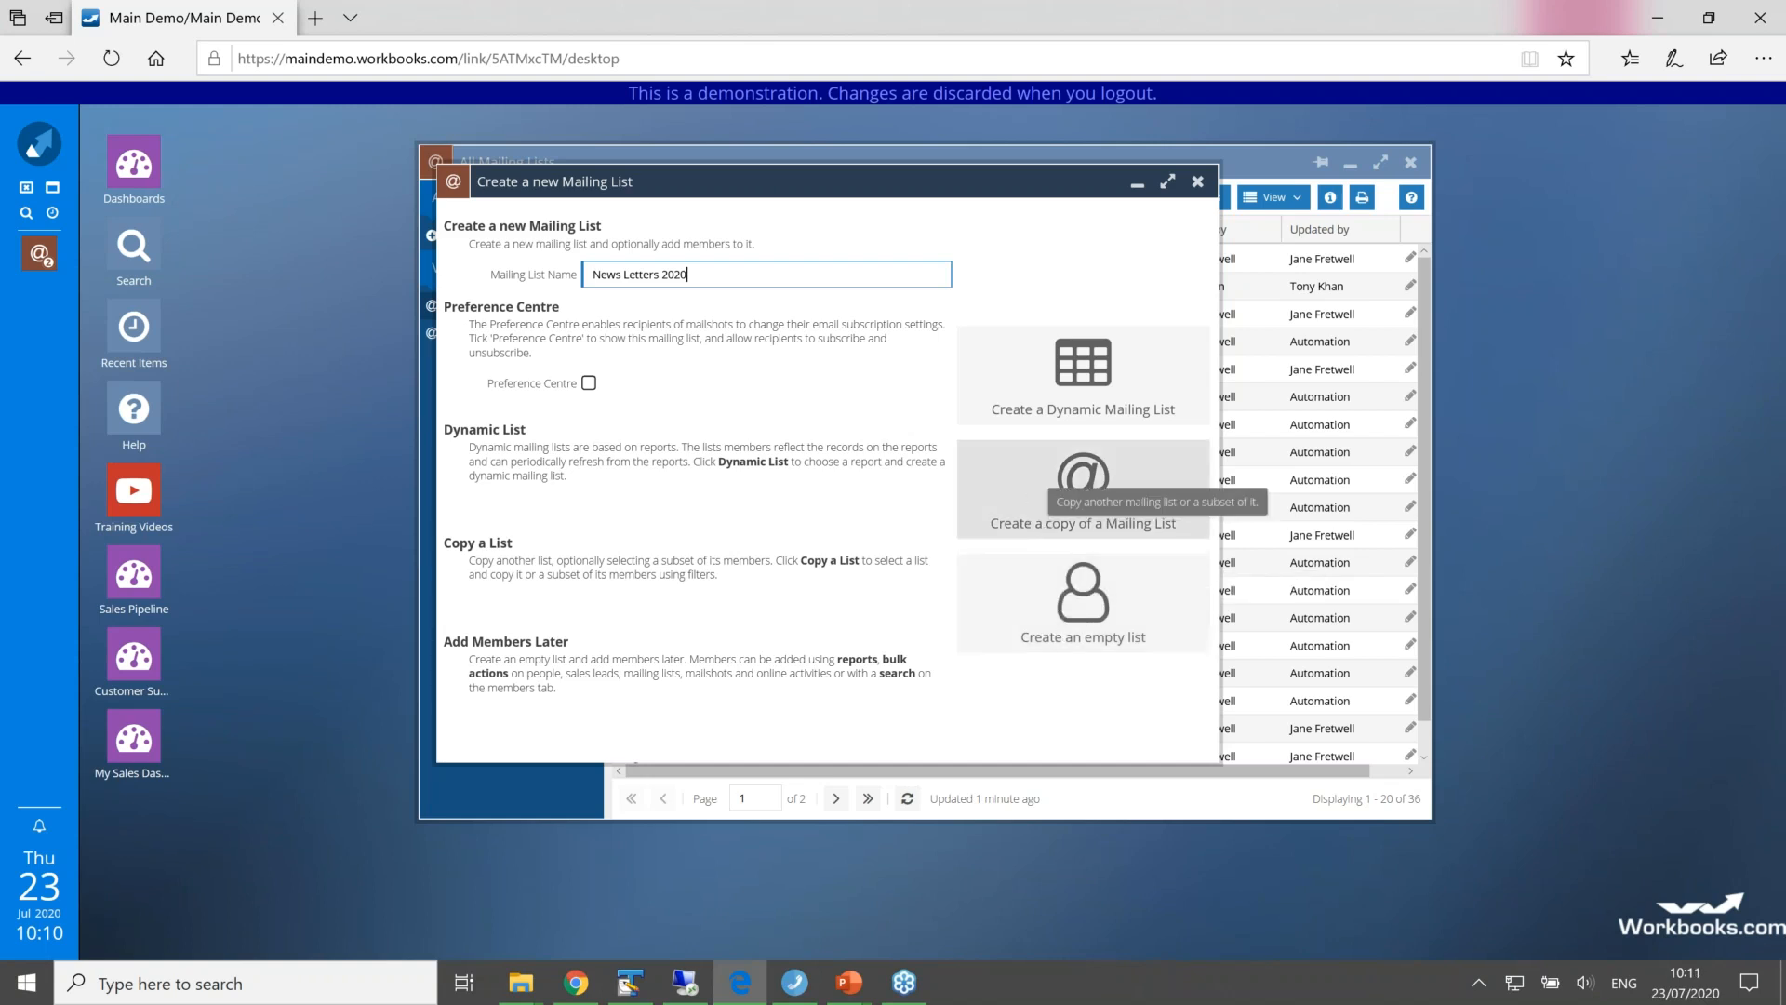
left_click(1022, 405)
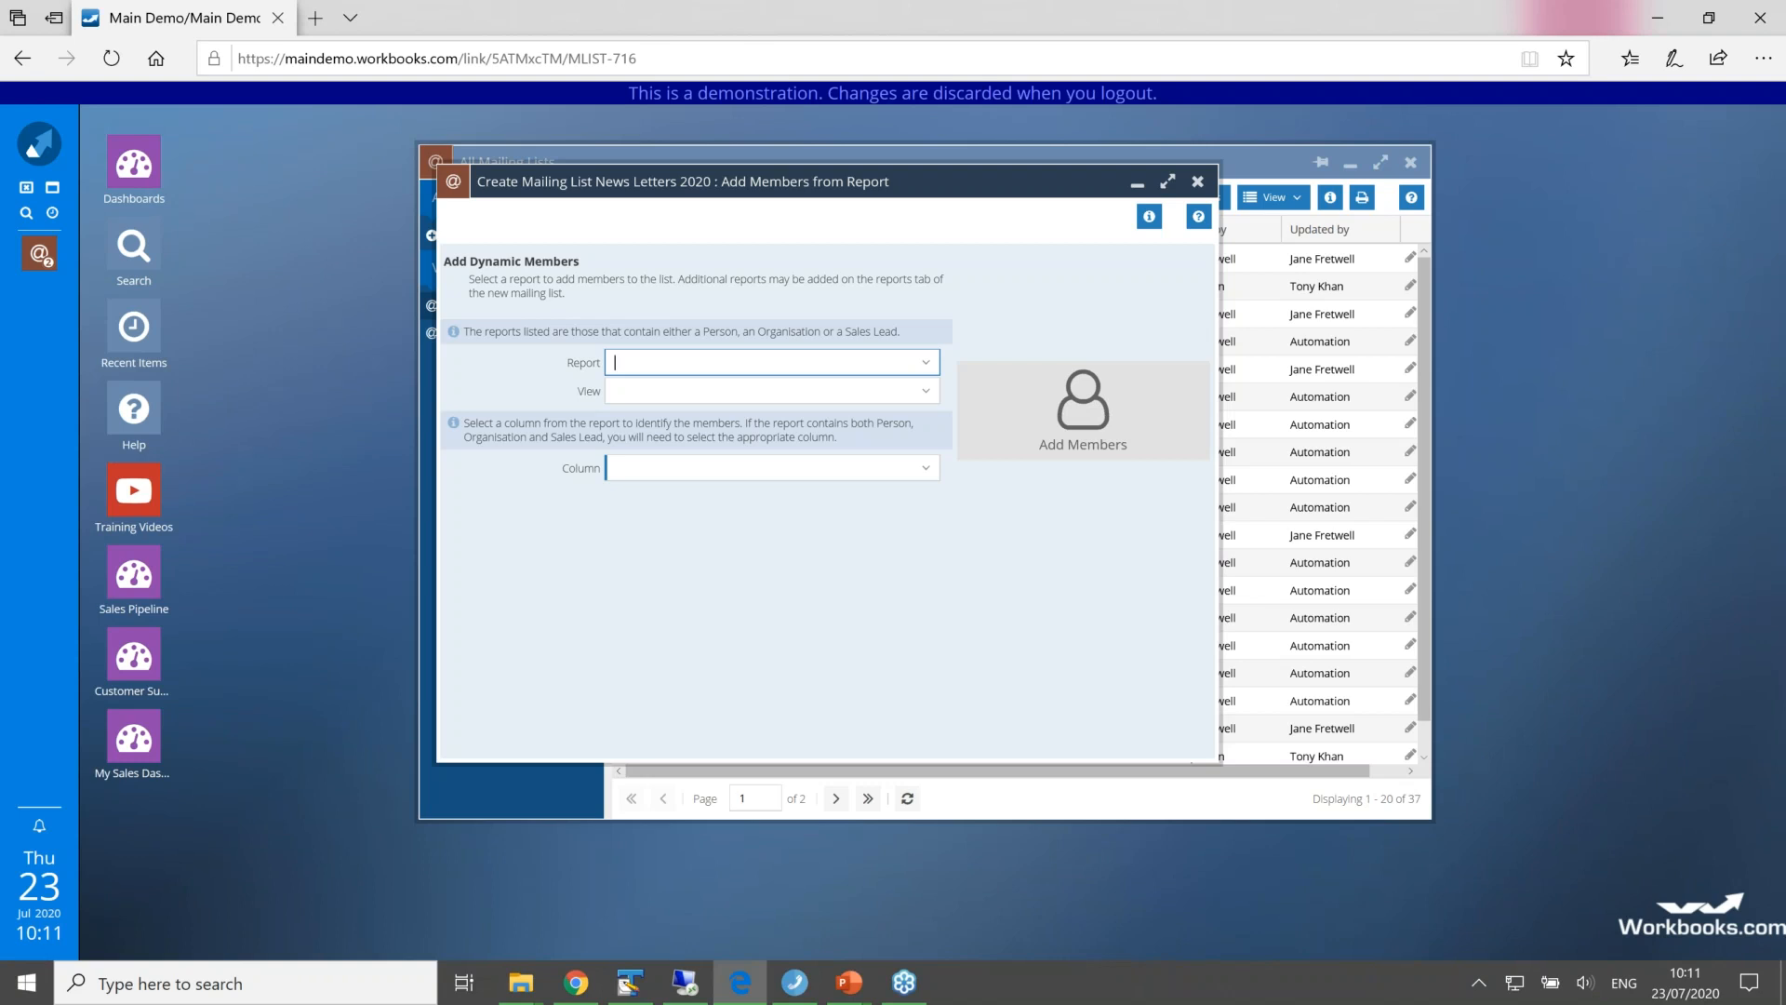
Step: Add the list's members from the News Letter People report, using the Name column to identify them
type("new")
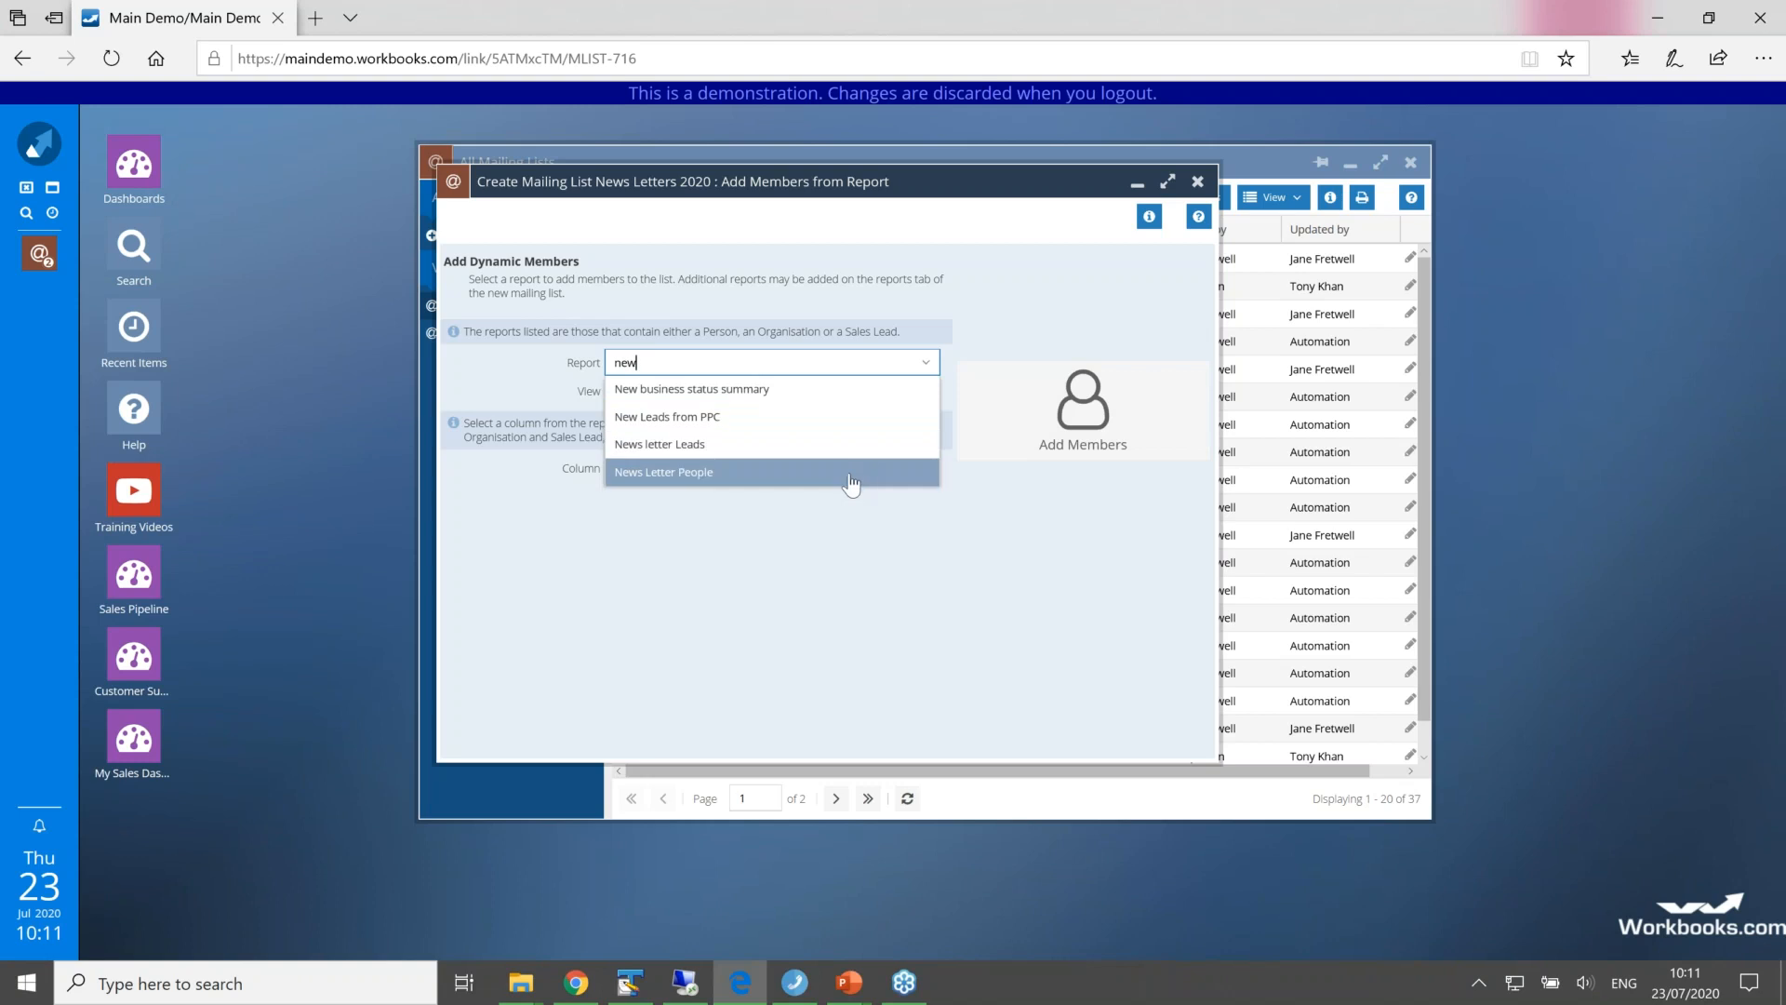
left_click(848, 483)
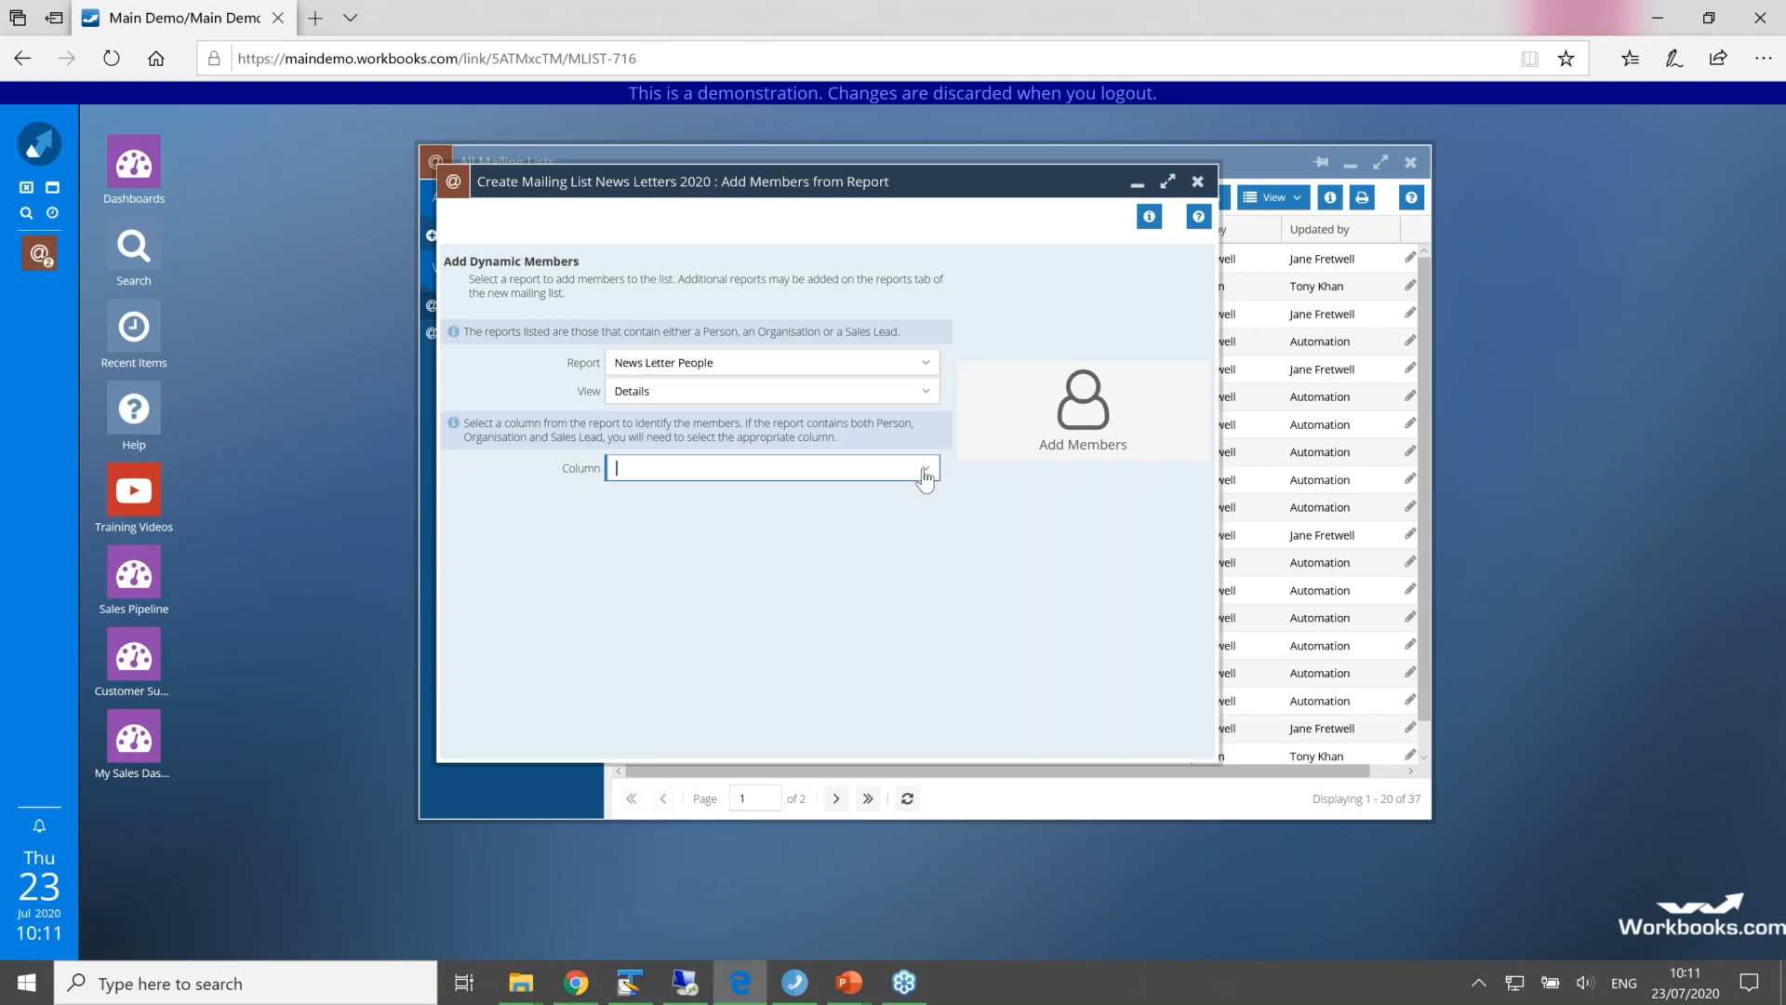
left_click(925, 472)
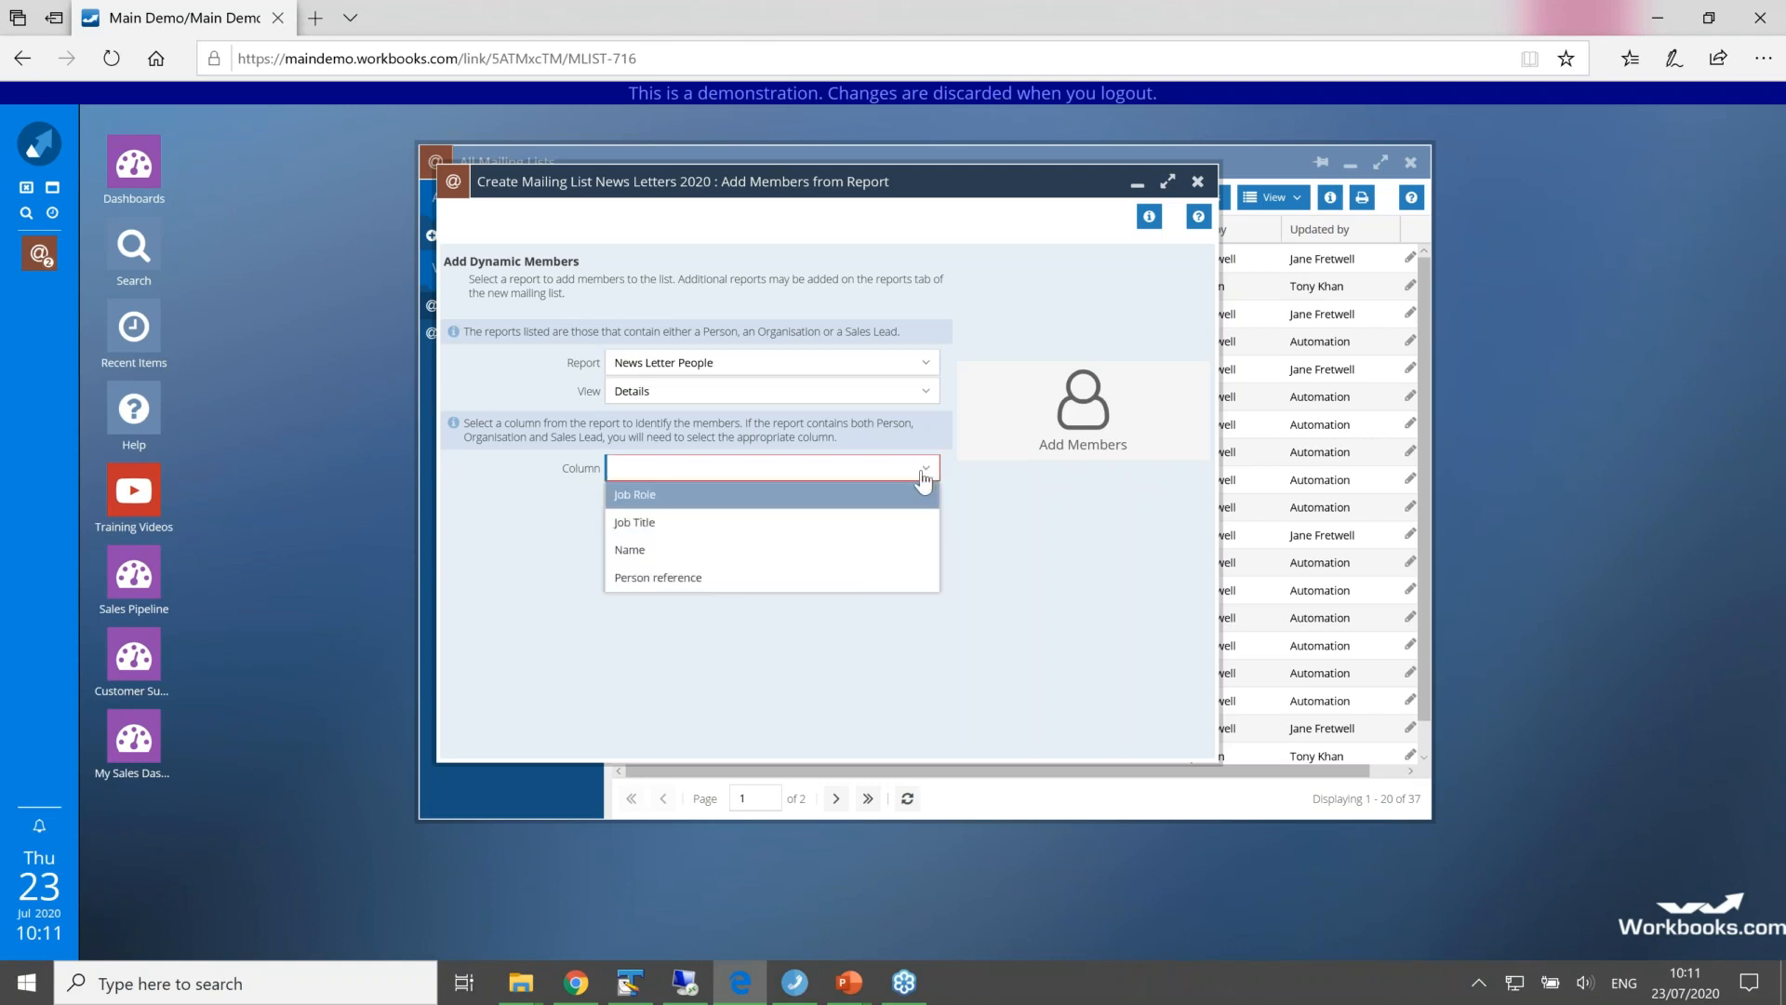
left_click(641, 556)
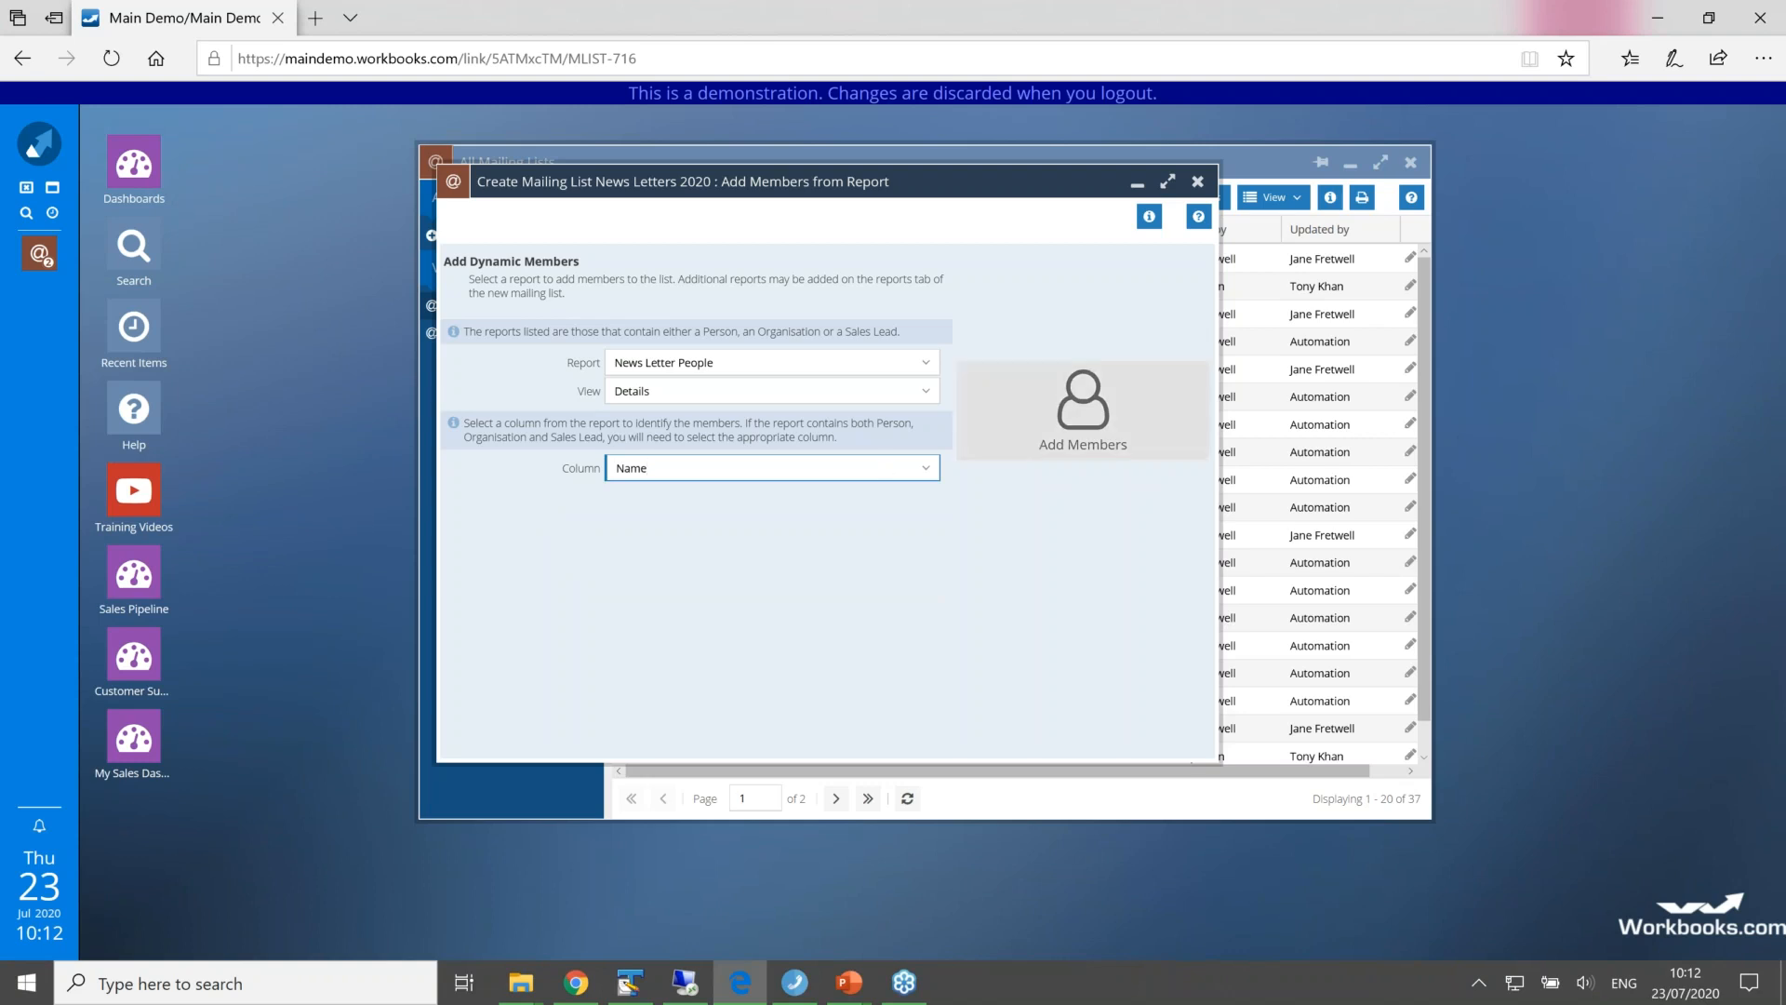
left_click(1033, 415)
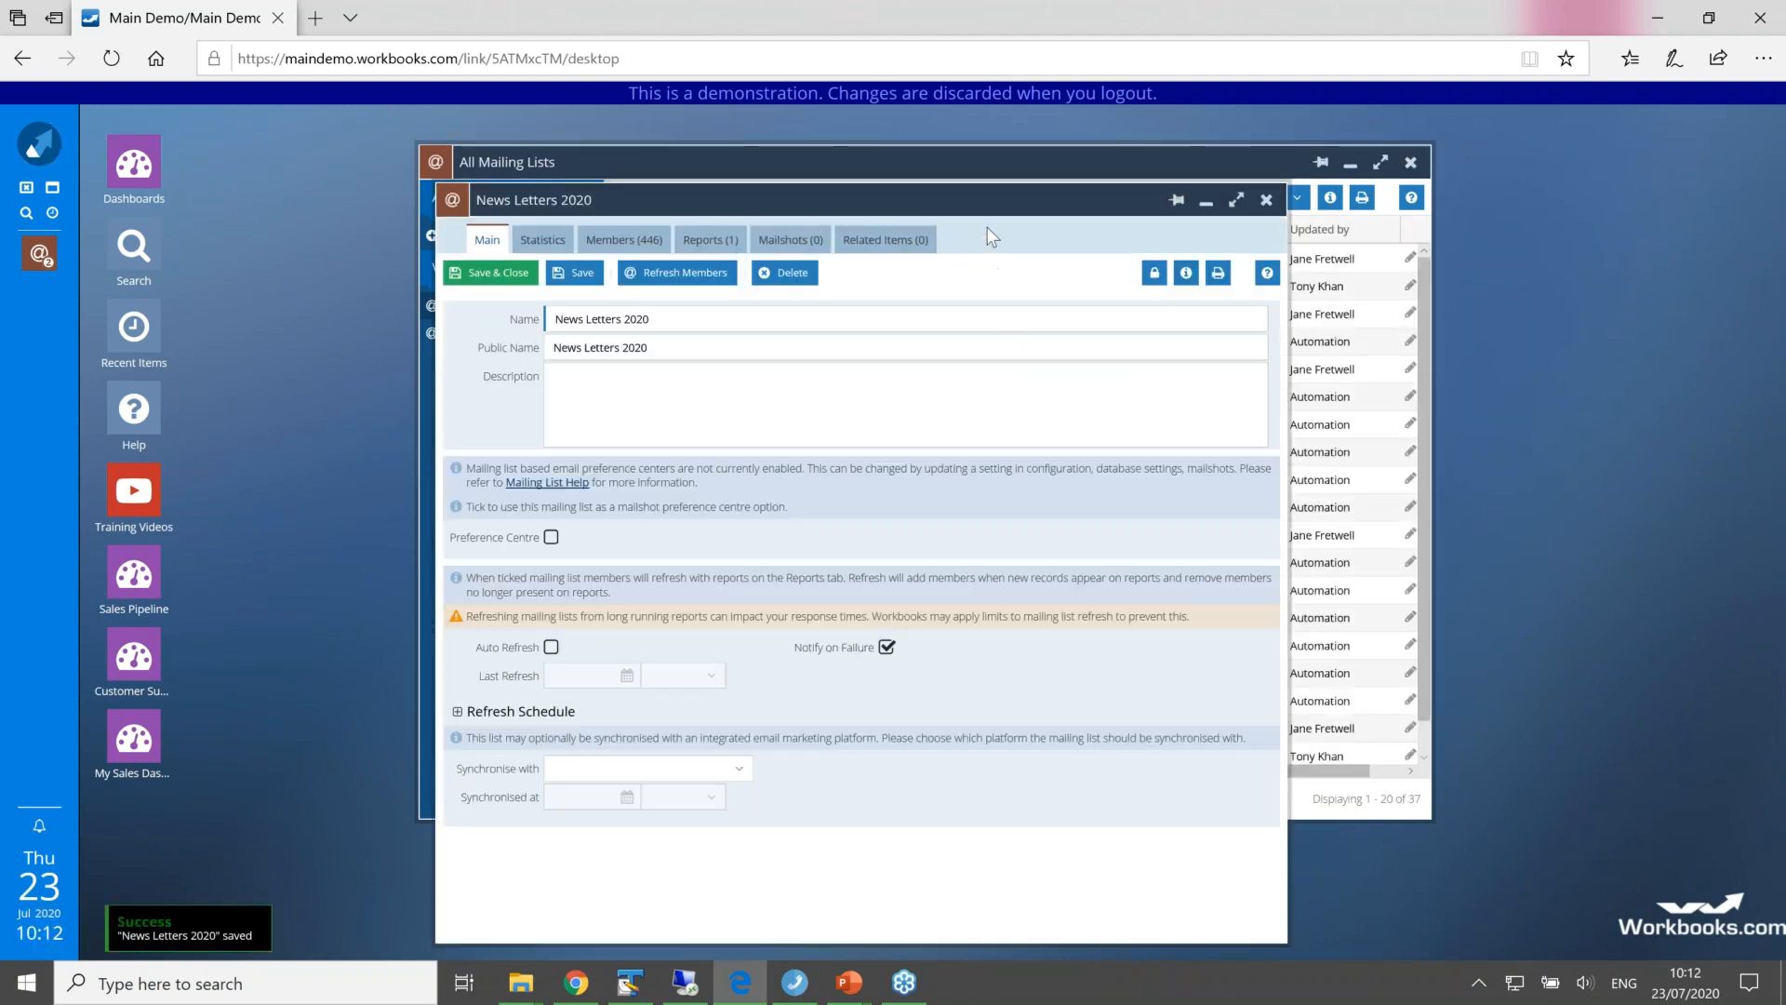
Step: Check which report feeds the News Letters 2020 list and review its members
left_click_drag(984, 197, 939, 133)
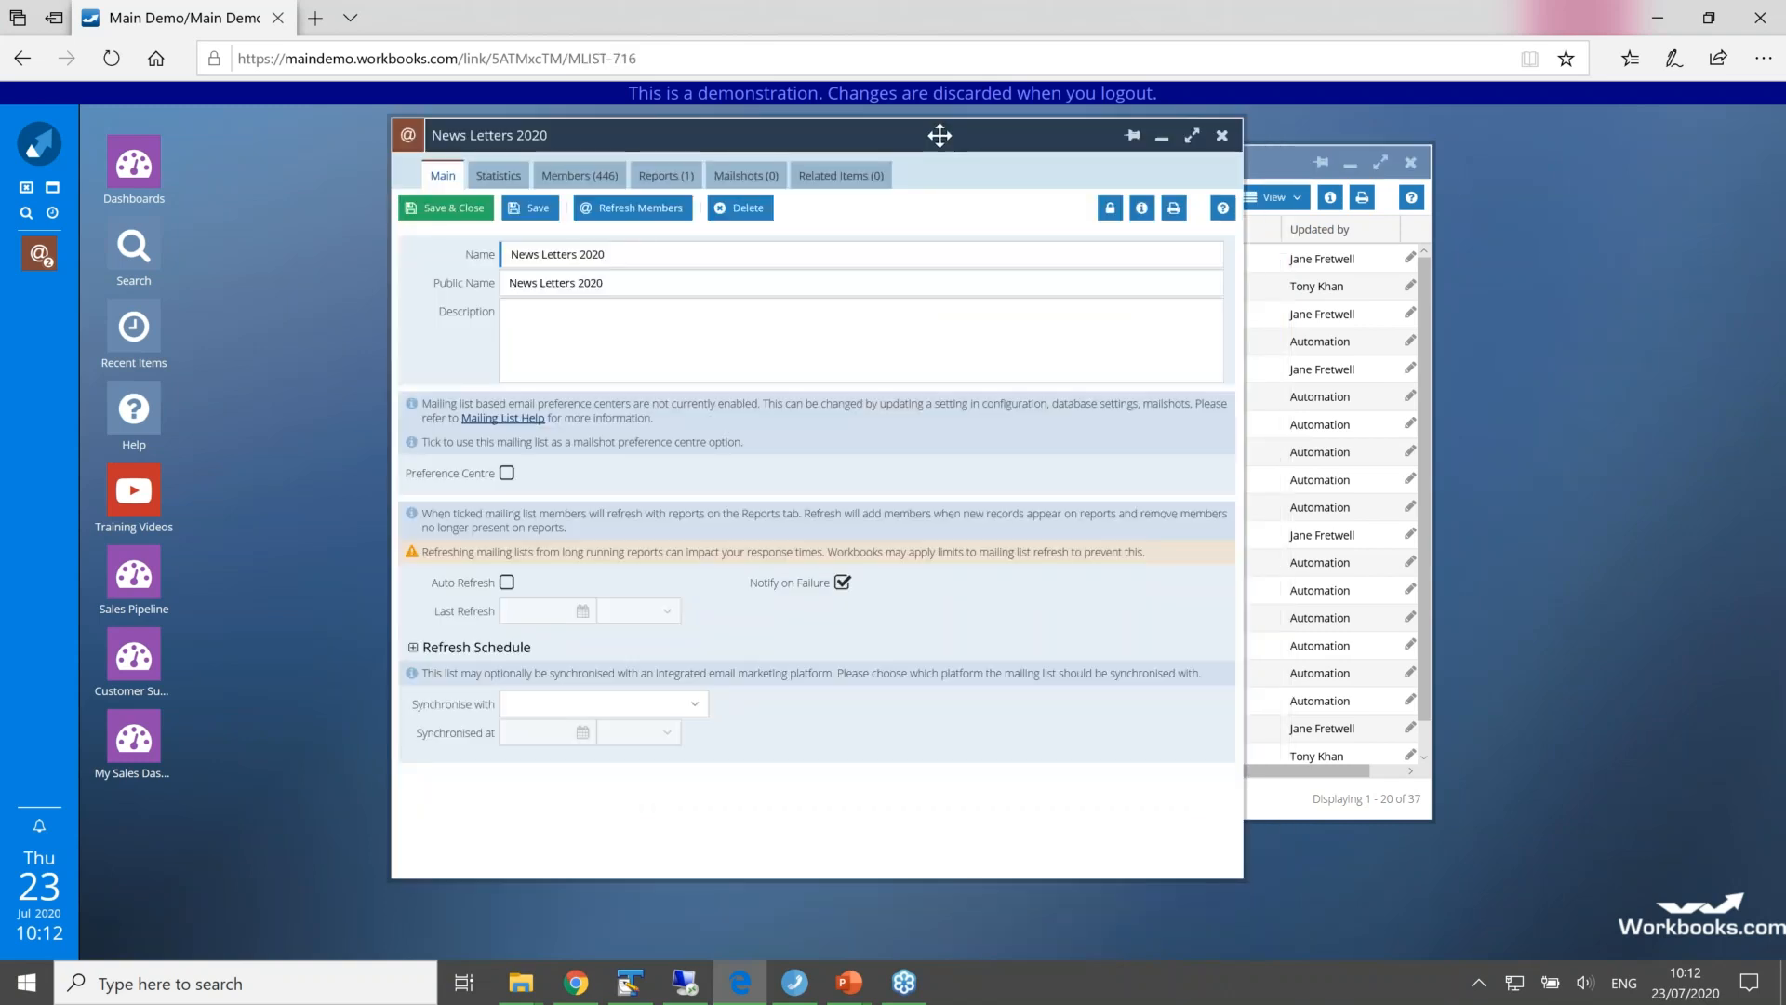
left_click(567, 254)
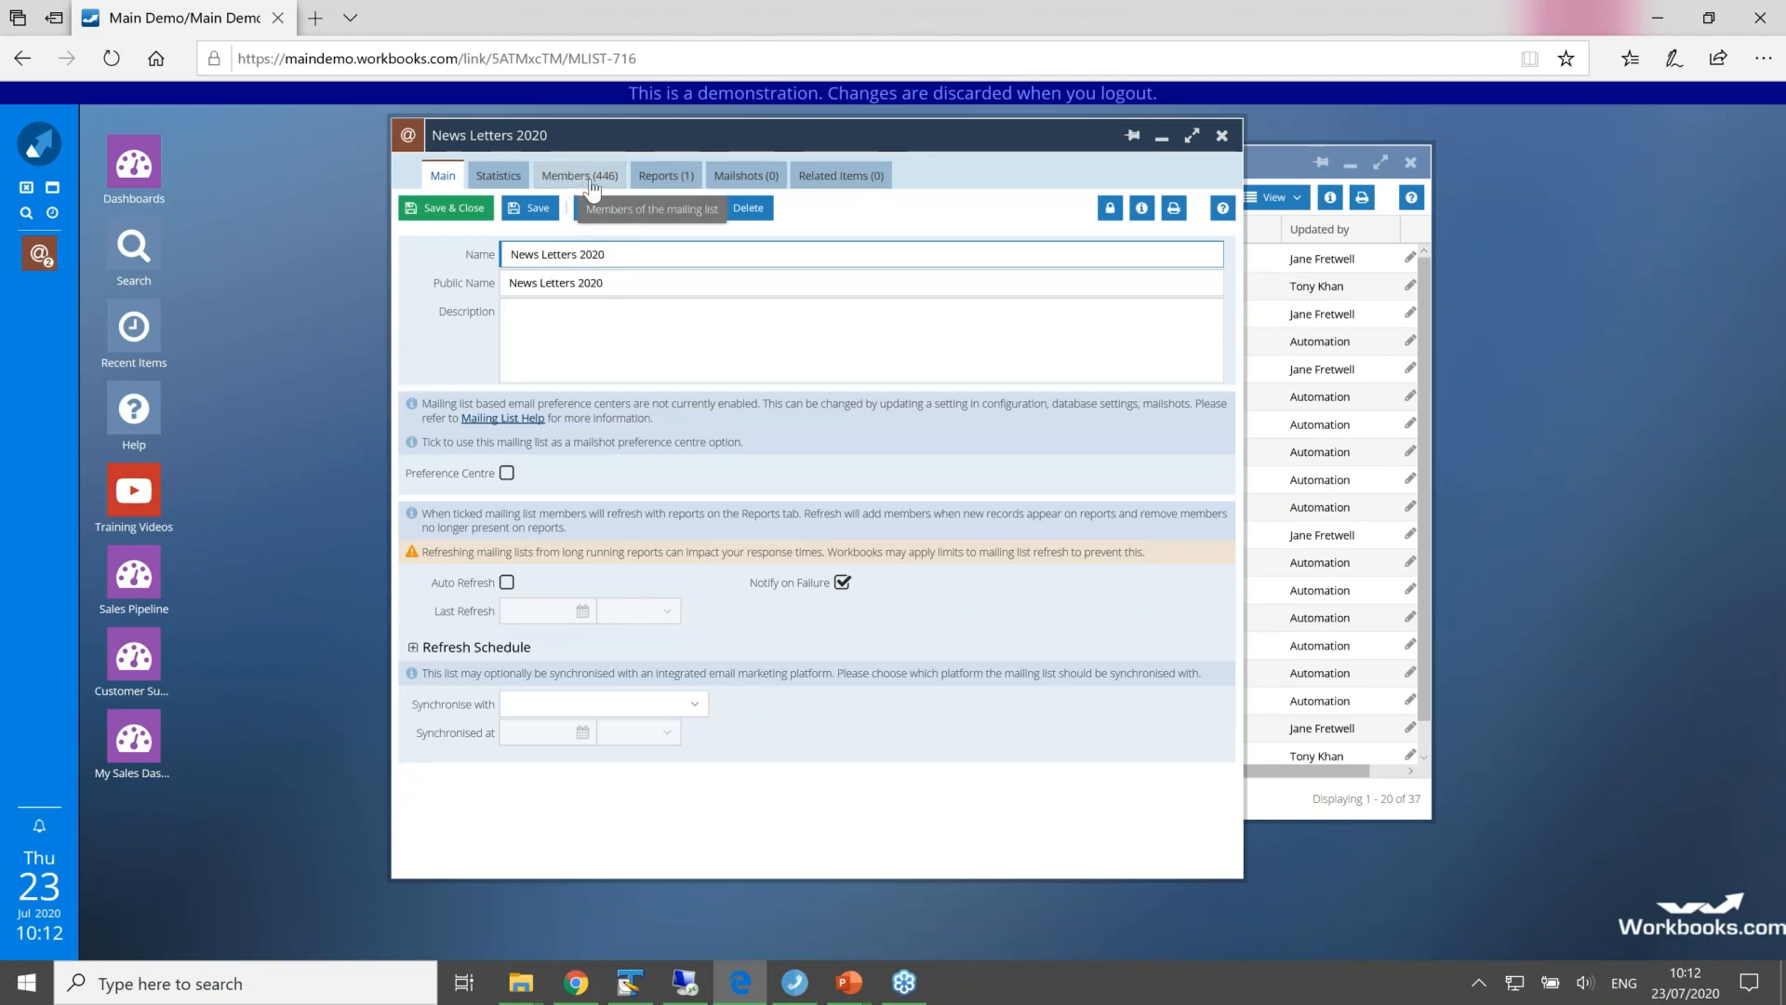
left_click(666, 178)
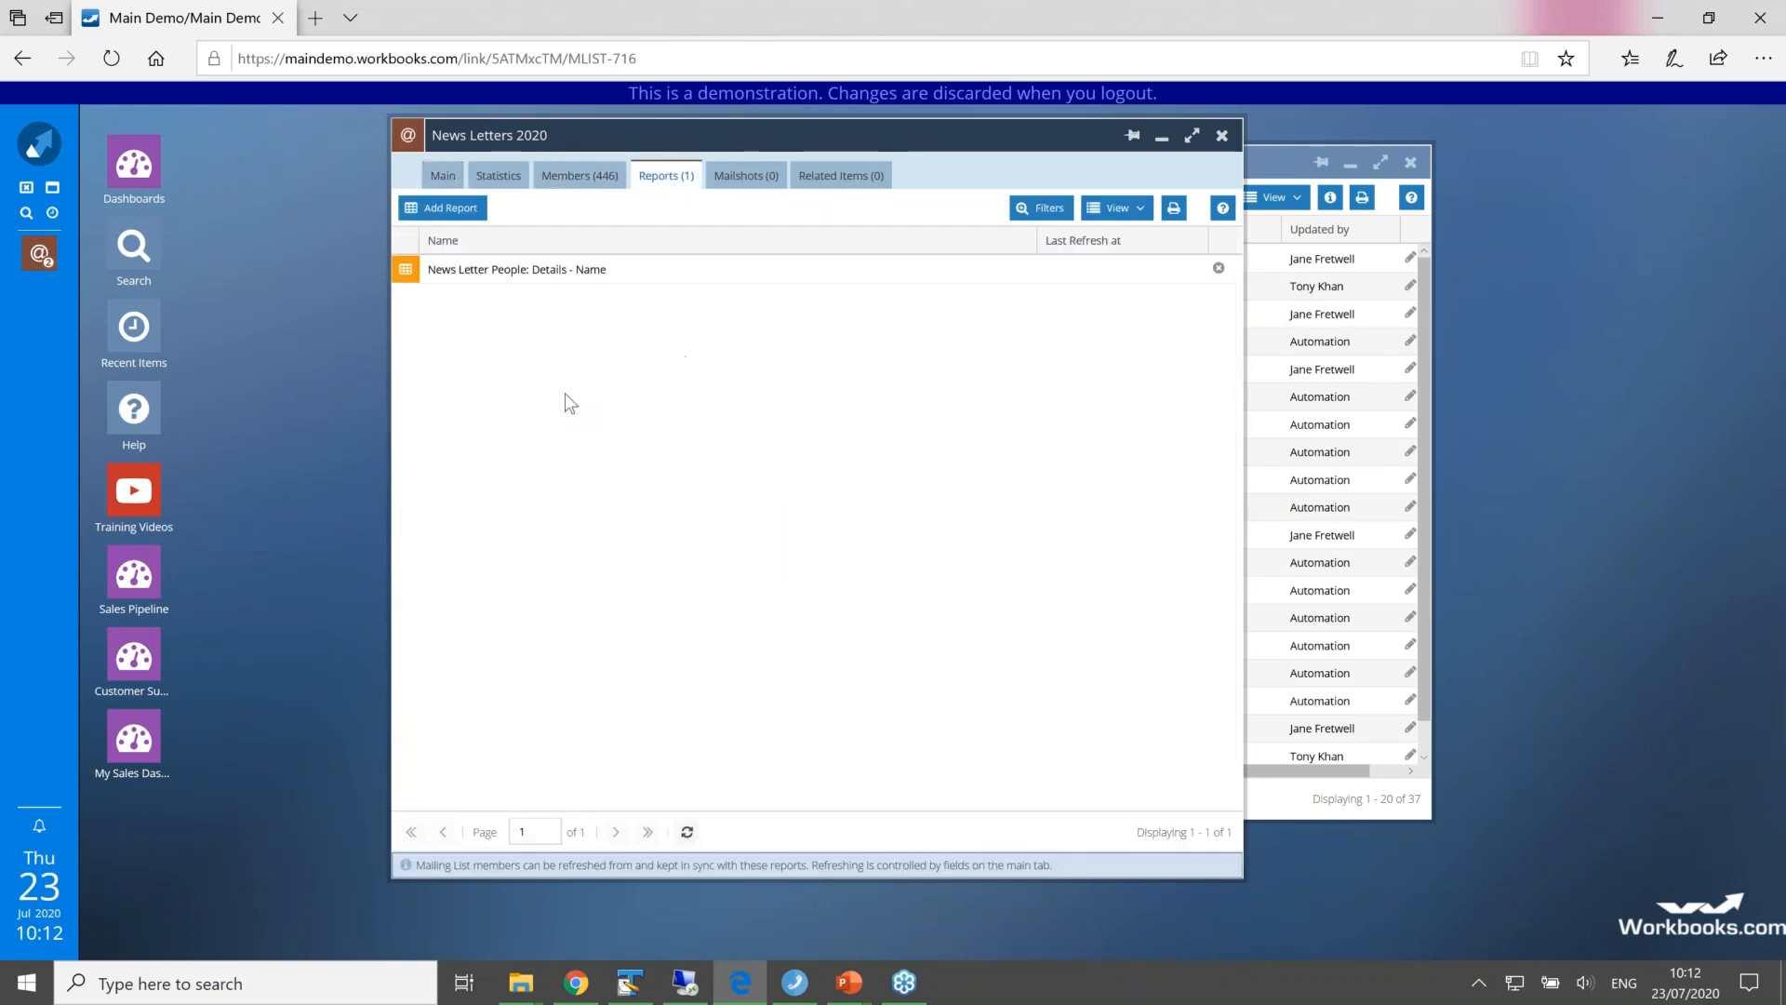
left_click(583, 186)
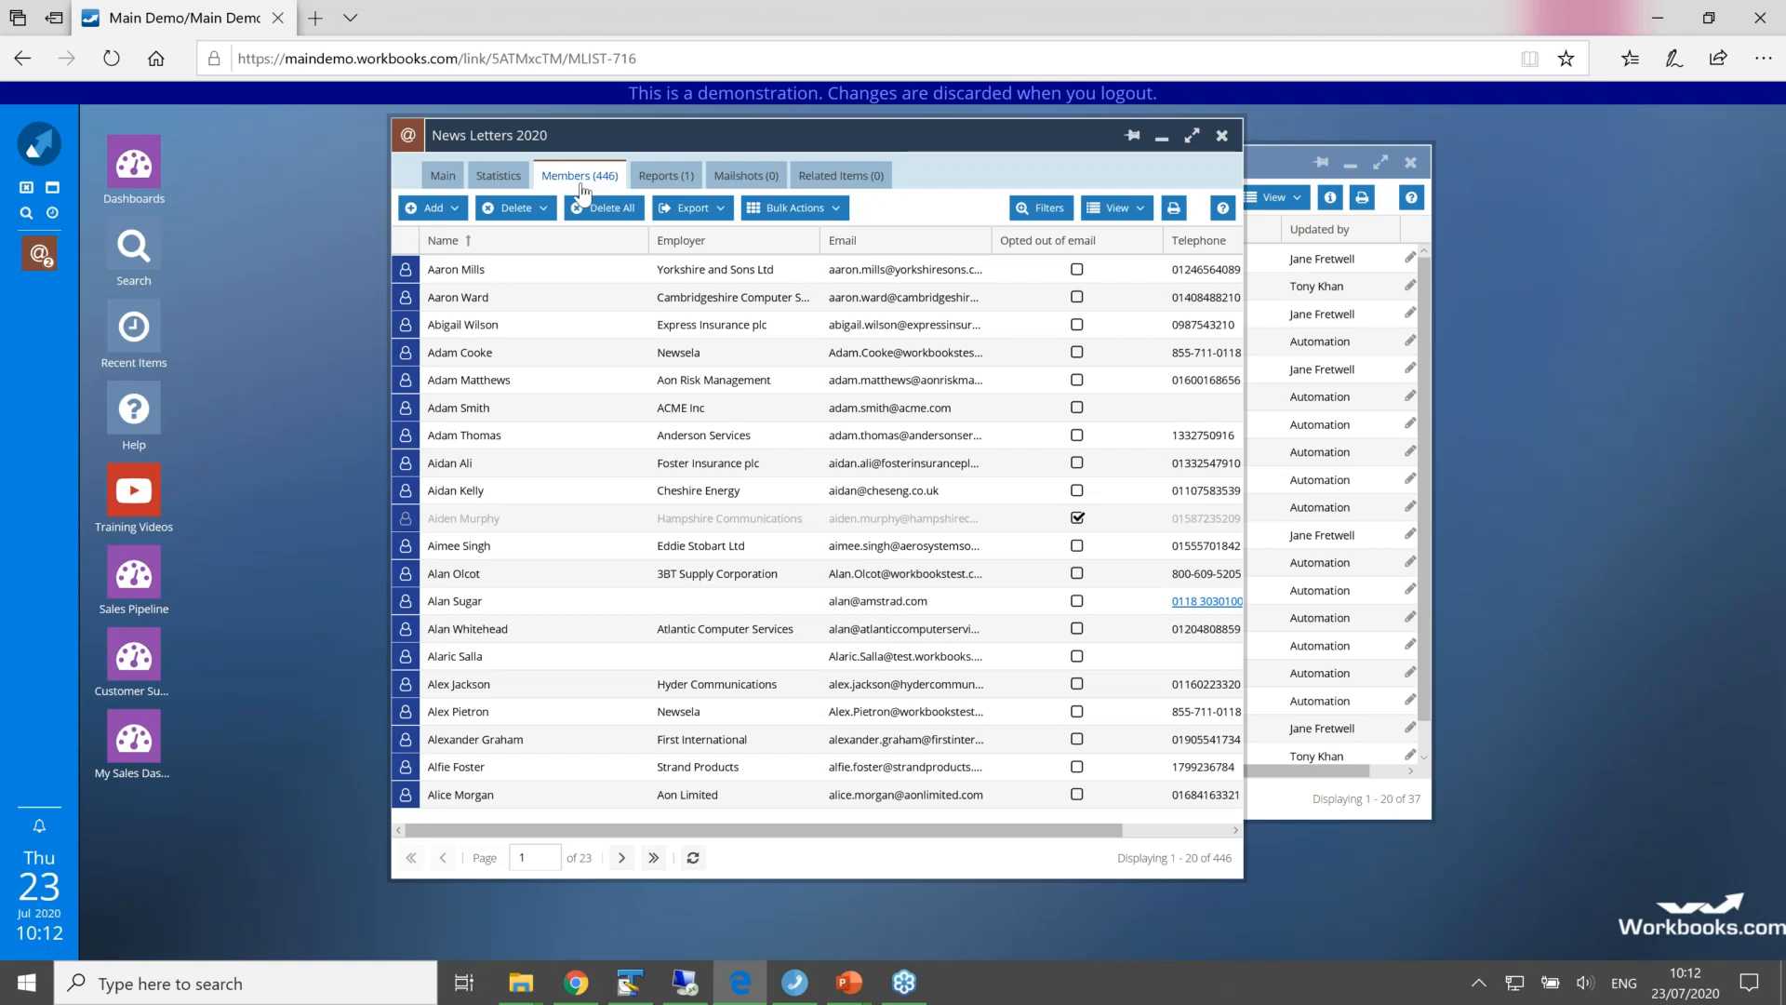
Step: Turn on Auto Refresh for the mailing list, review its refresh schedule, and save the record
left_click(444, 177)
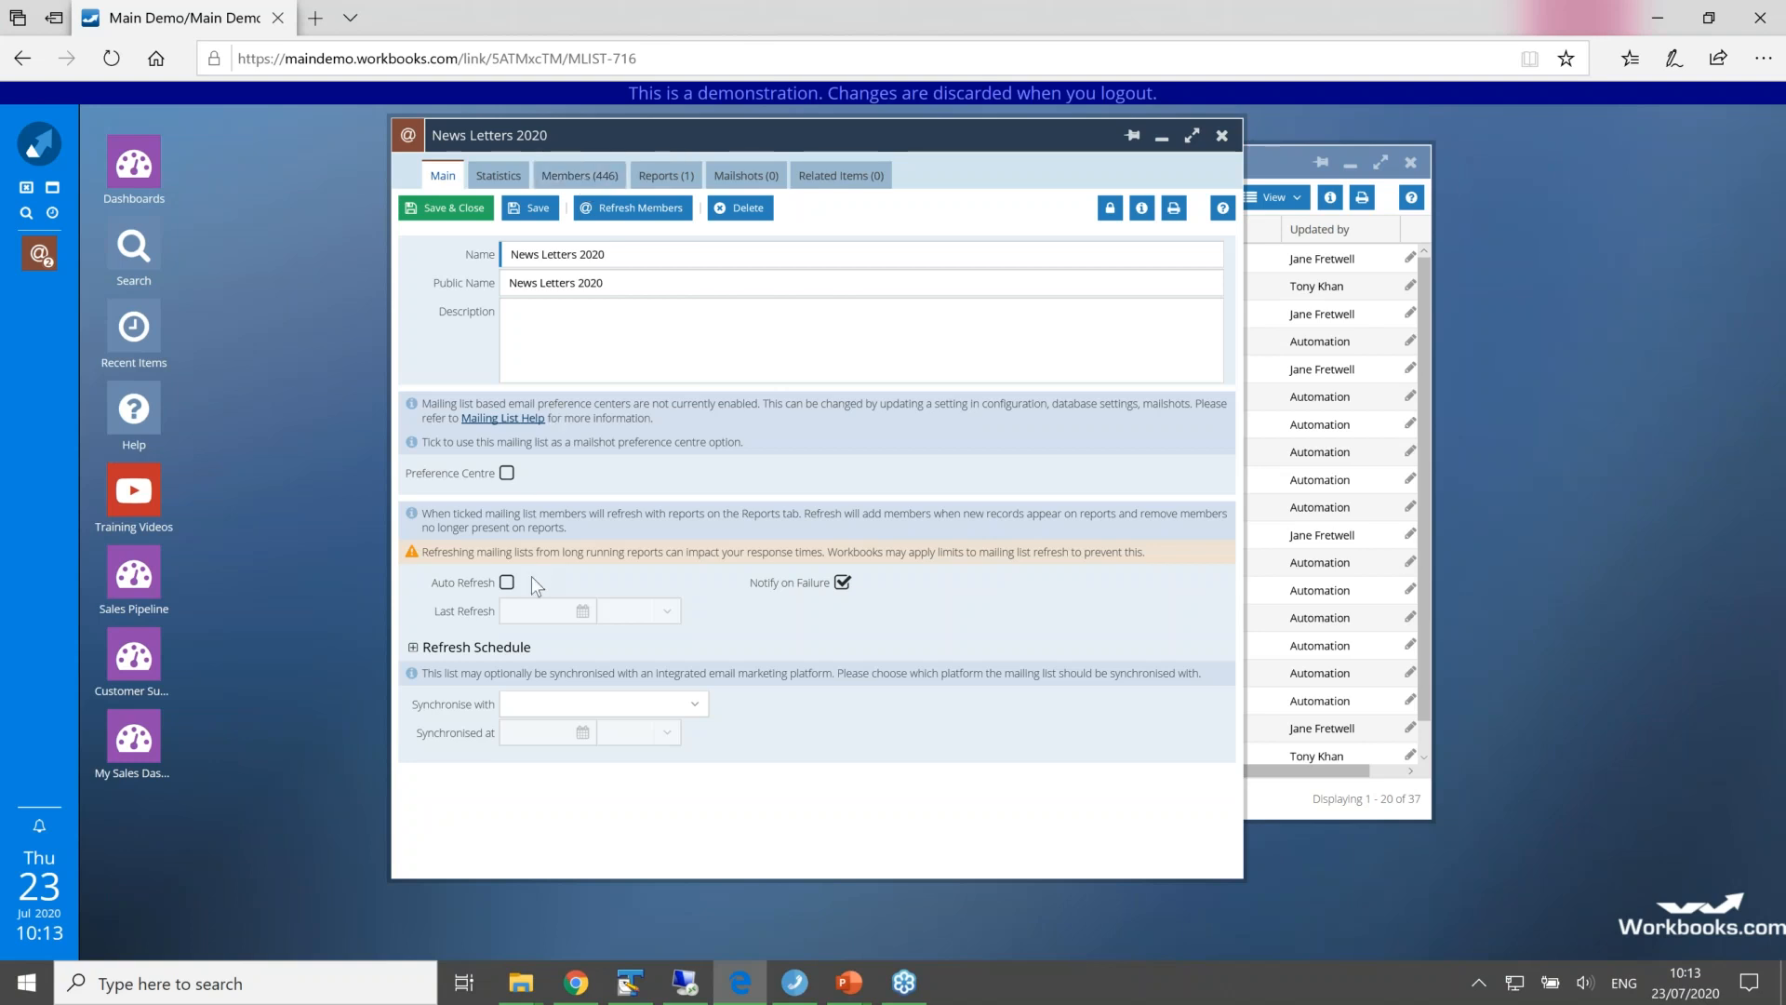
left_click(506, 583)
left_click(413, 648)
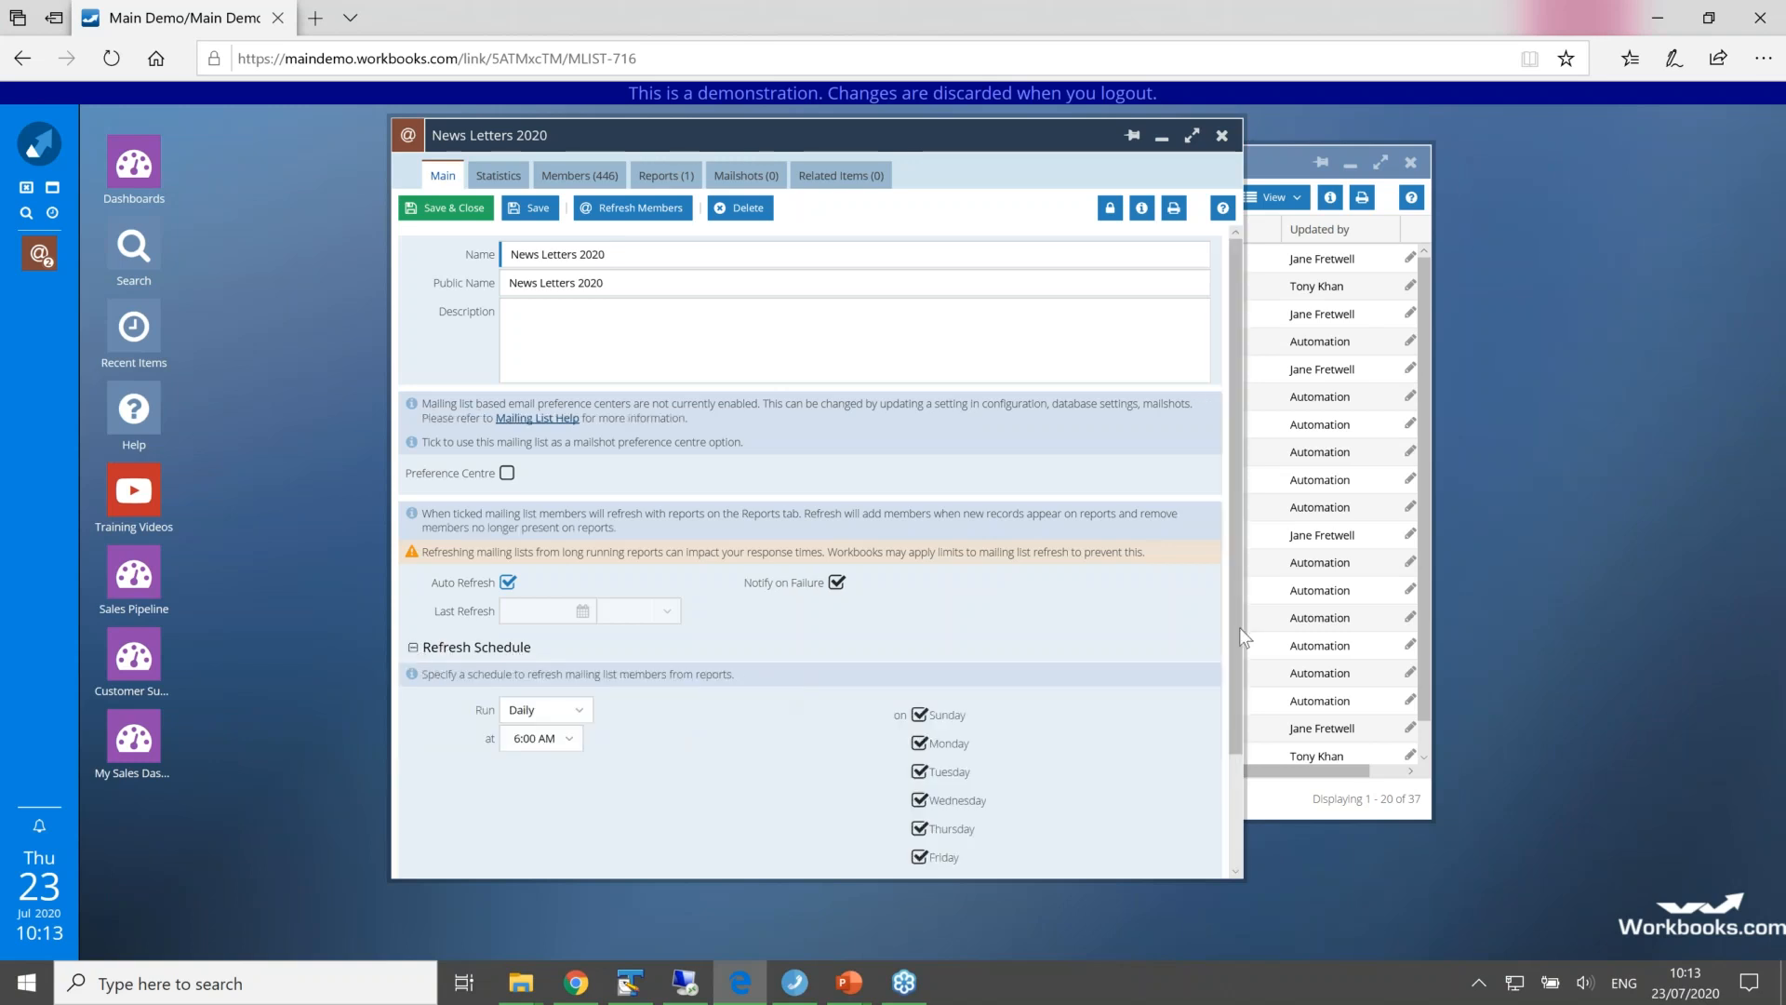
scroll(1234, 651, "down", 1)
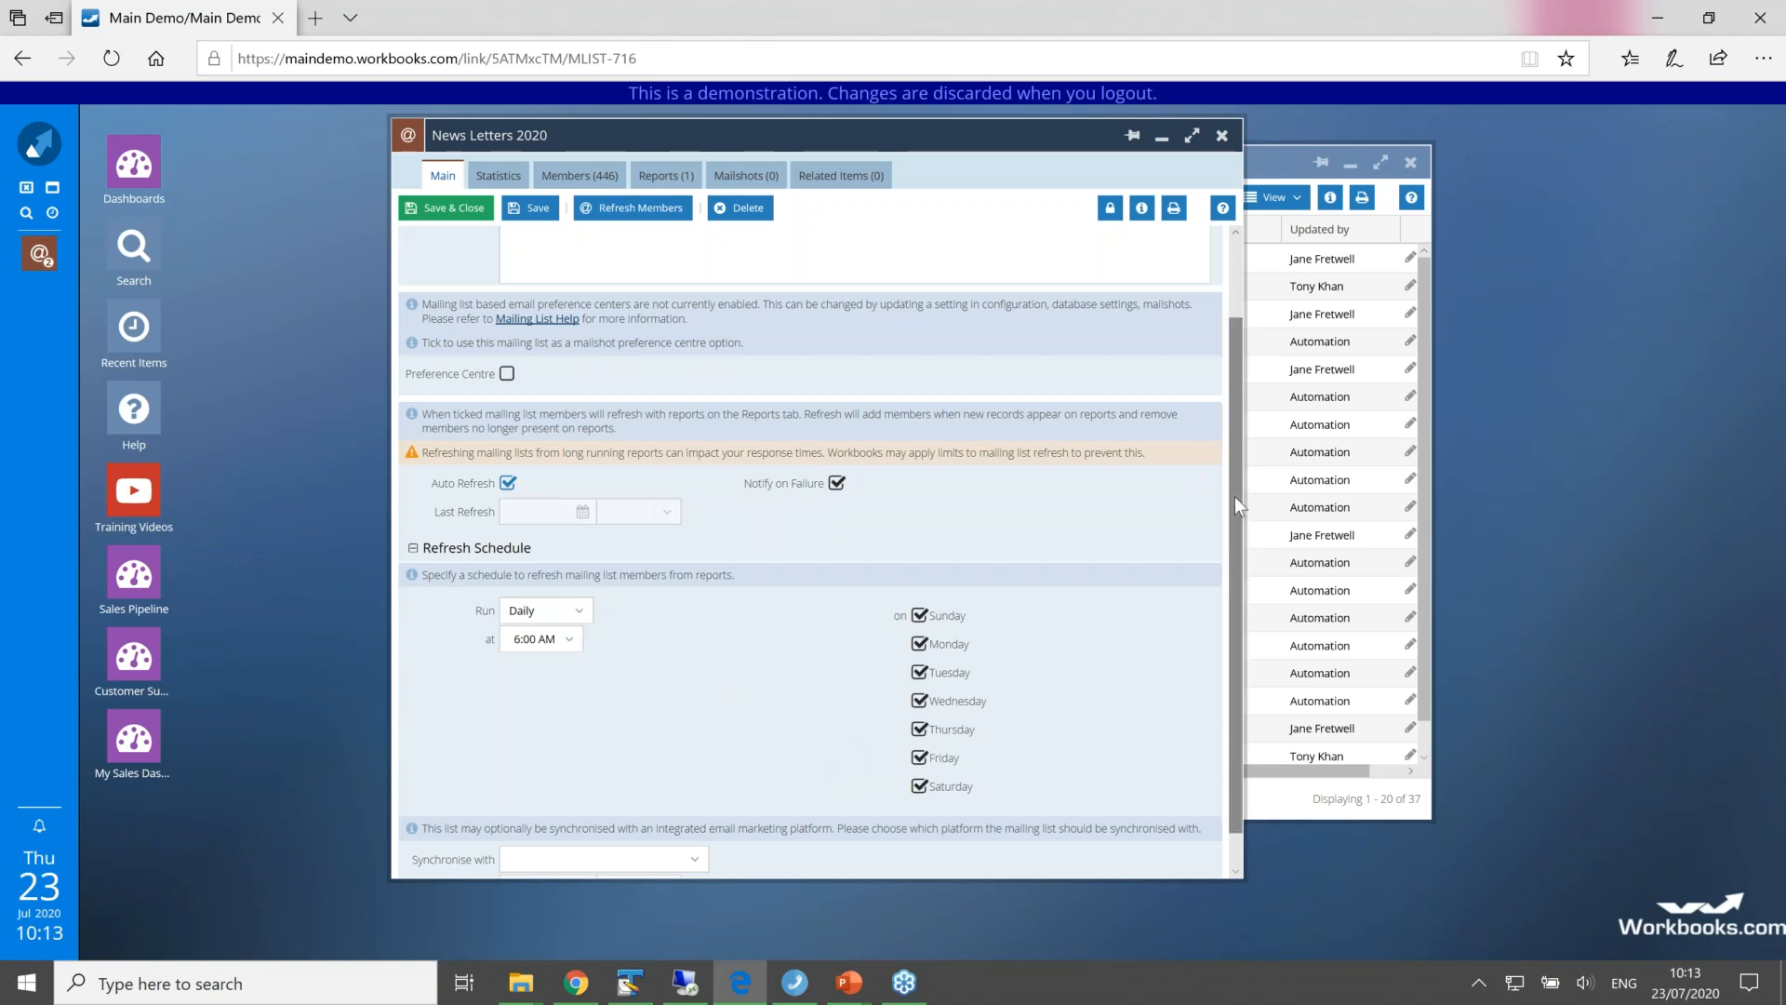
scroll(1248, 426, "up", 2)
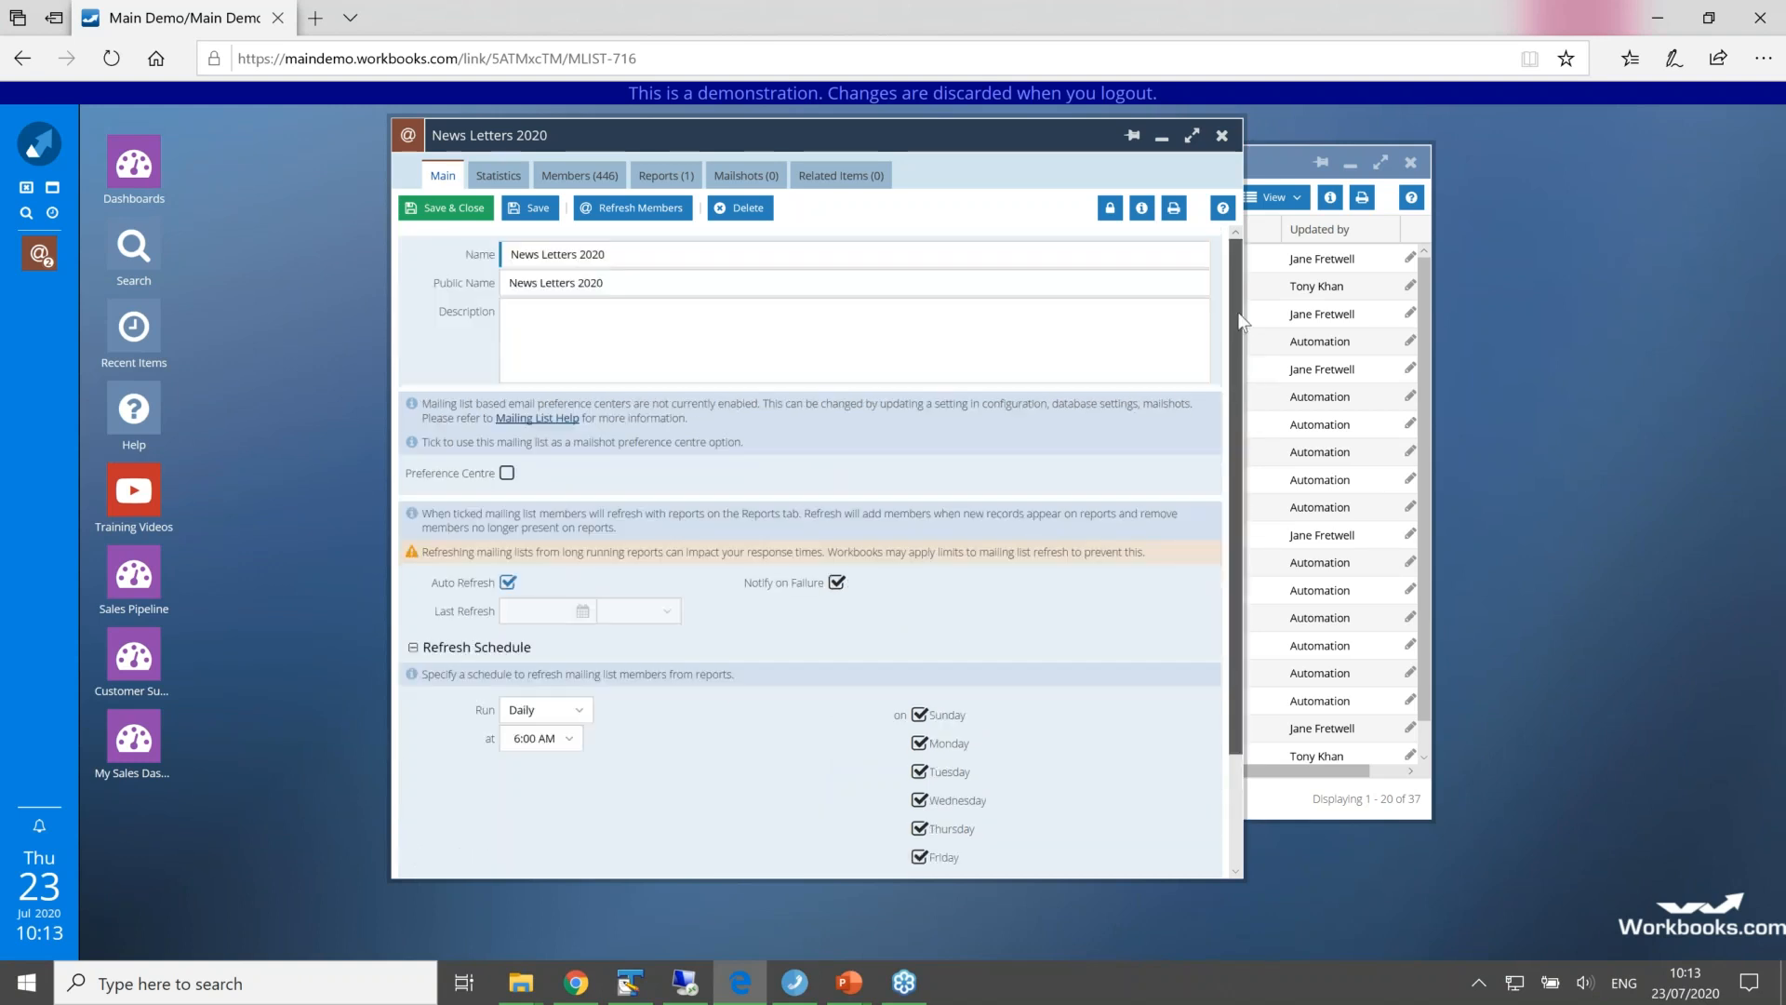
left_click(531, 209)
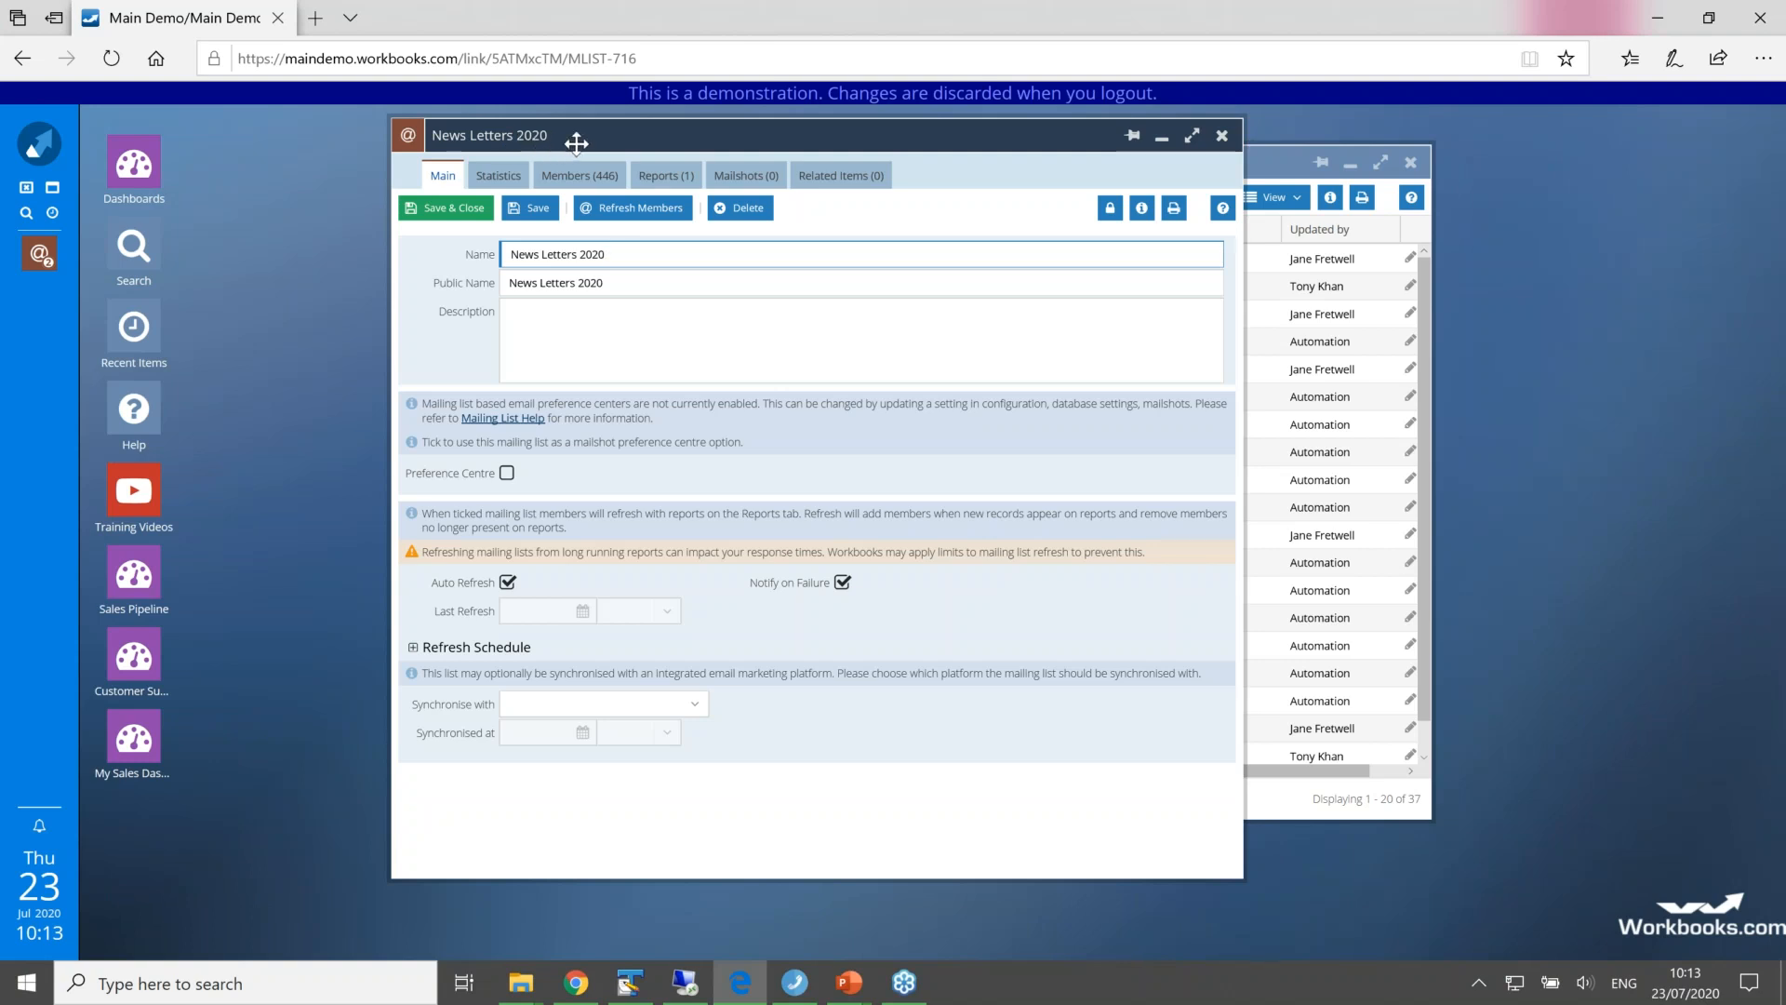
Step: Add the News letter Leads report to the mailing list, using the Sales Lead name column to identify members
left_click(663, 182)
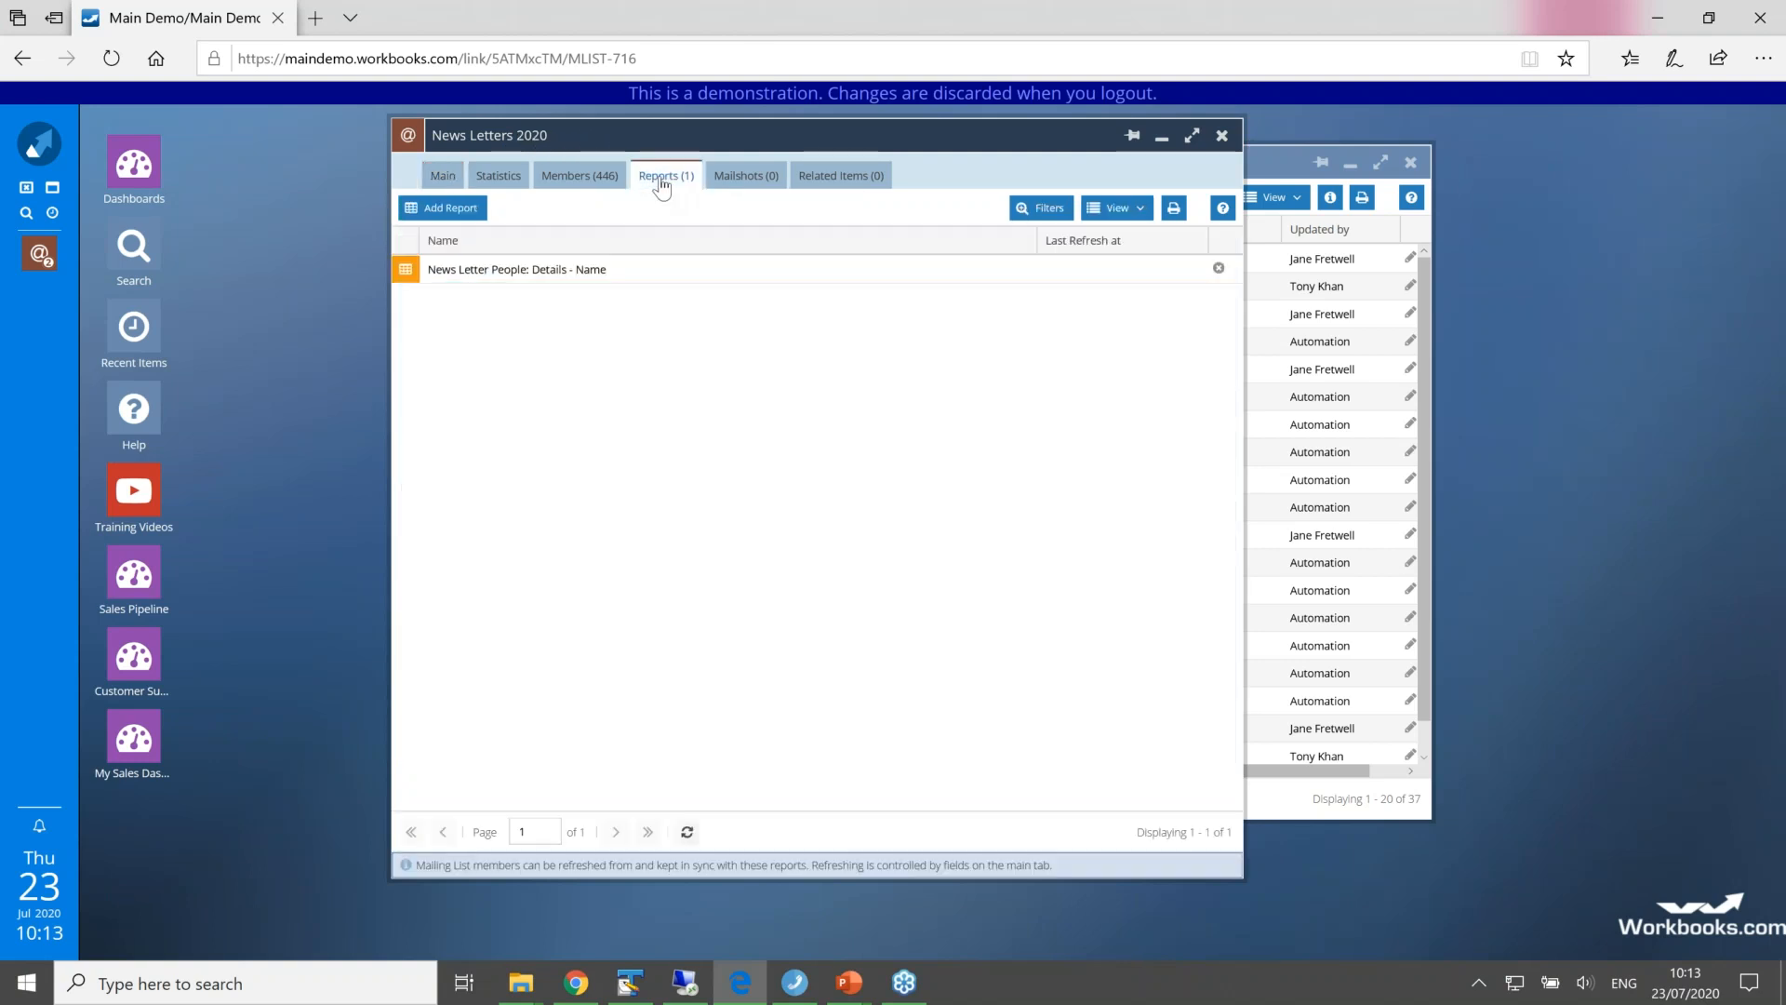
left_click(449, 210)
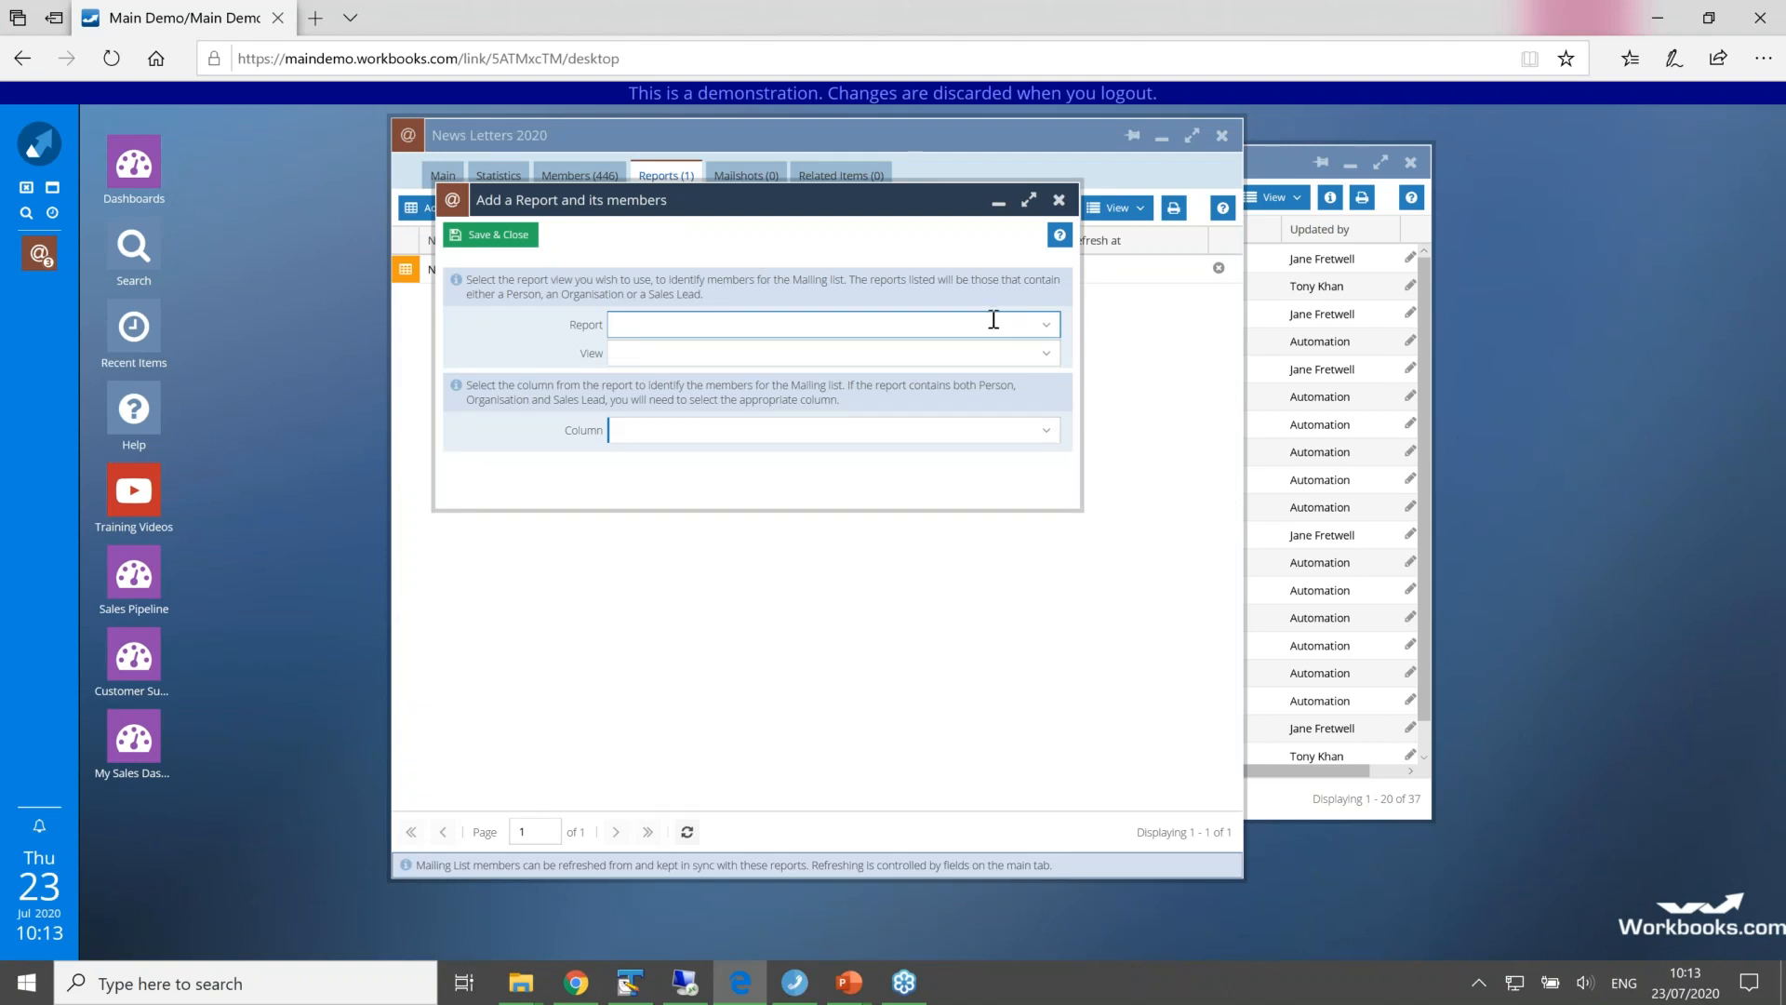
type("new")
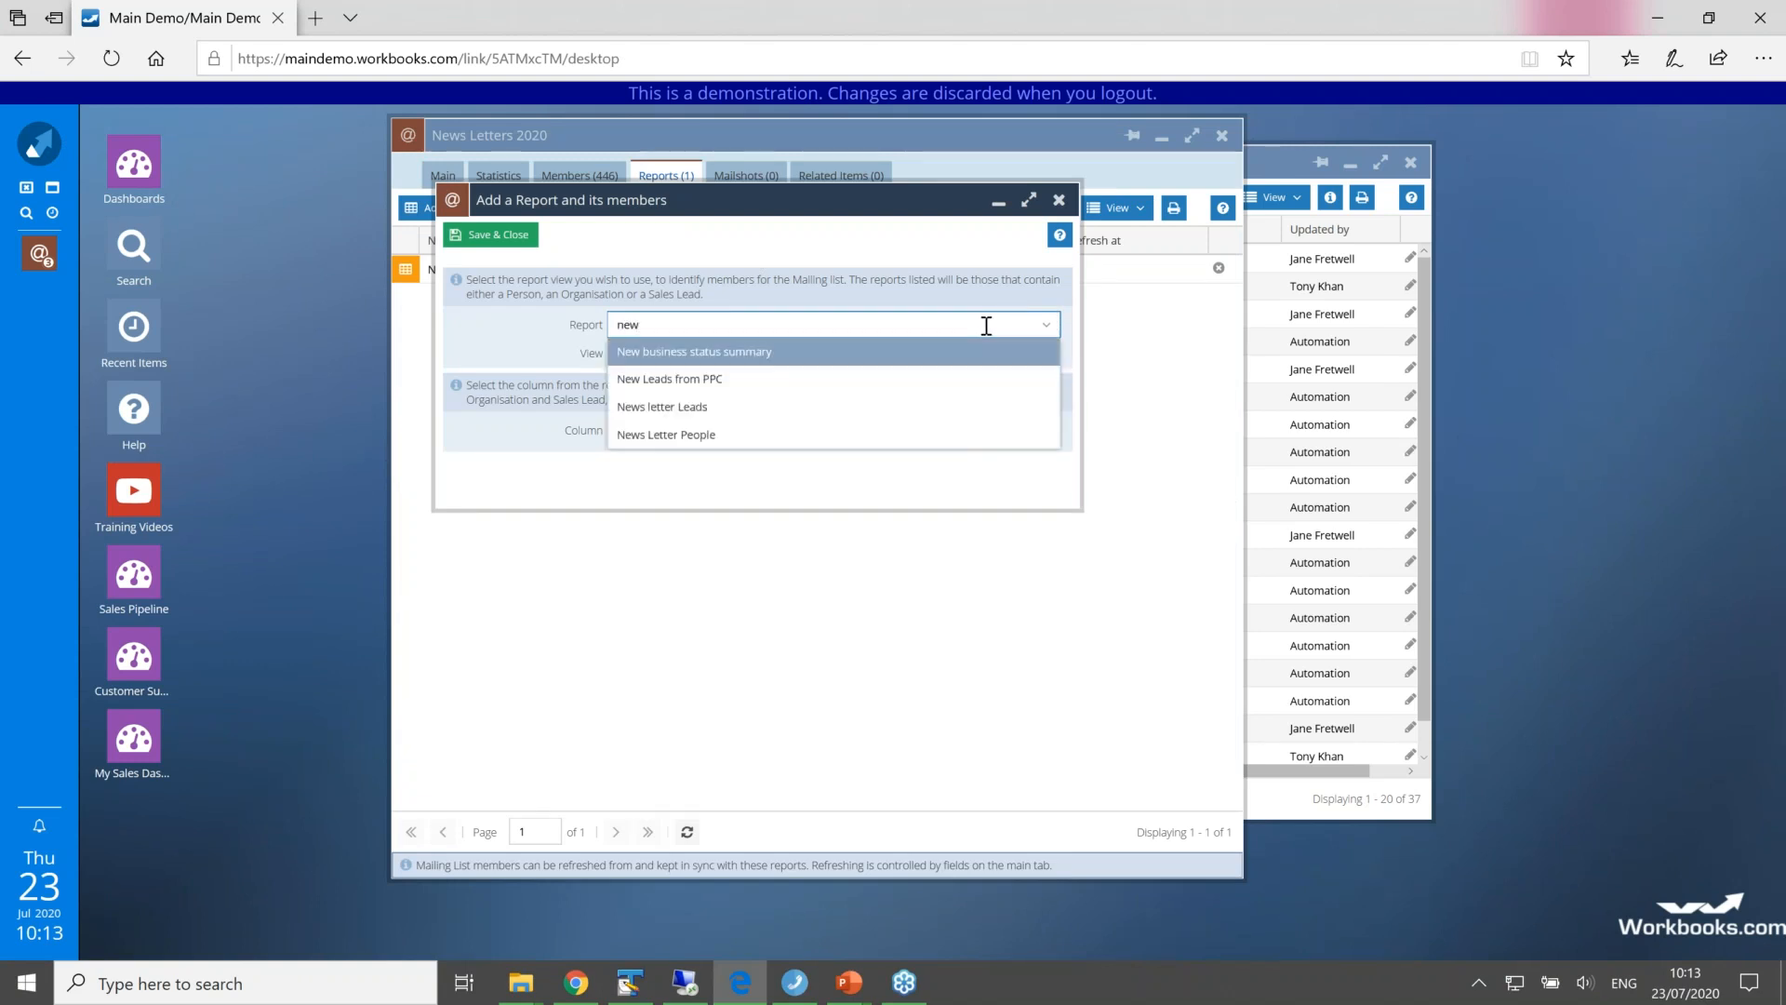
left_click(875, 415)
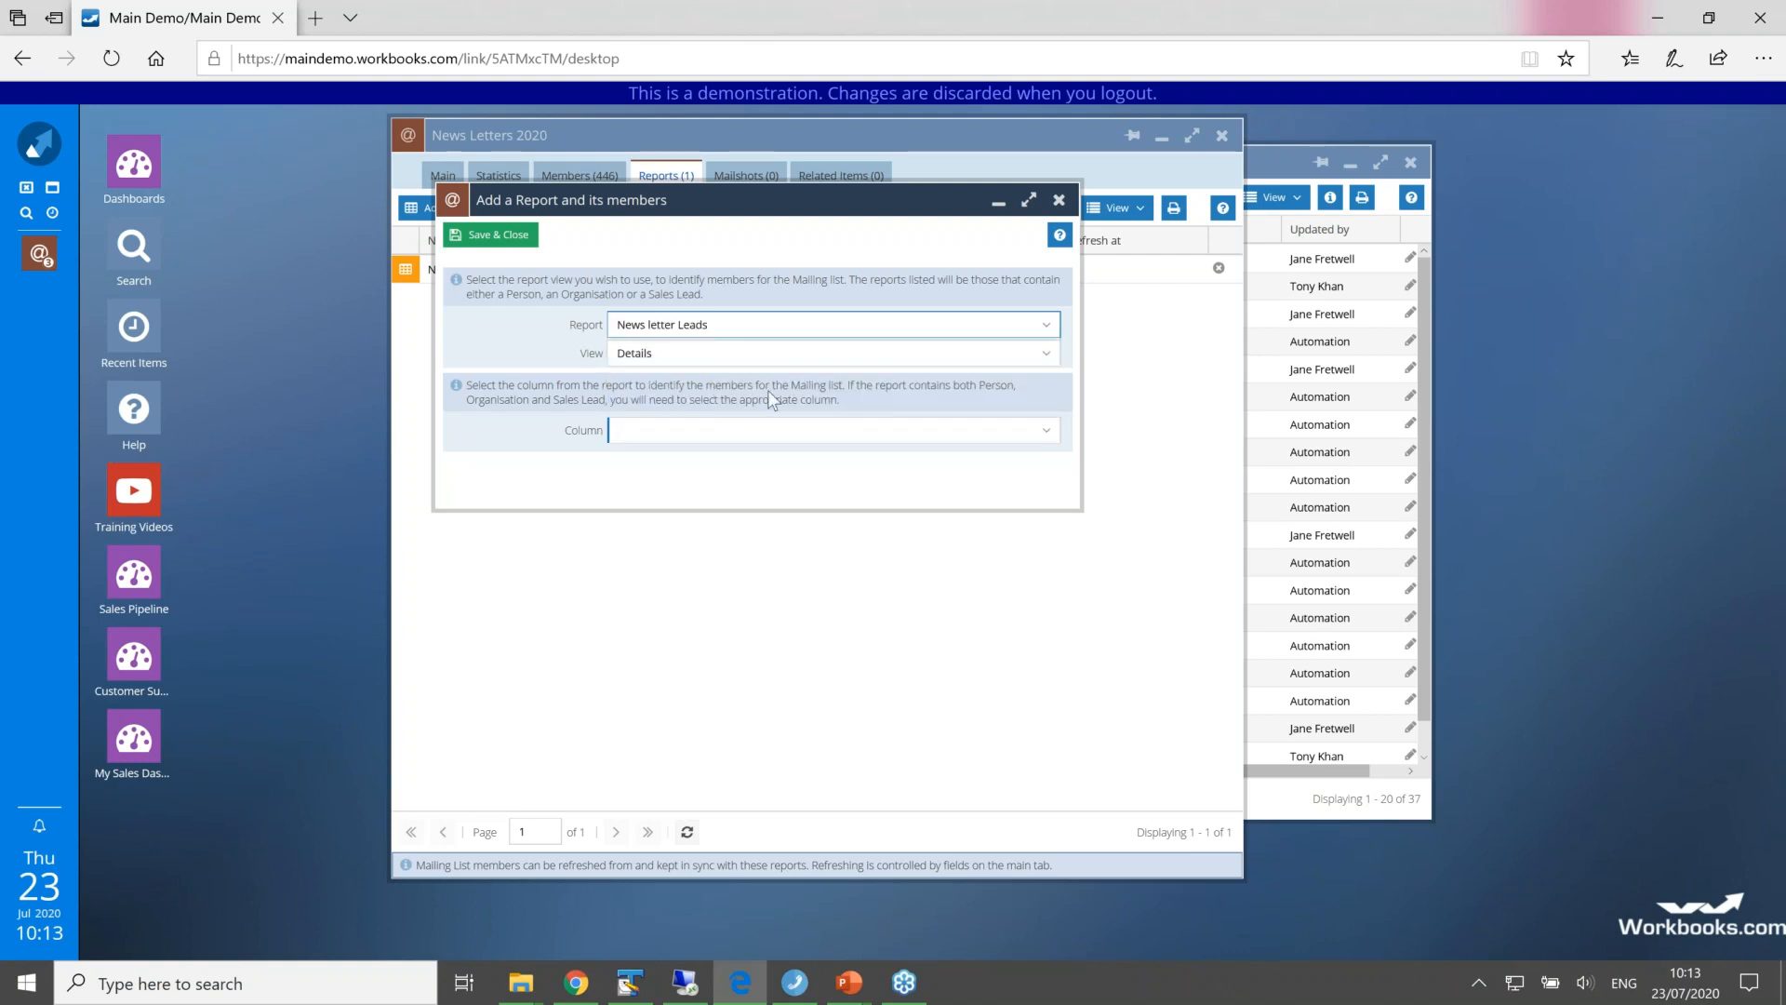
left_click(1044, 437)
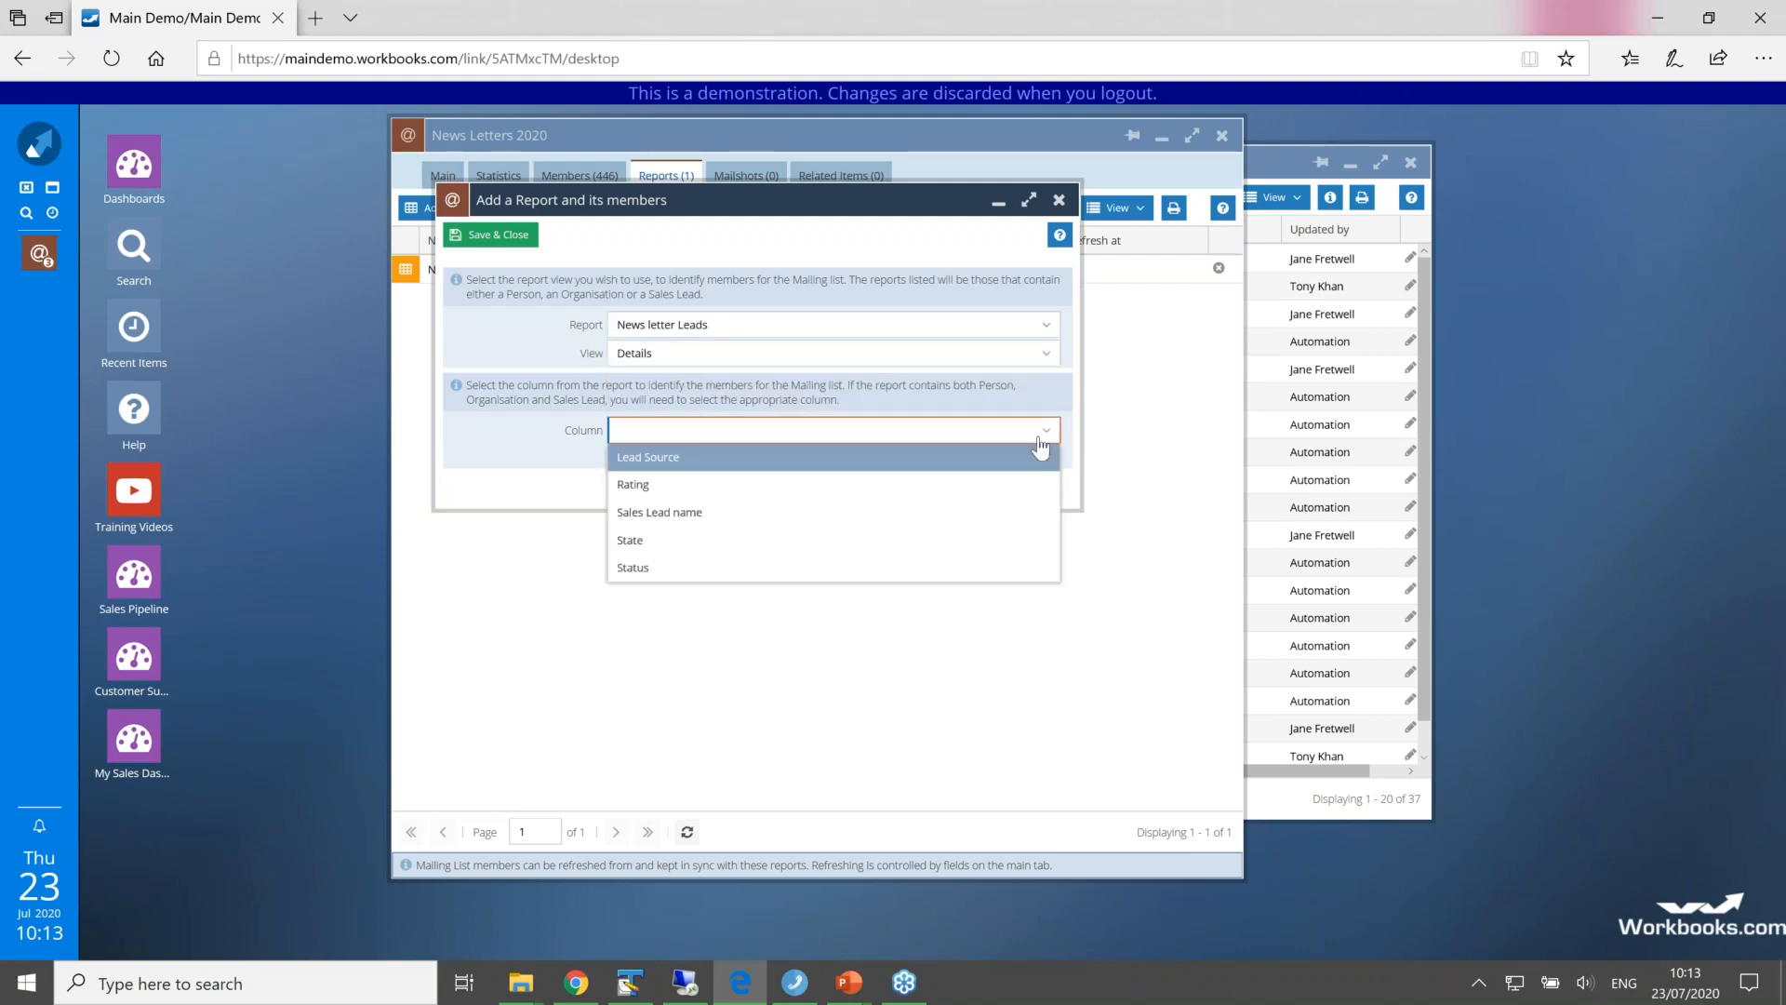
left_click(948, 513)
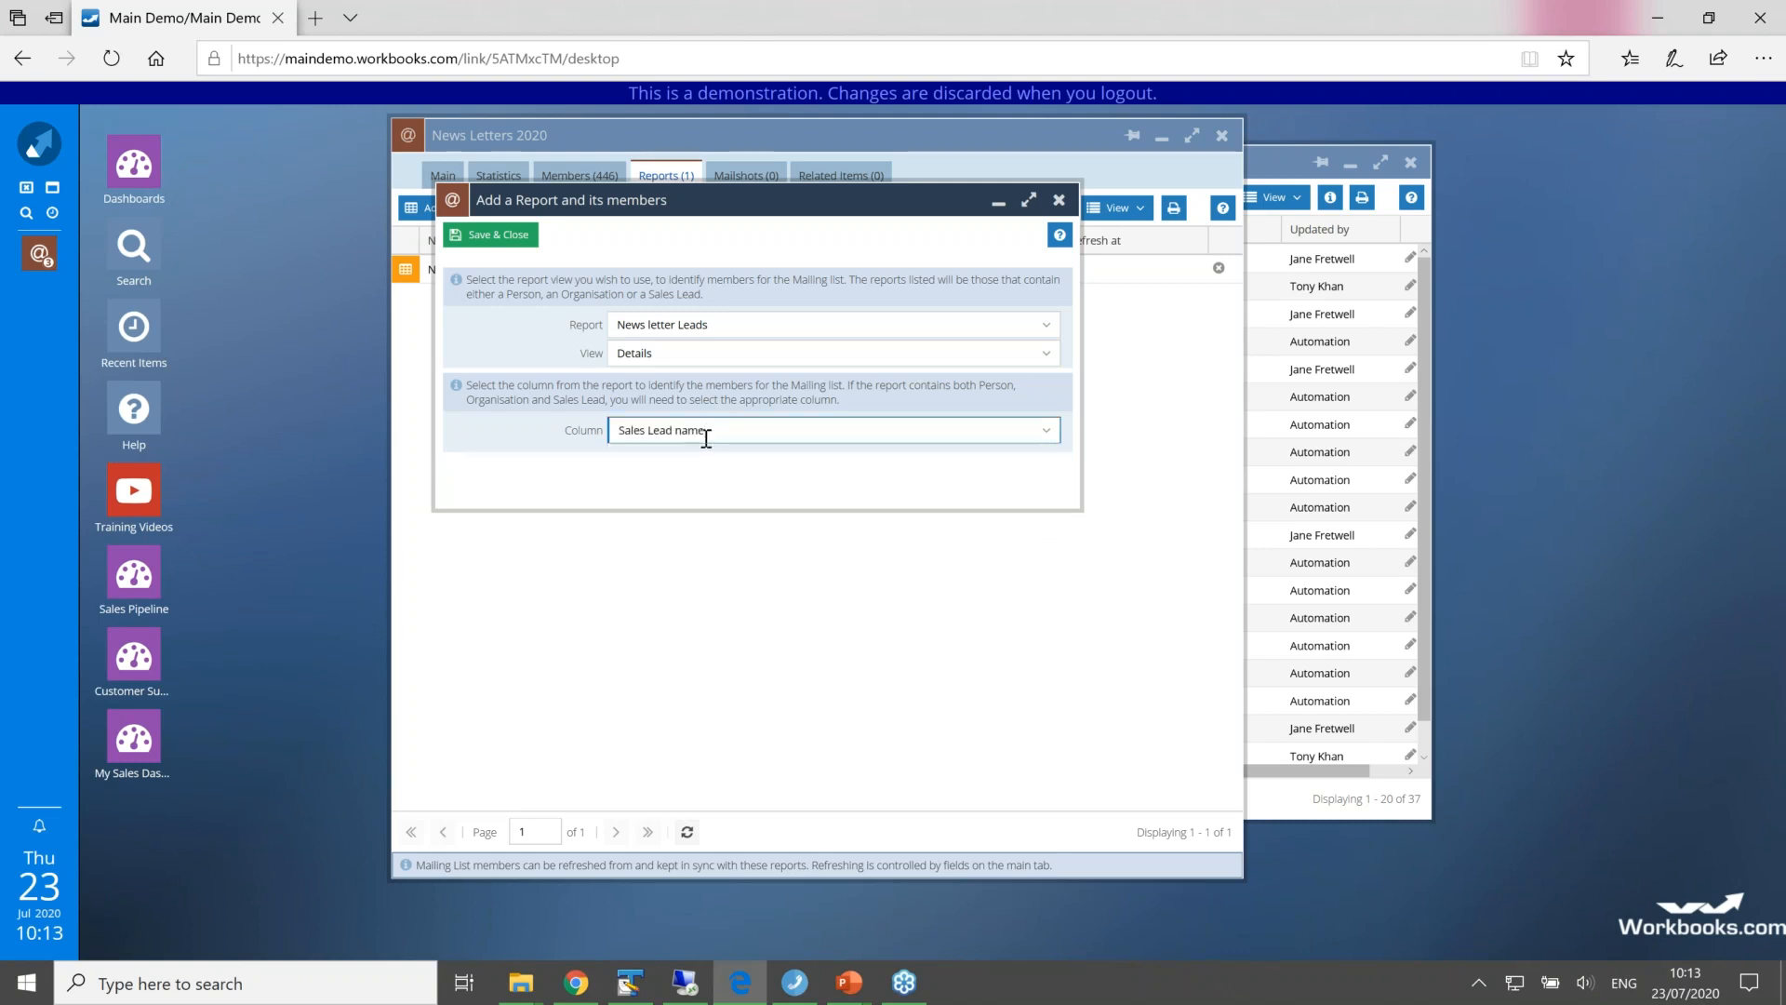
left_click(504, 242)
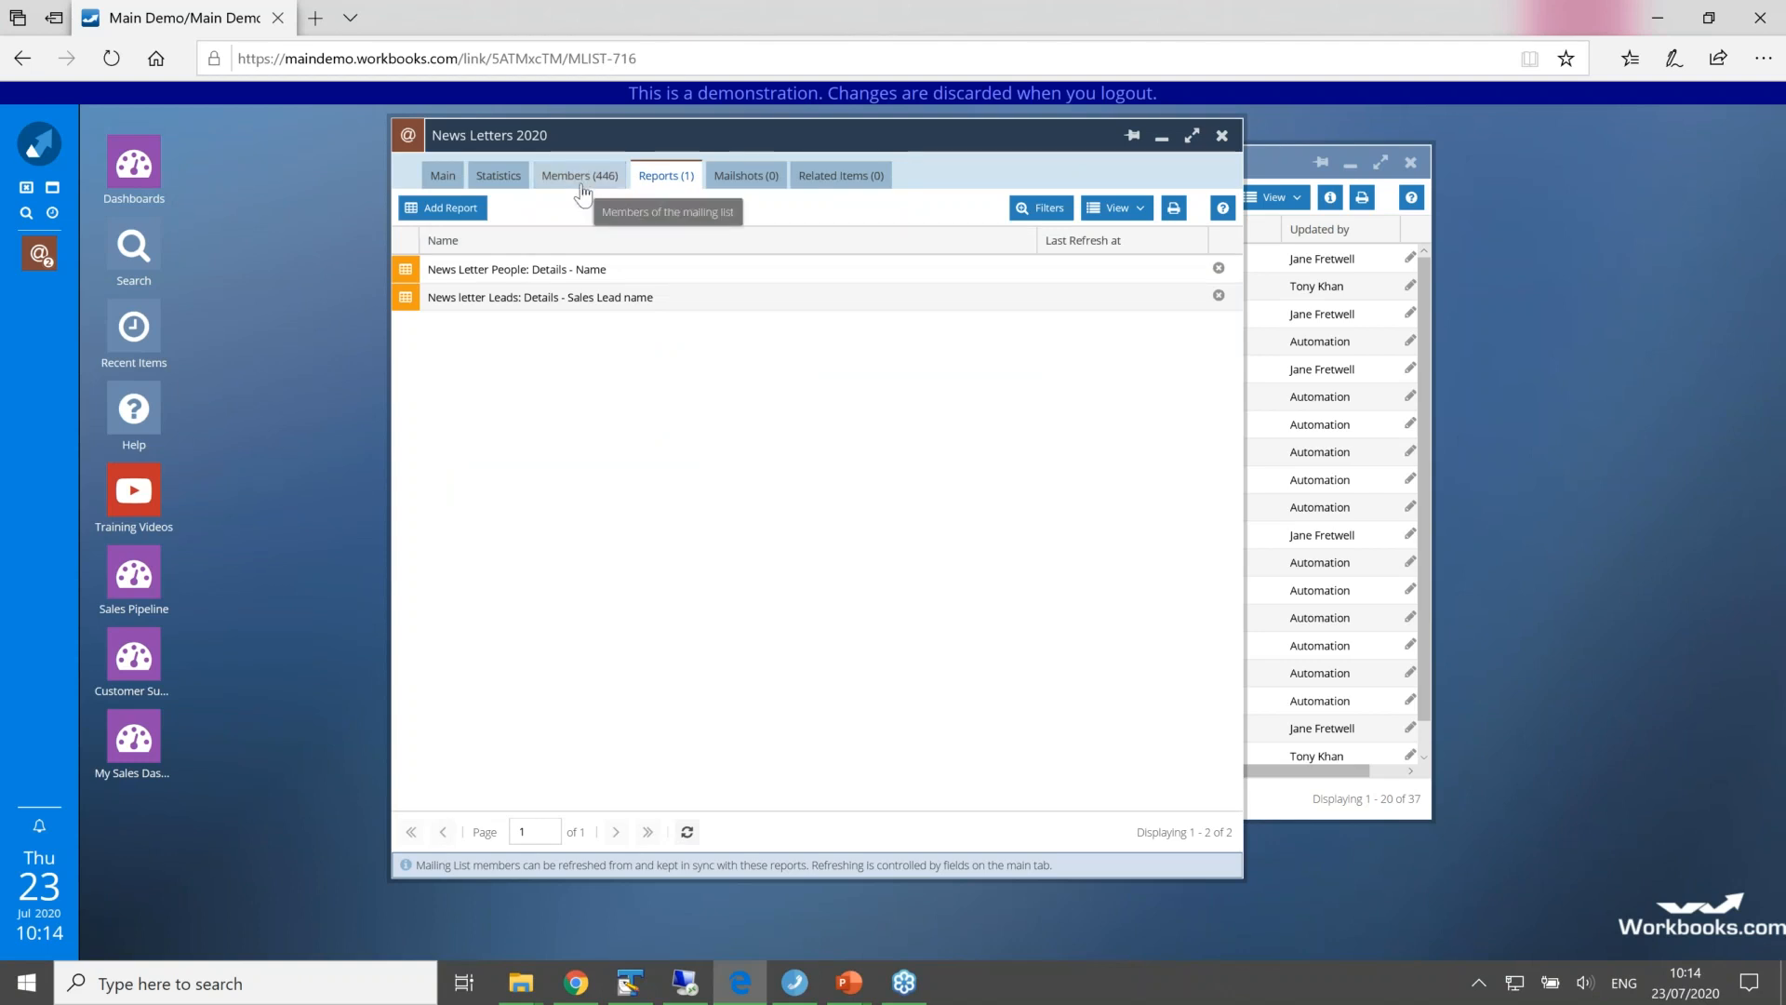
Step: Refresh the mailing list's members from its reports, then save and close the list
left_click(443, 176)
left_click(639, 208)
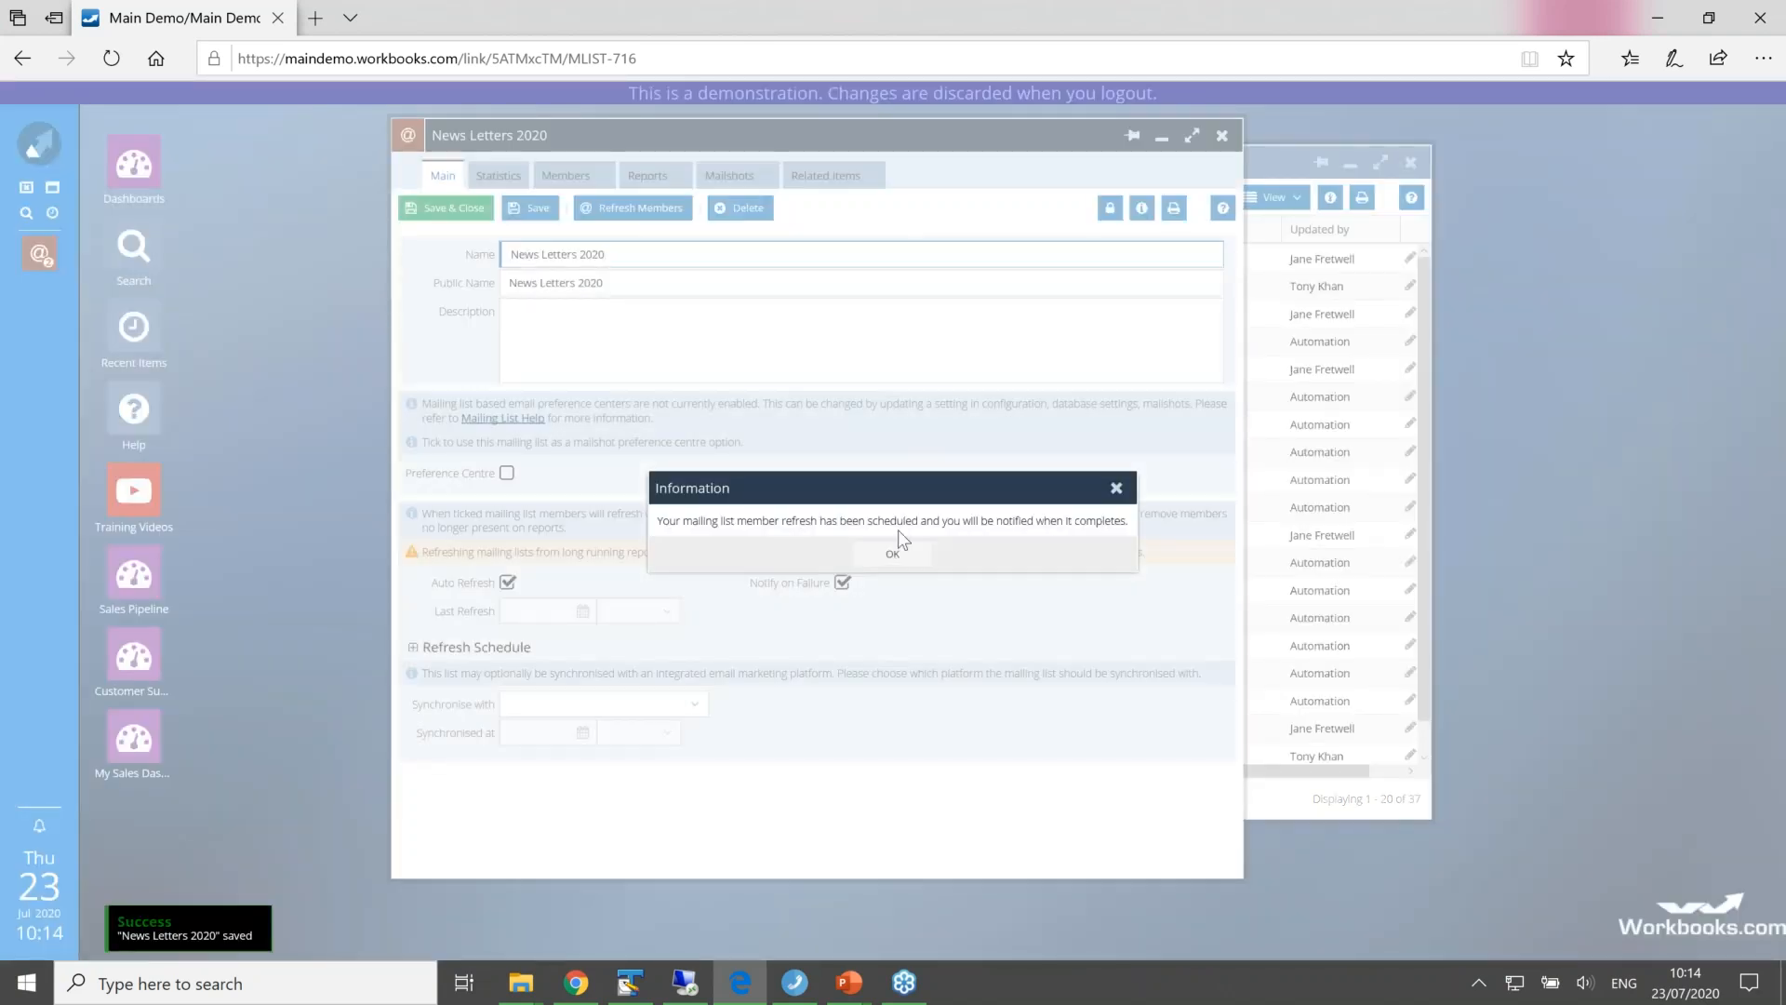
left_click(893, 556)
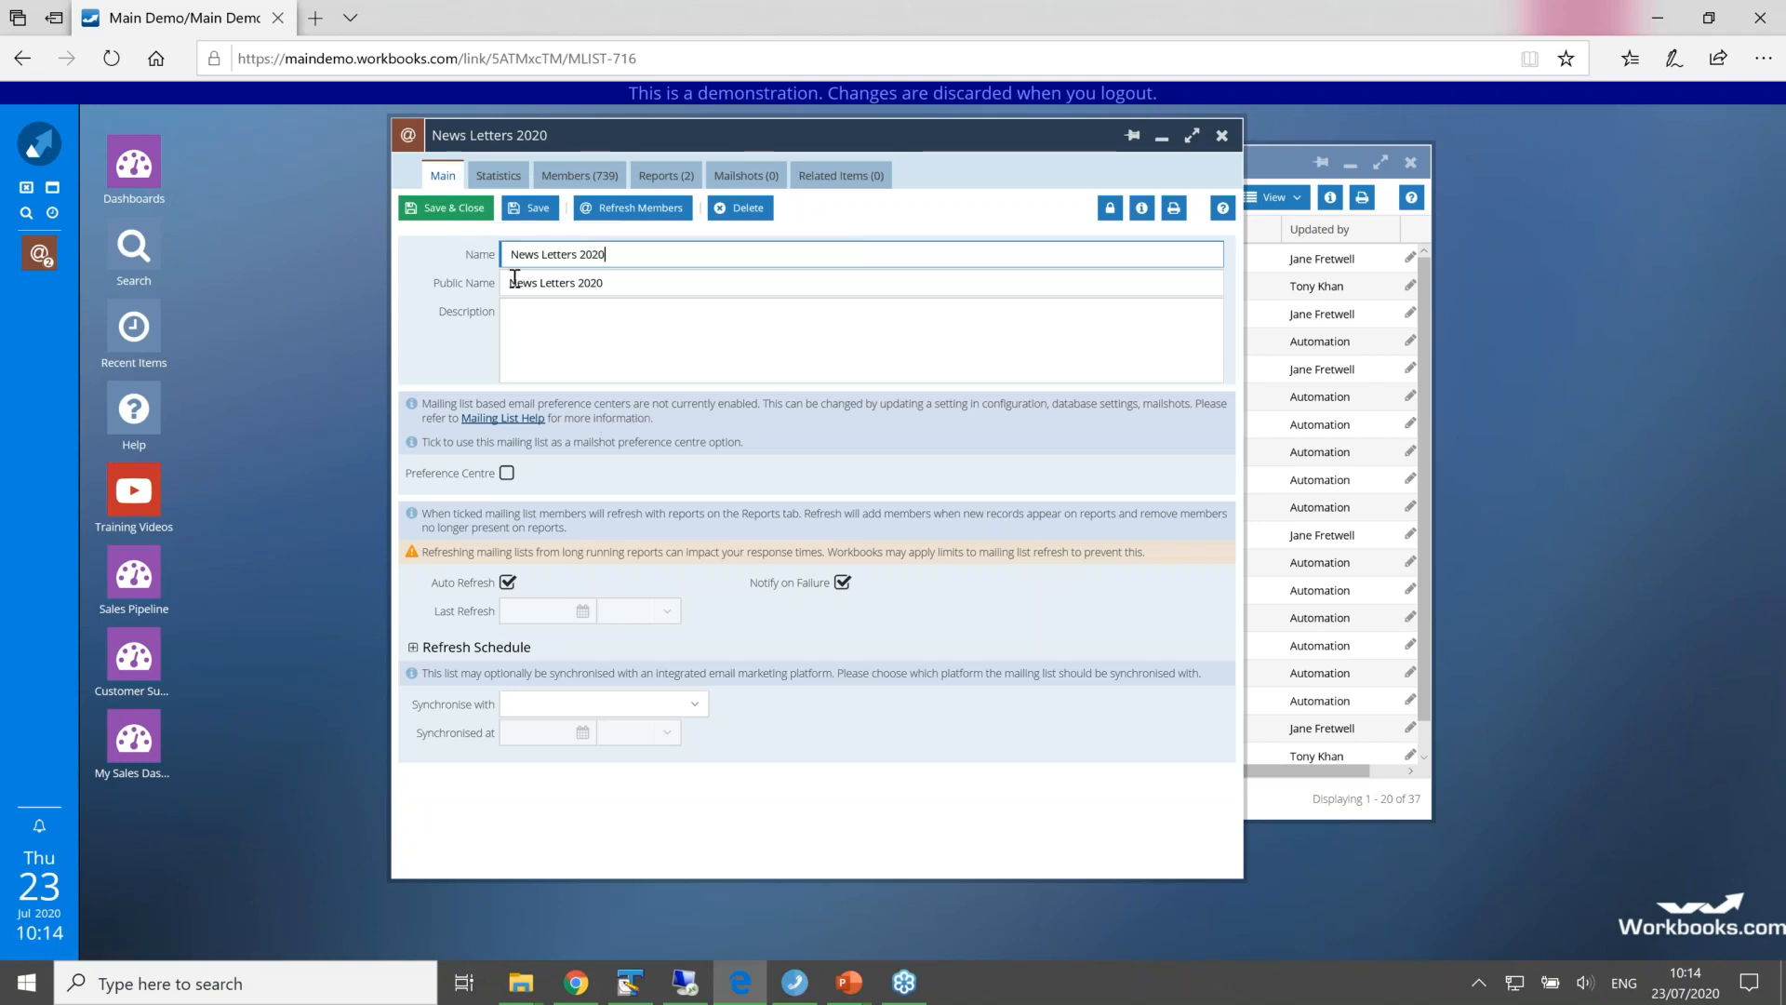
left_click(444, 206)
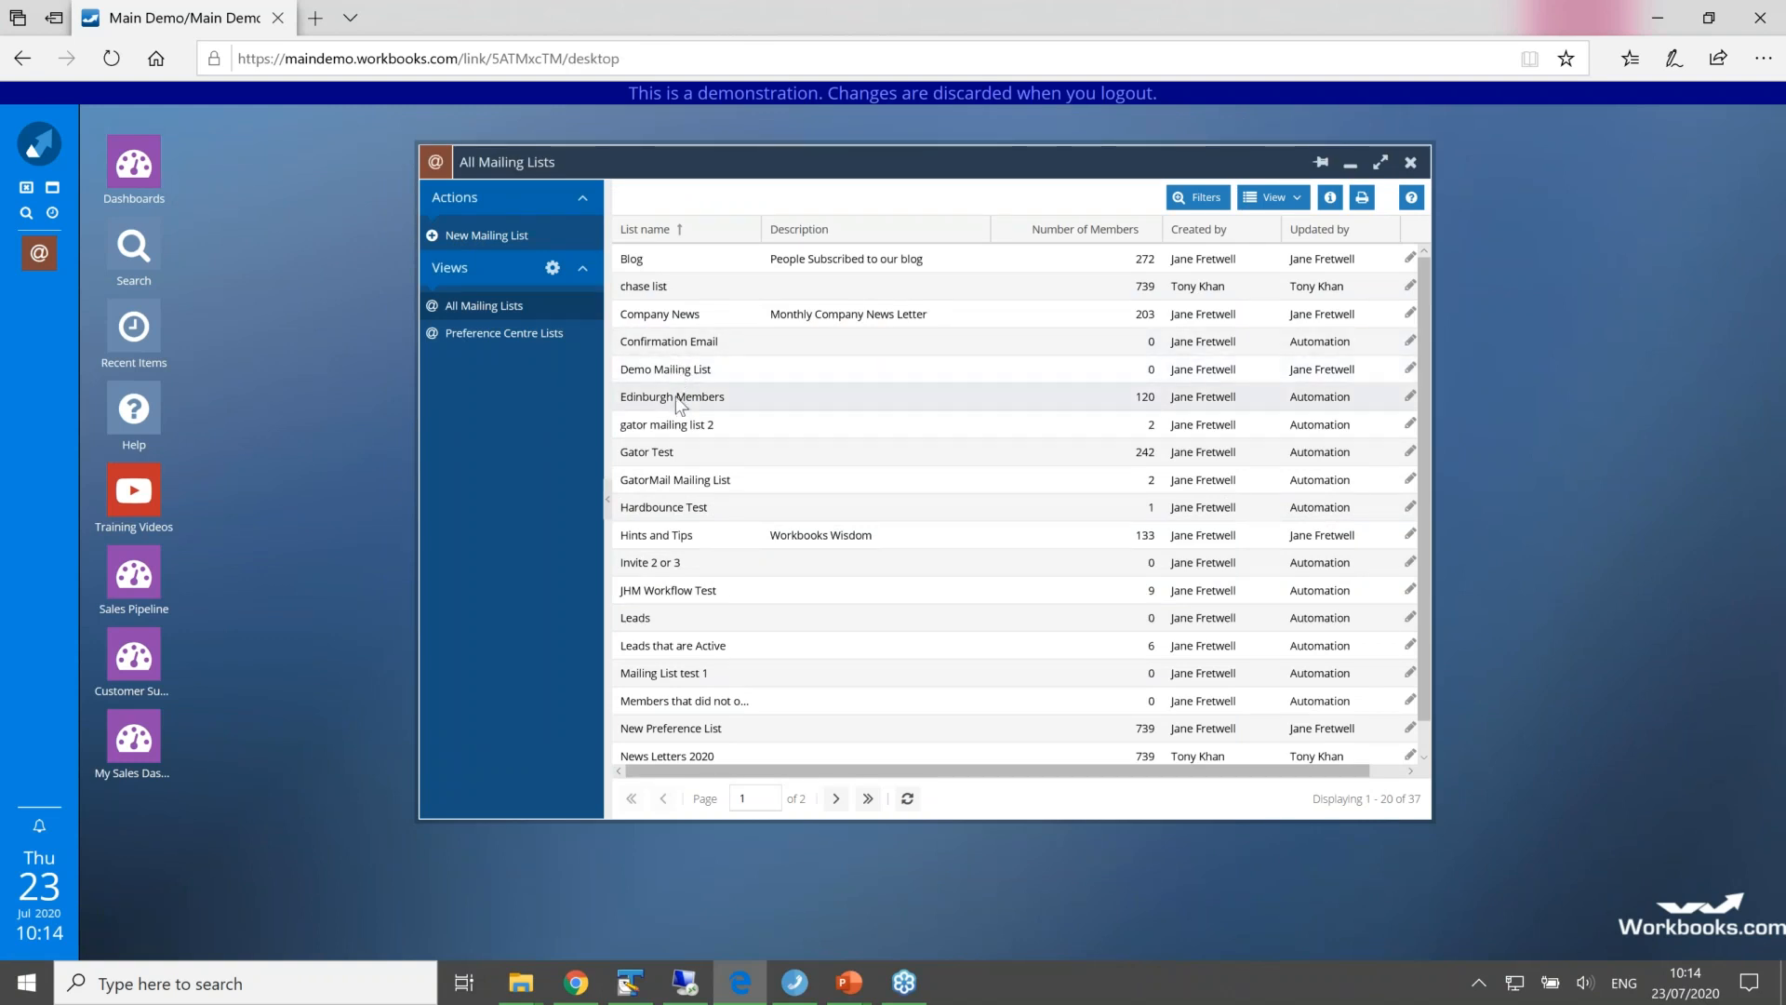
Step: Reopen the News Letters 2020 mailing list and view its members
left_click(663, 755)
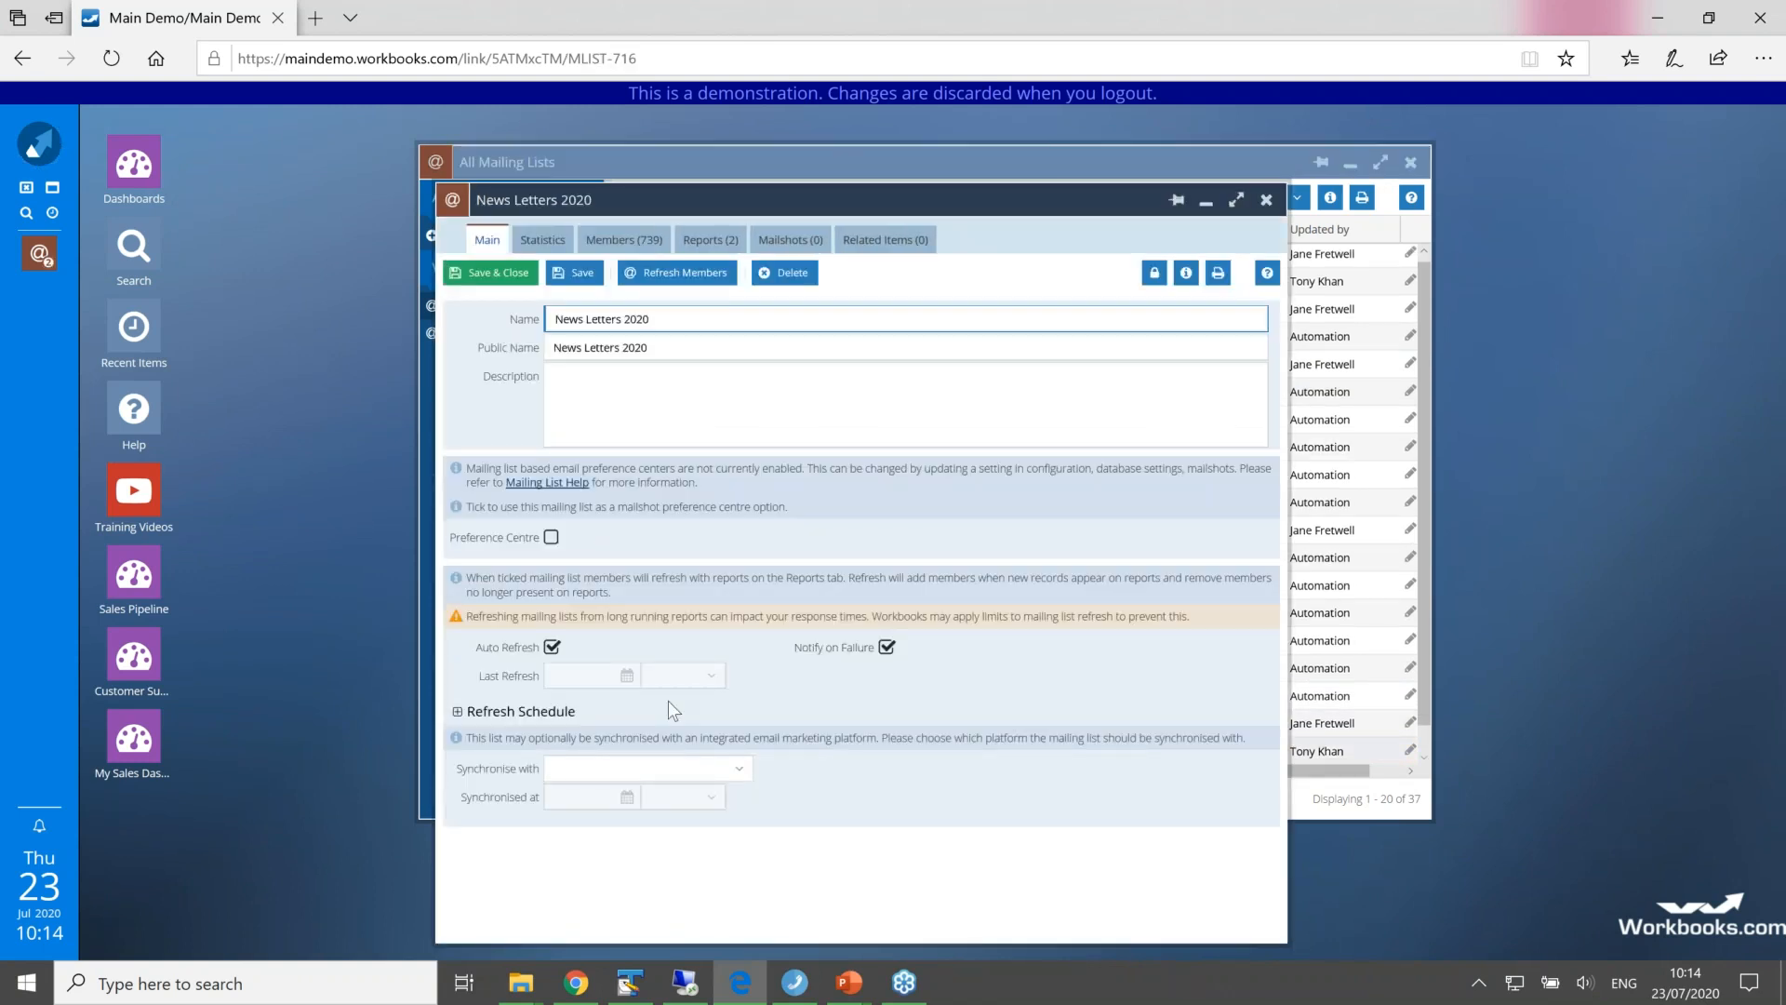
left_click(635, 240)
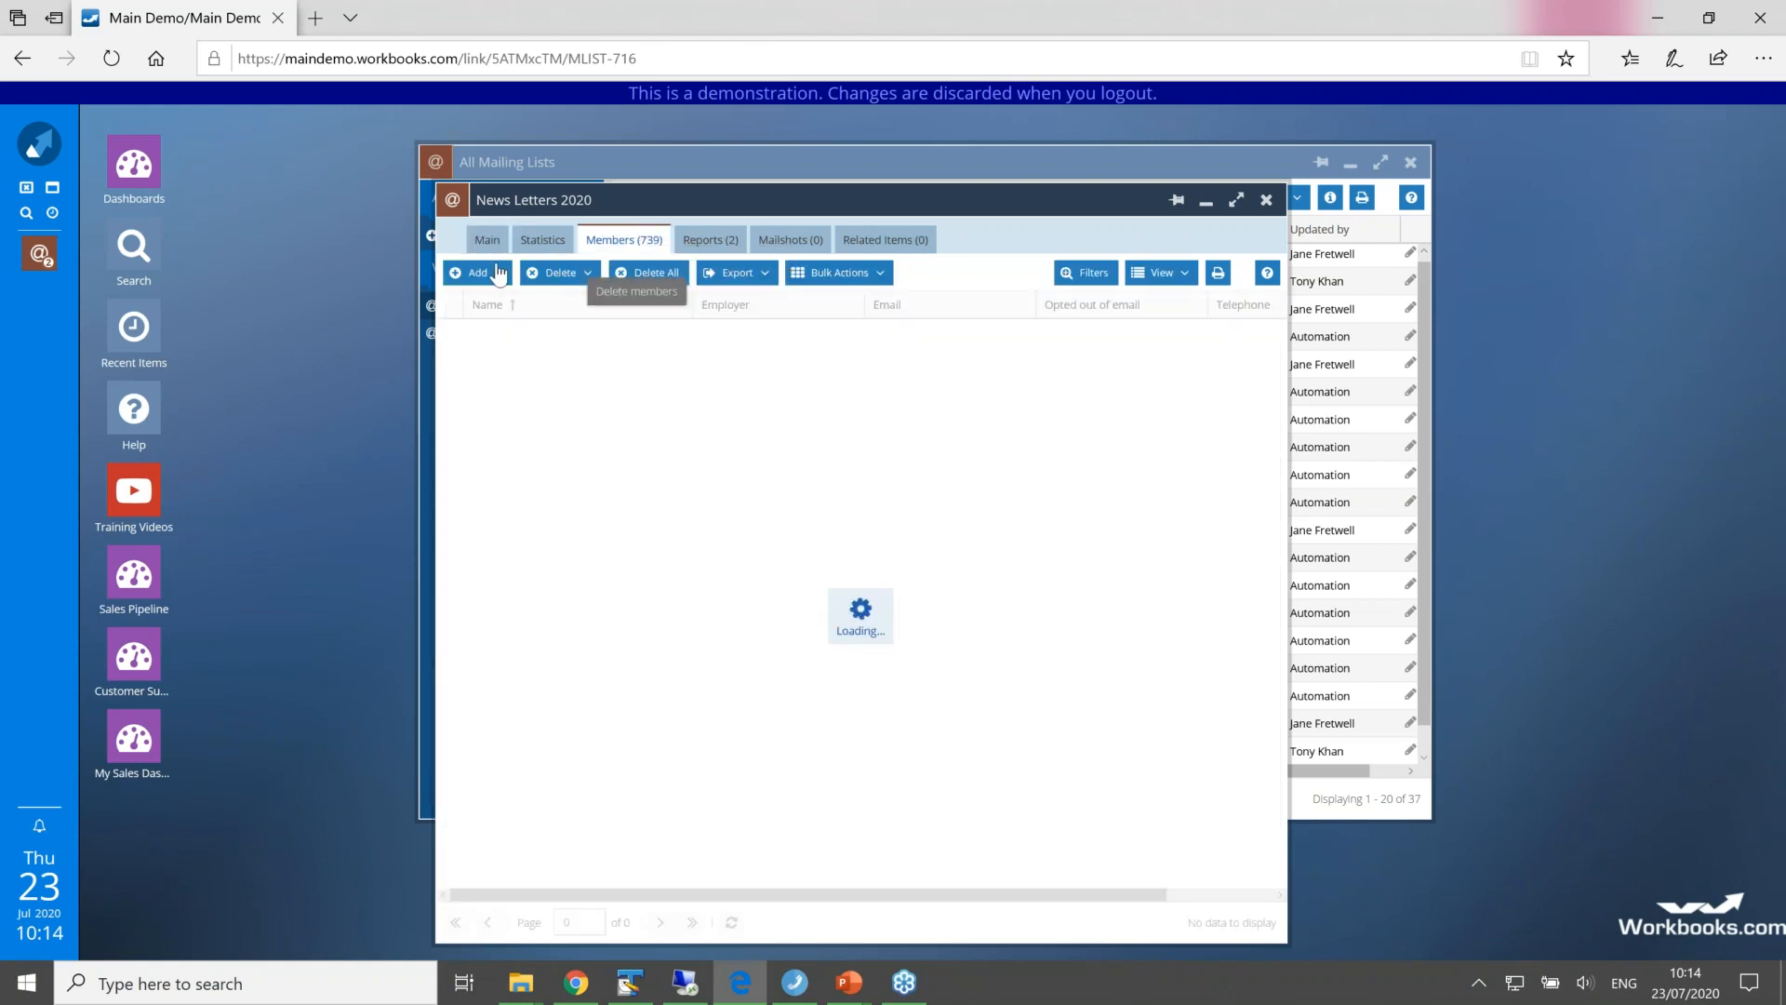
Step: Search for a person by first name to add to the News Letters 2020 members, and close the search without adding anyone
left_click(480, 272)
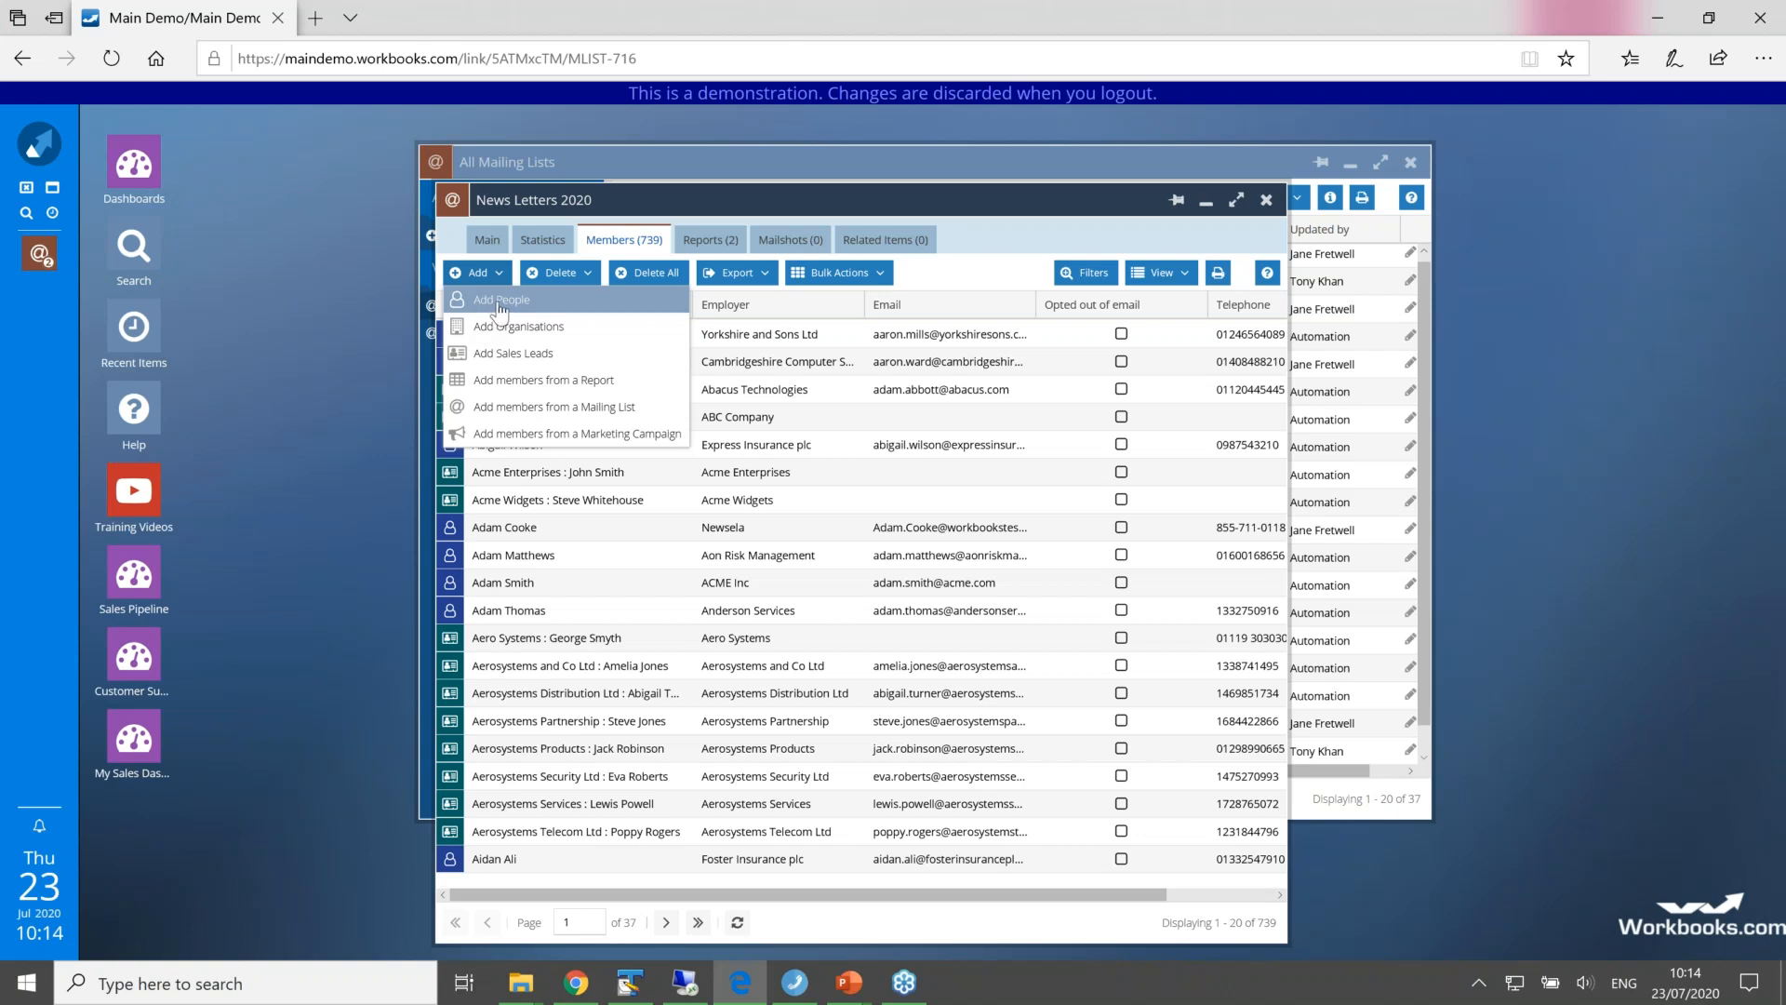
left_click(493, 304)
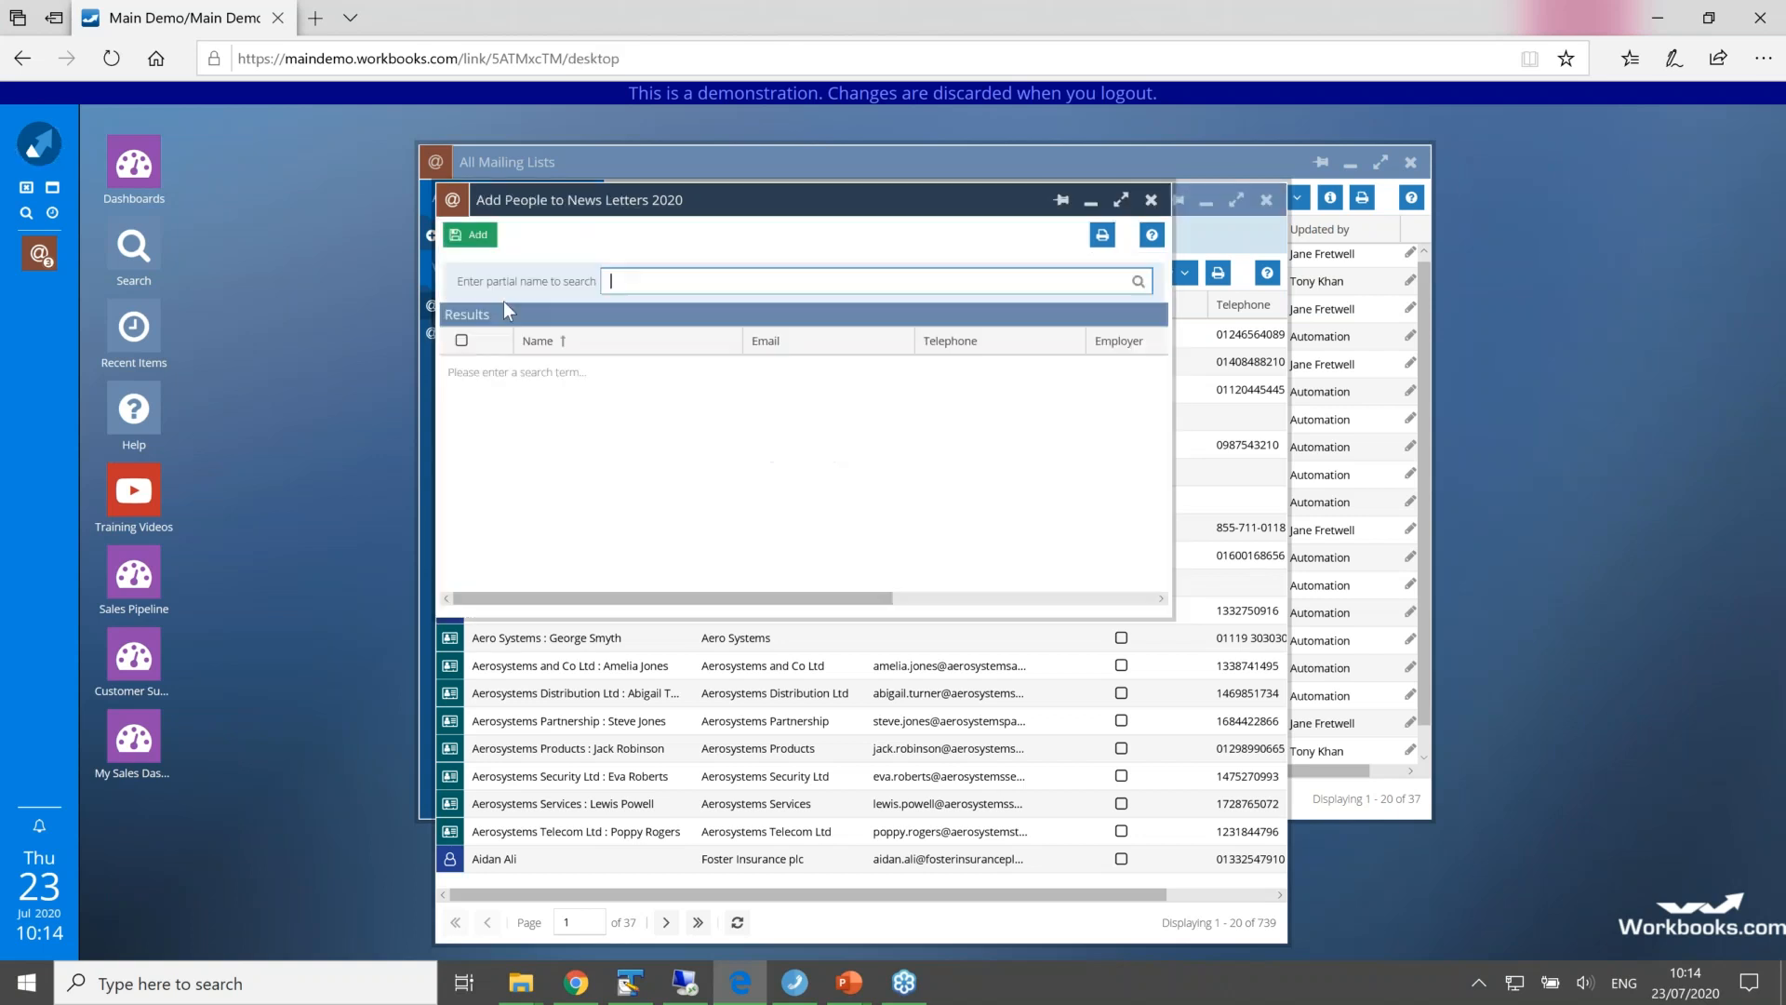
type("peter")
key("Return")
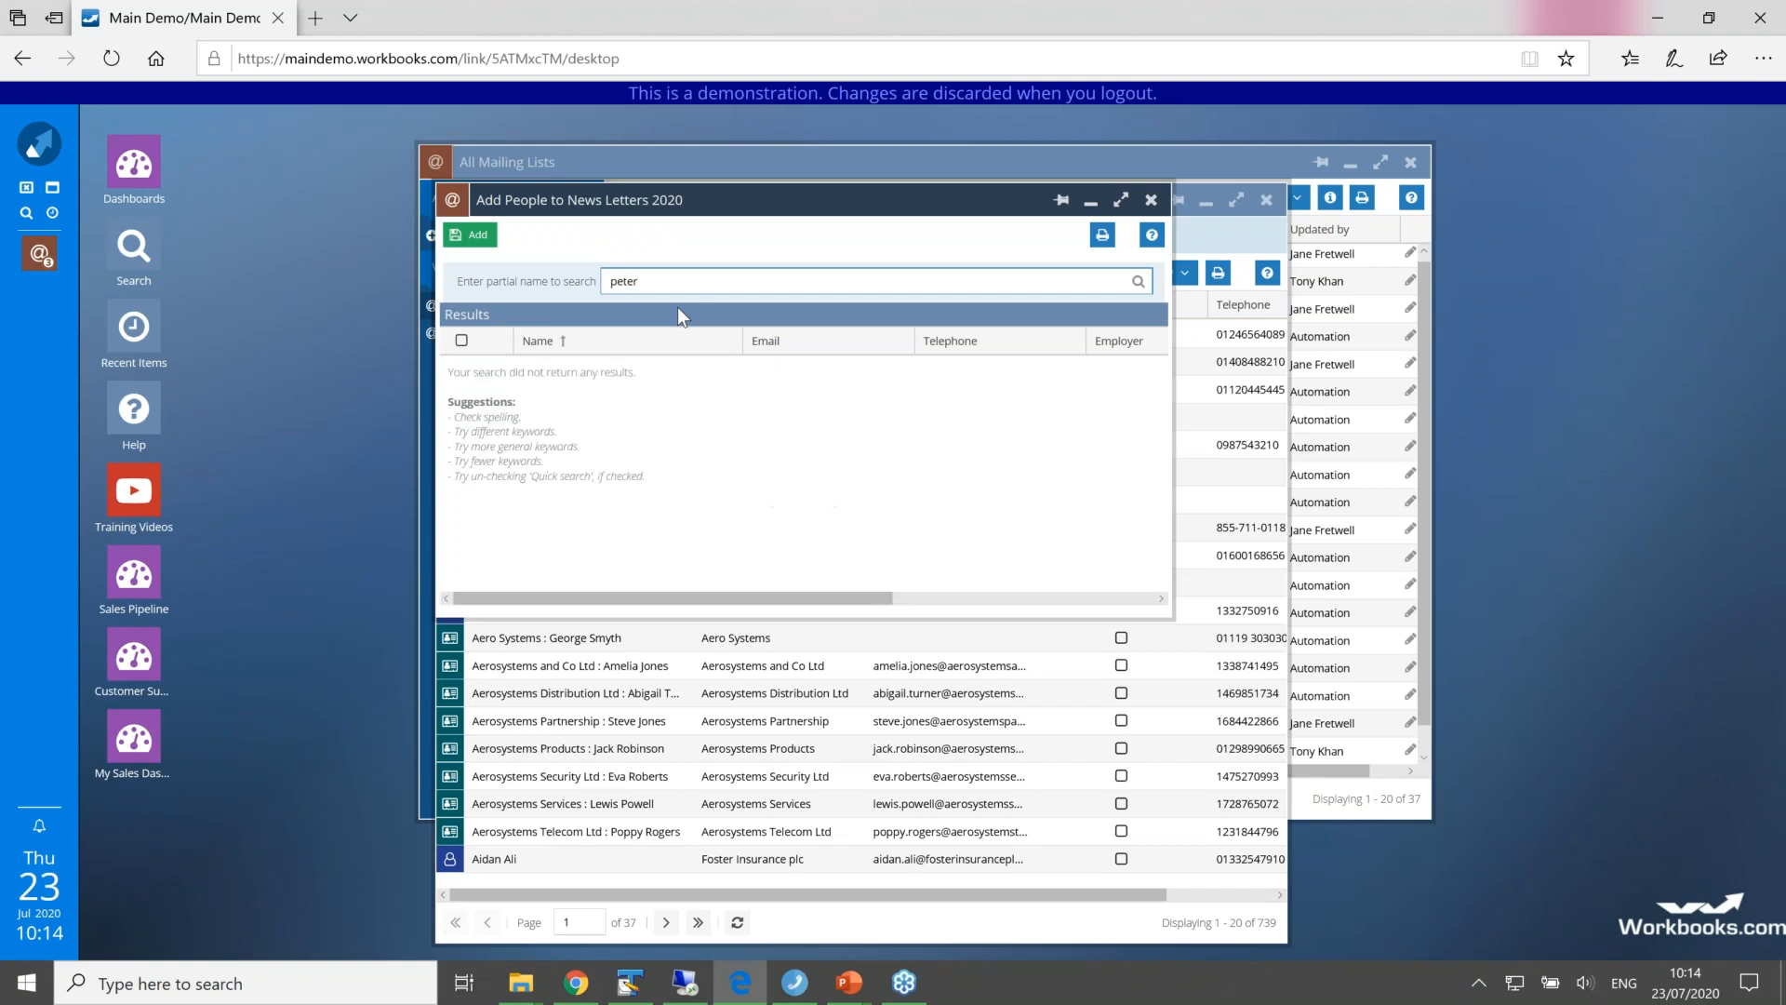
left_click(1151, 199)
left_click(853, 575)
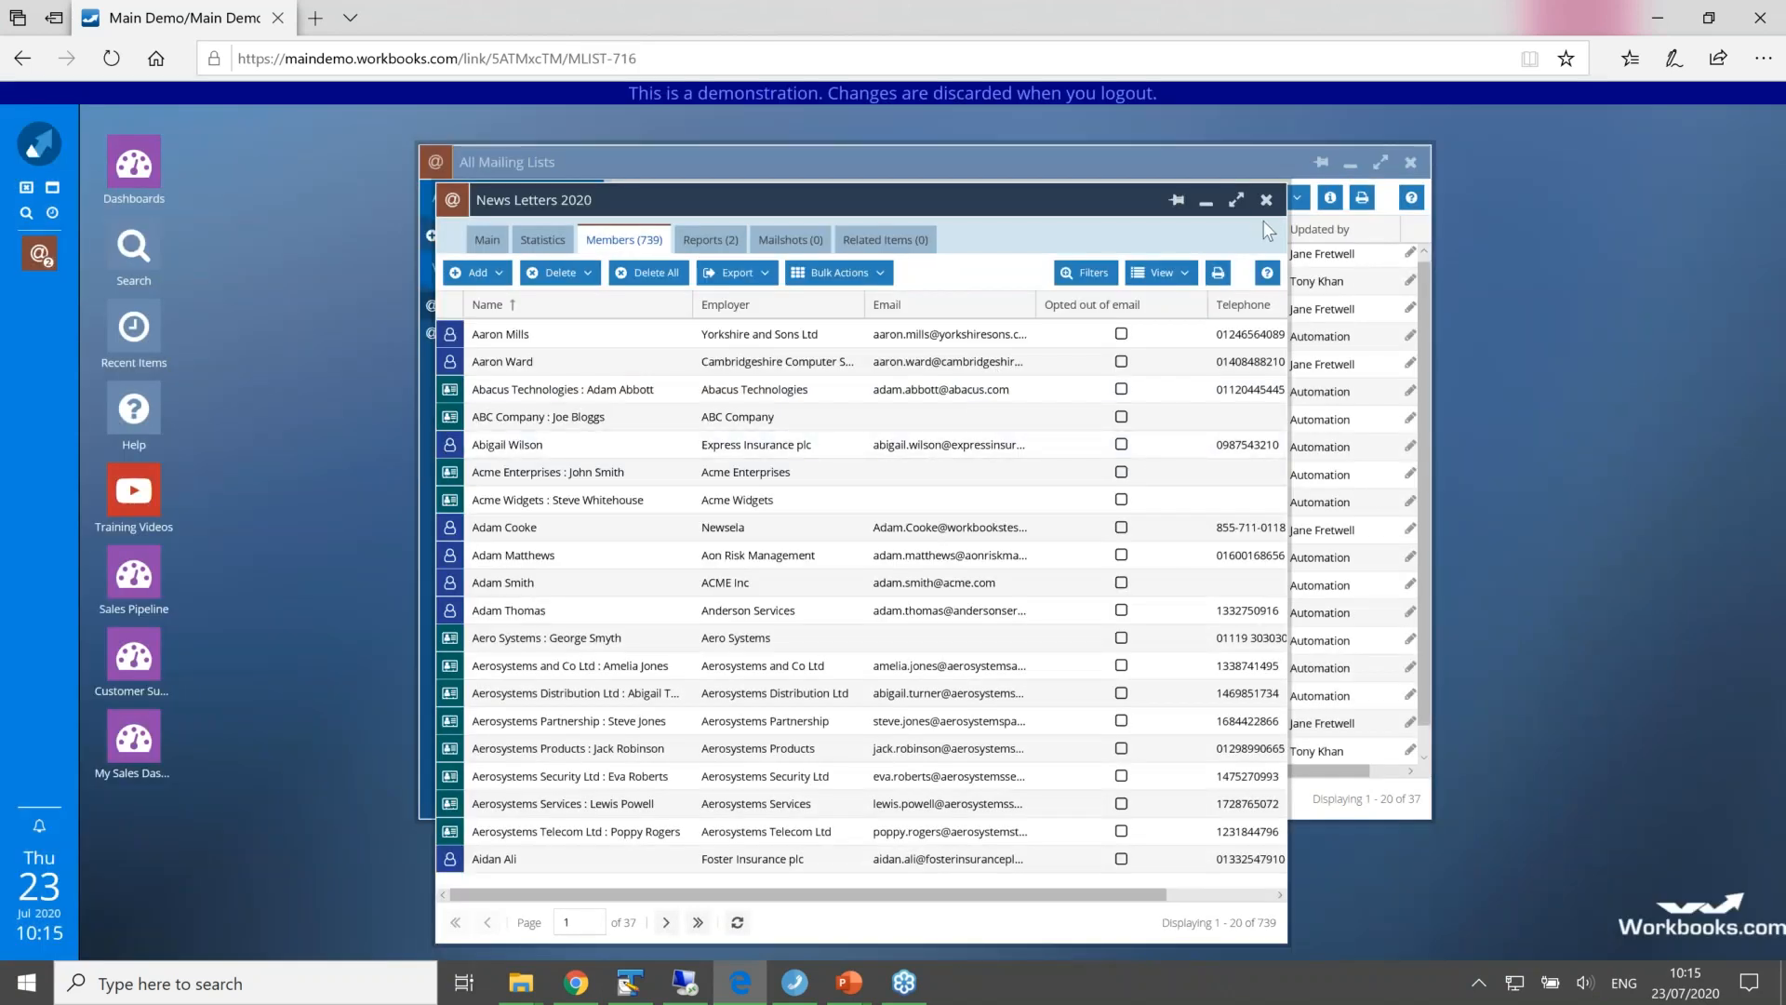
Step: Close the News Letters 2020 record and the mailing lists overview, and open the list of Workbooks mailshots
left_click(1266, 202)
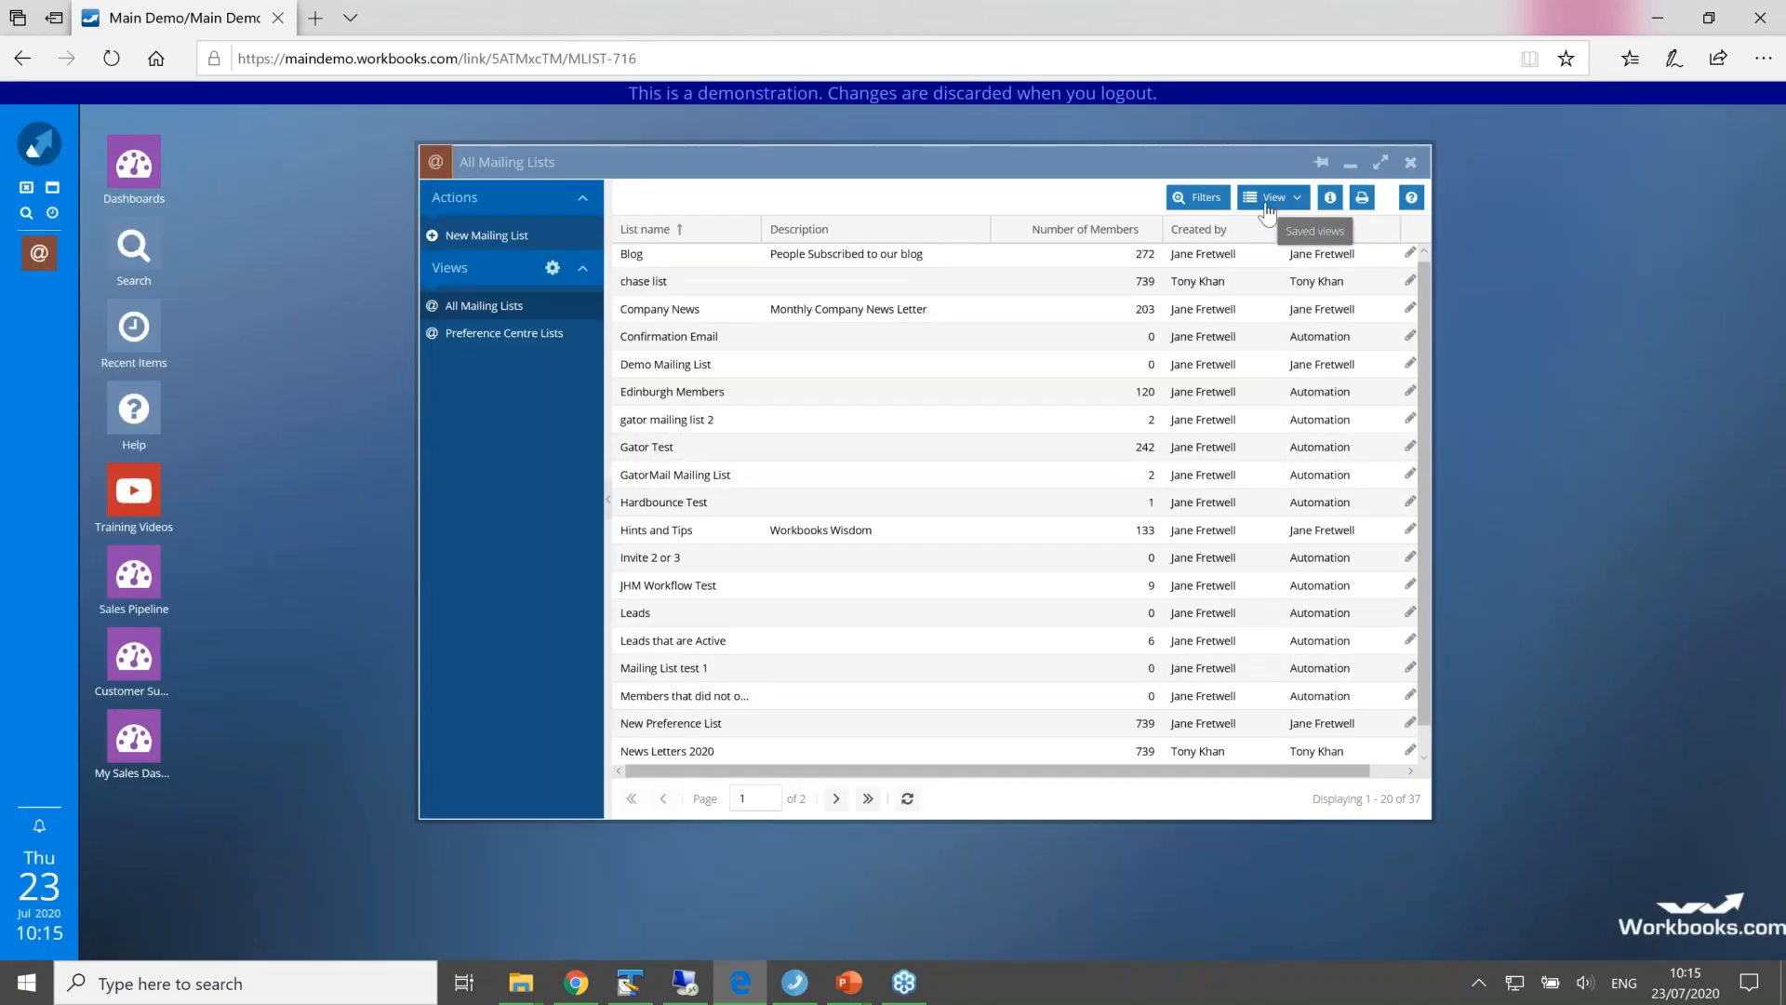
left_click(1412, 164)
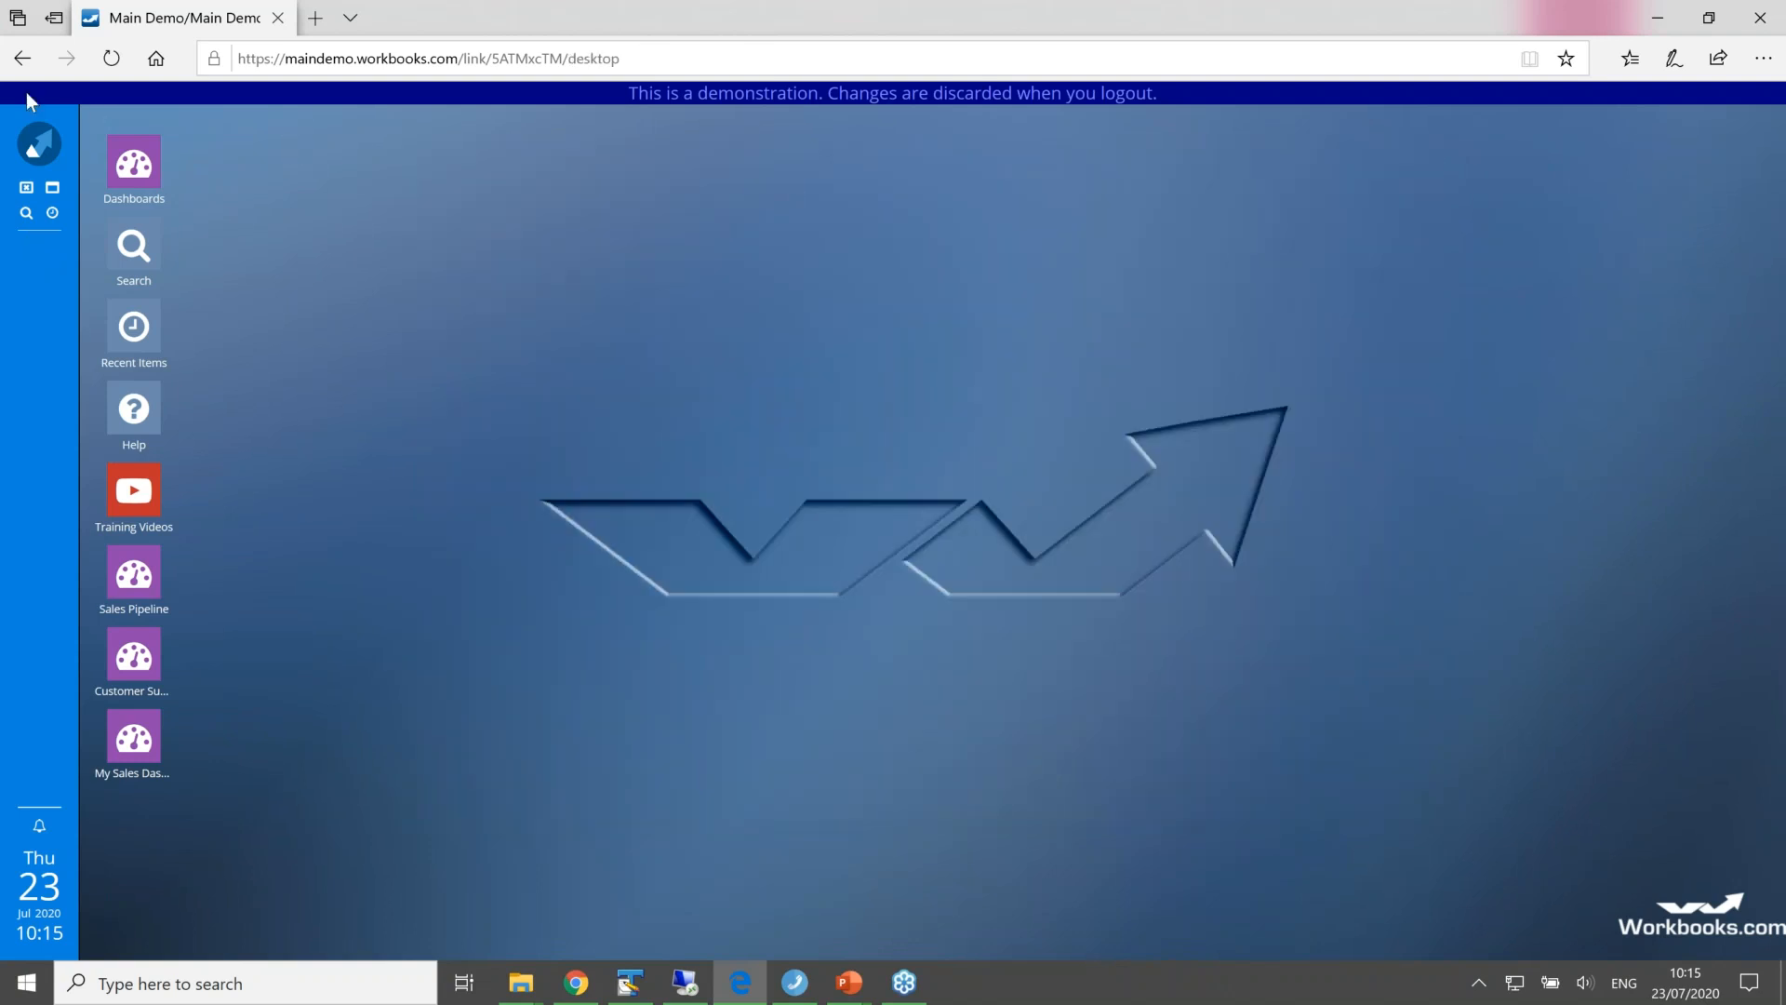
left_click(39, 144)
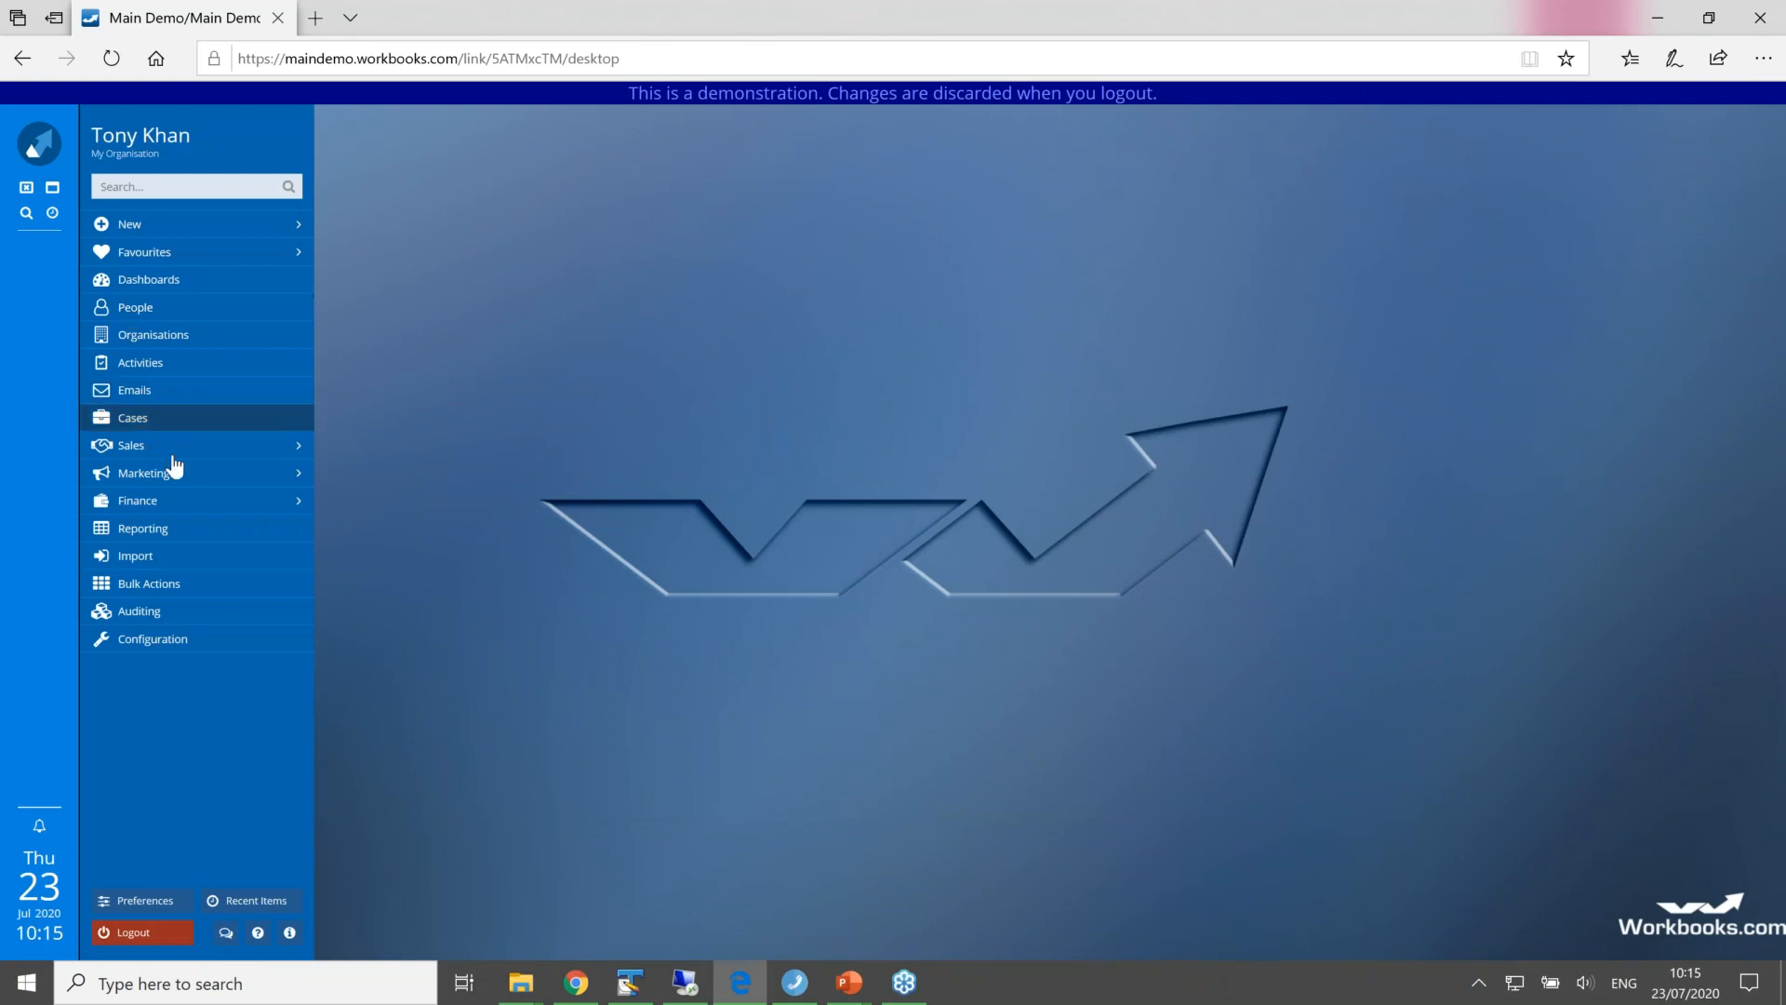
mouse_move(171, 474)
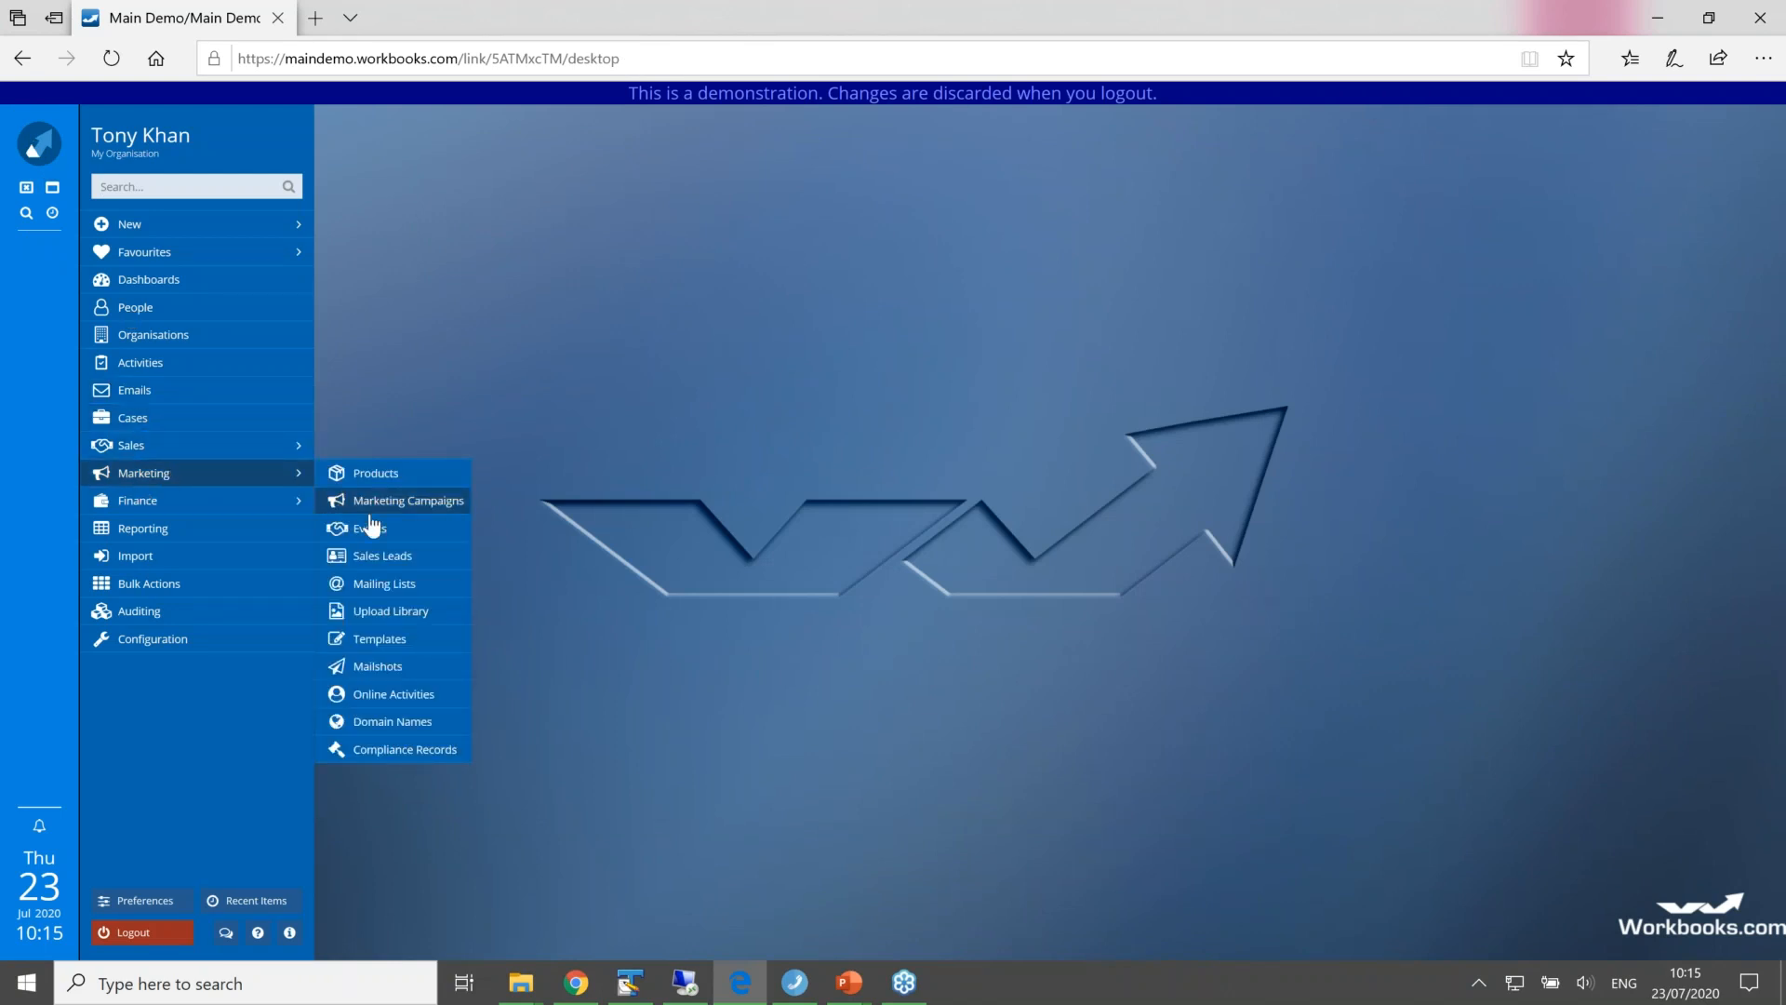
left_click(382, 668)
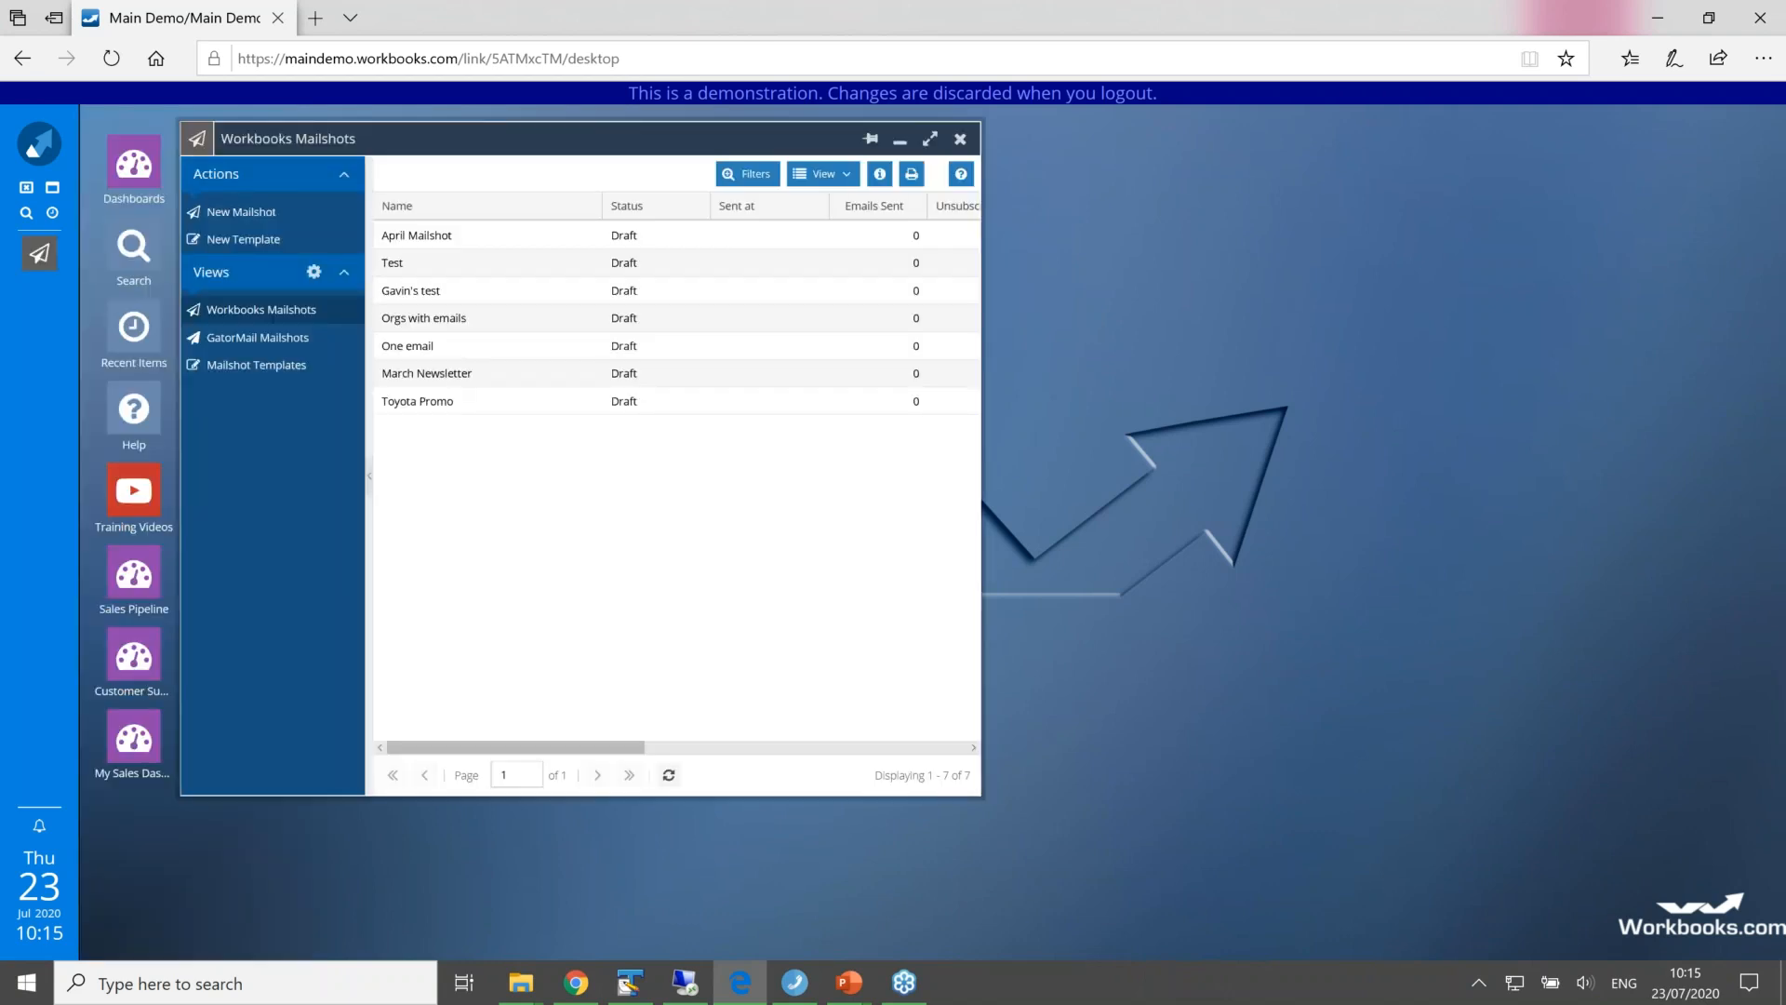
Step: Start a new Workbooks mailshot with the News Letters 2020 mailing list as recipients, and discard it at the recipient selection
left_click(244, 218)
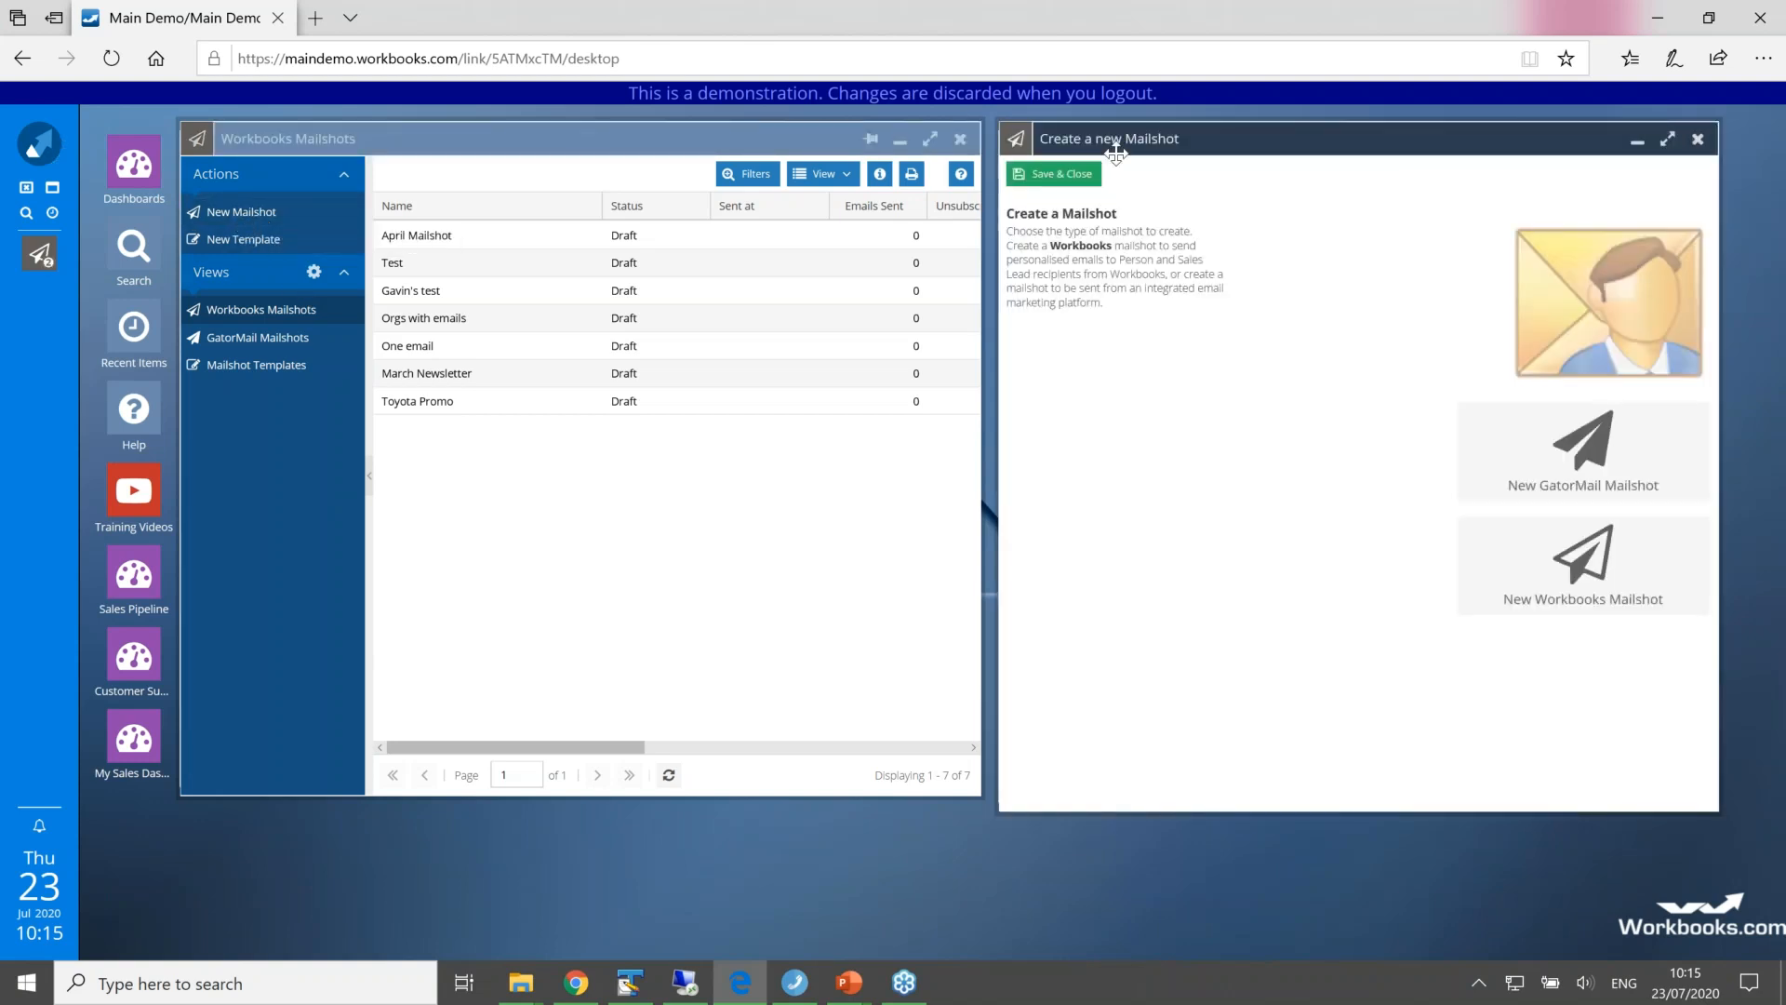
left_click_drag(1139, 144, 699, 141)
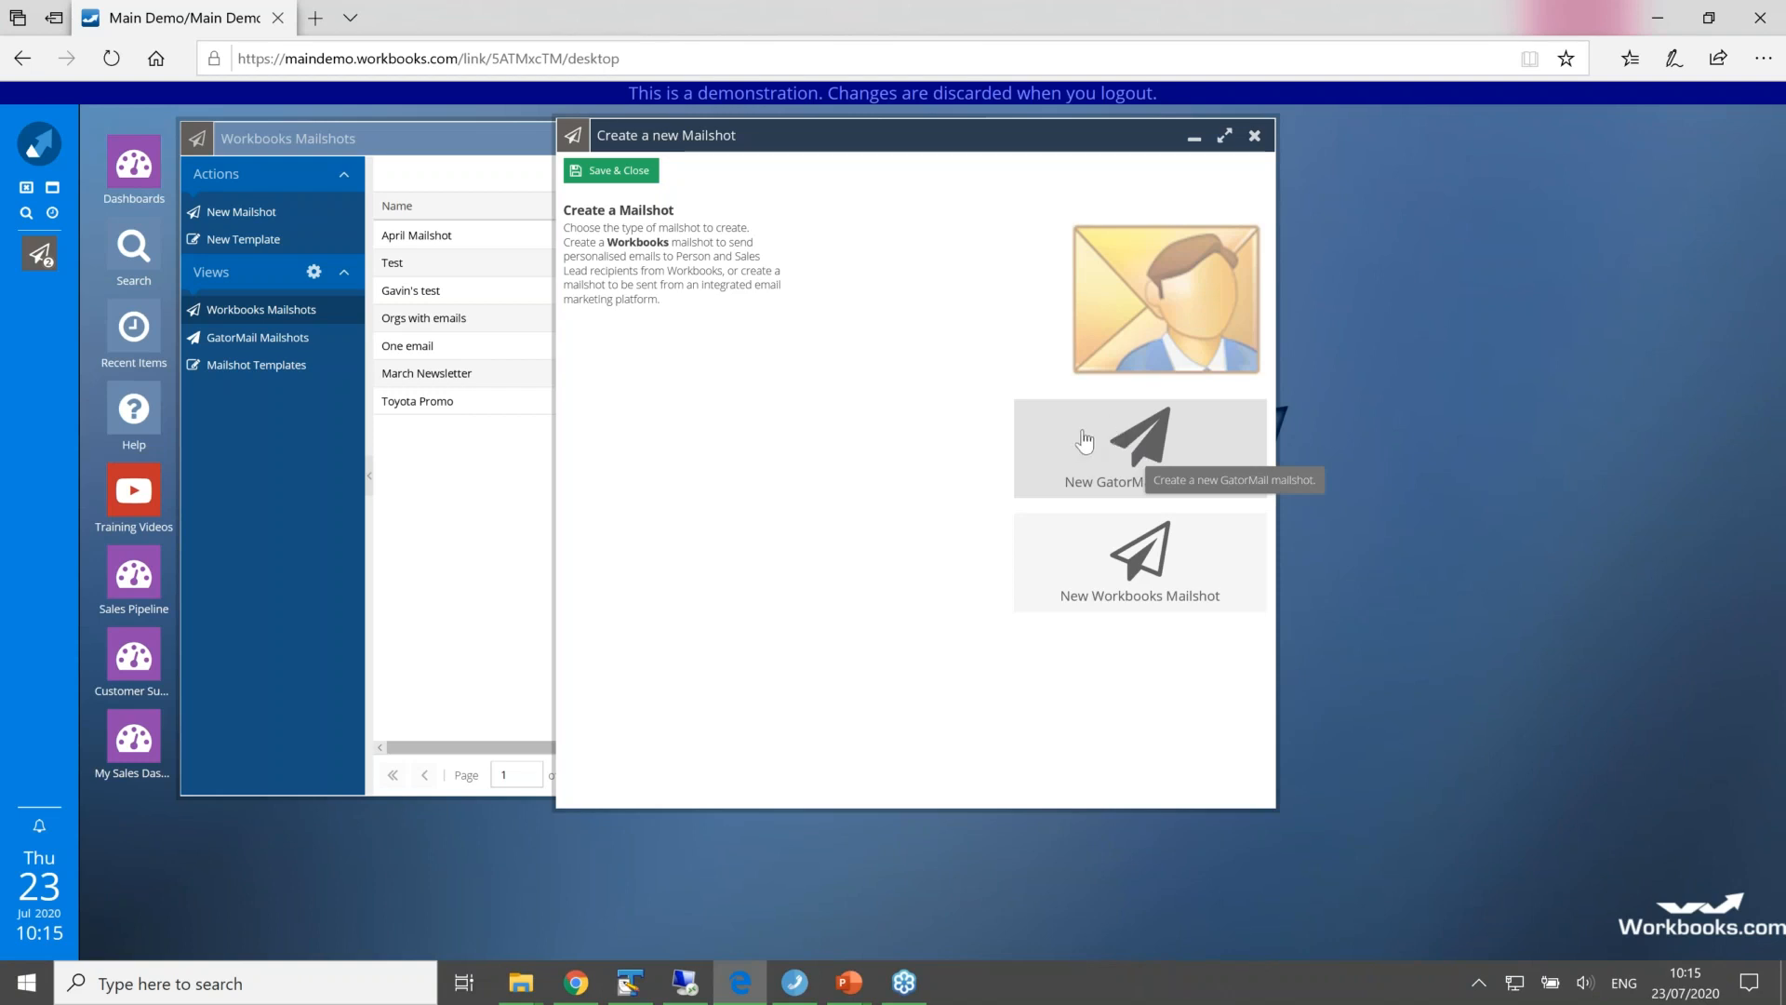
left_click(1098, 574)
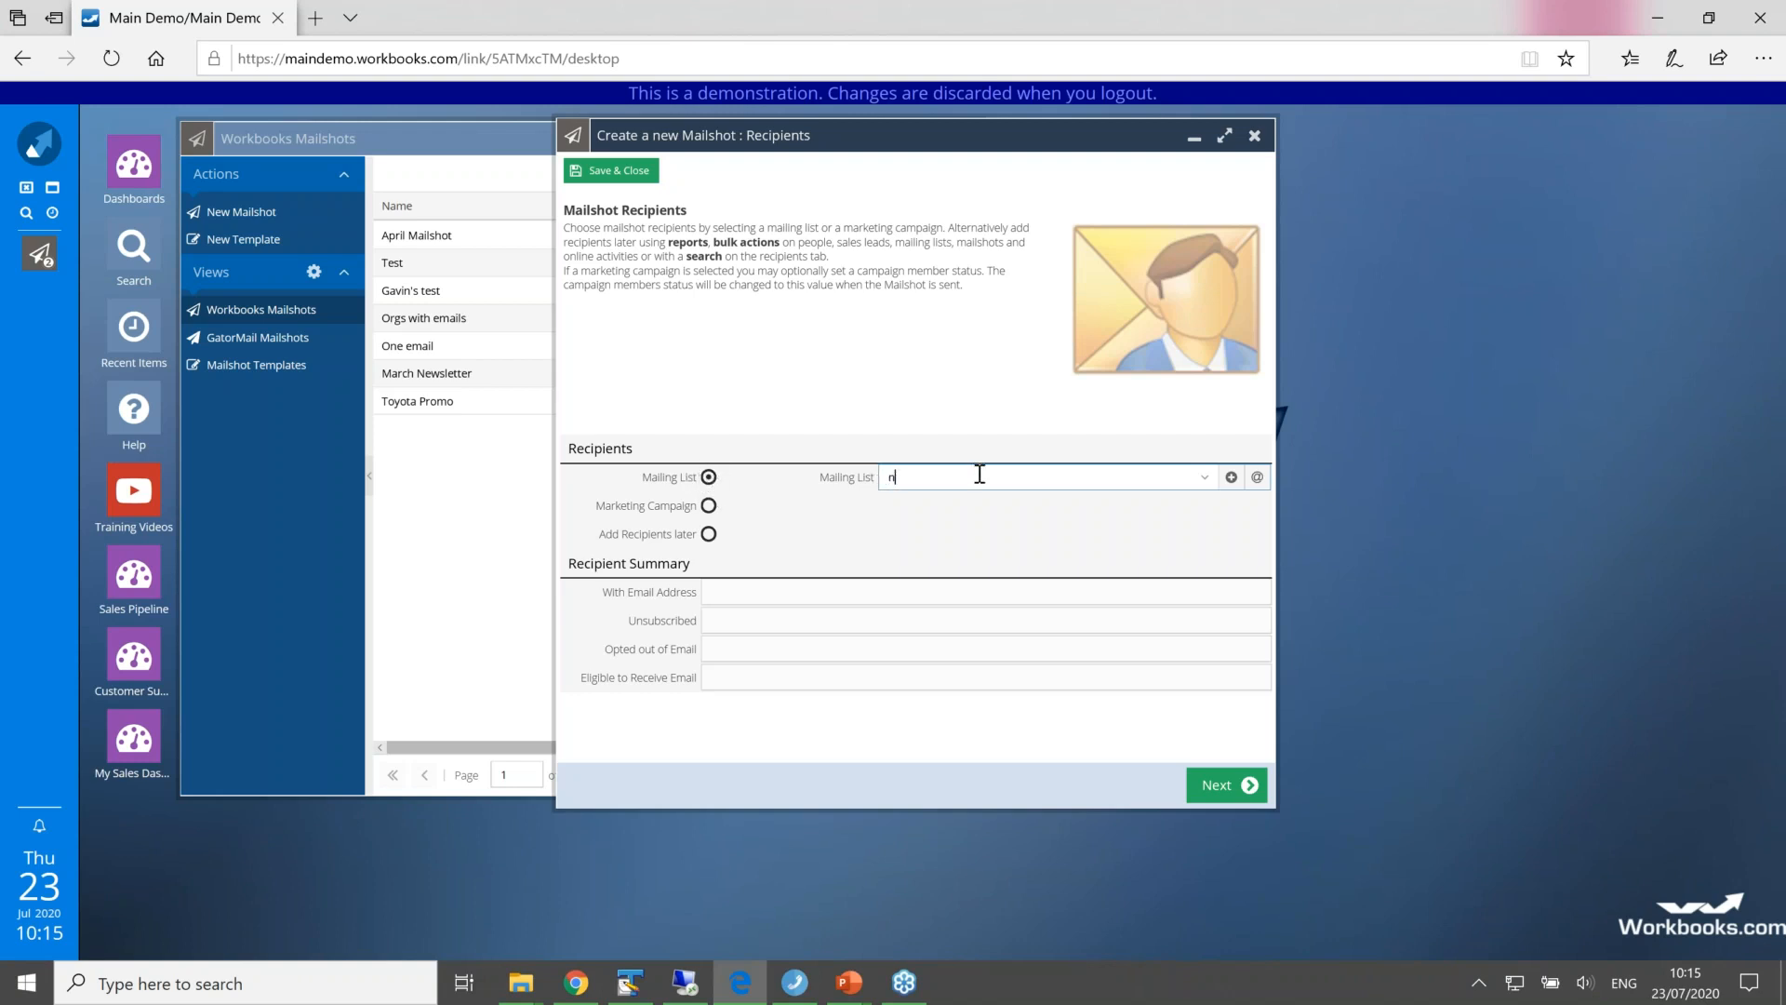
type("ew Preference List")
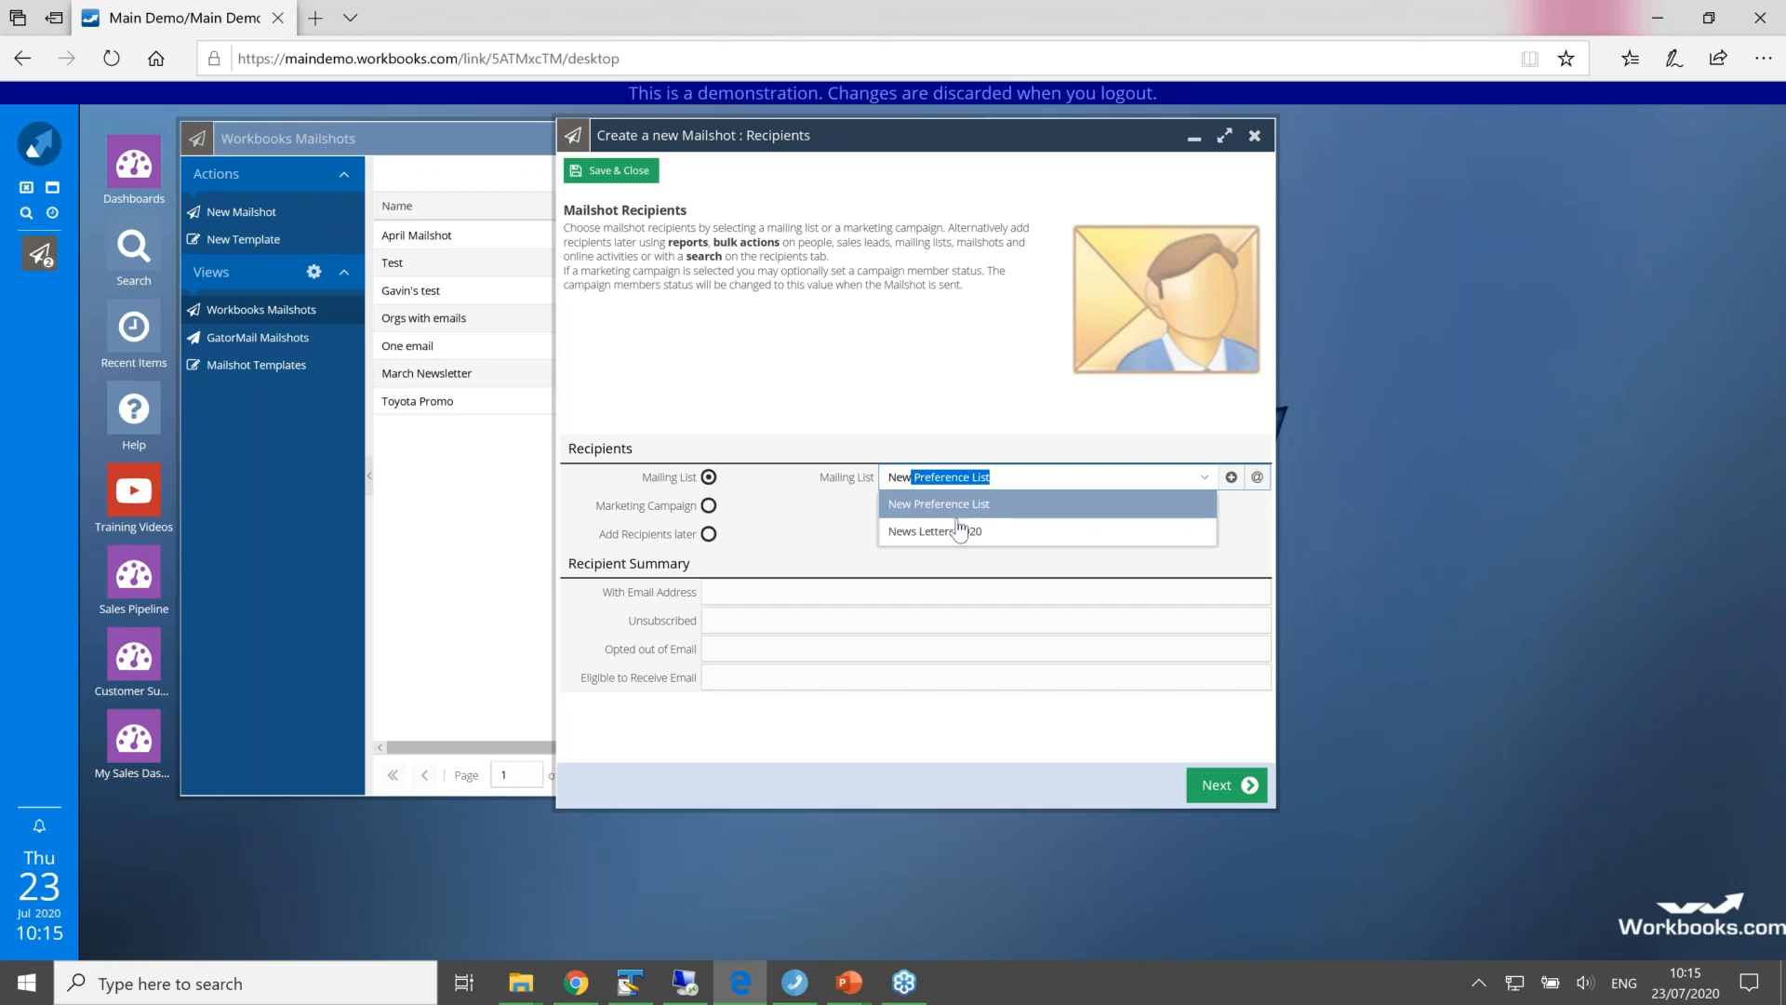
left_click(954, 538)
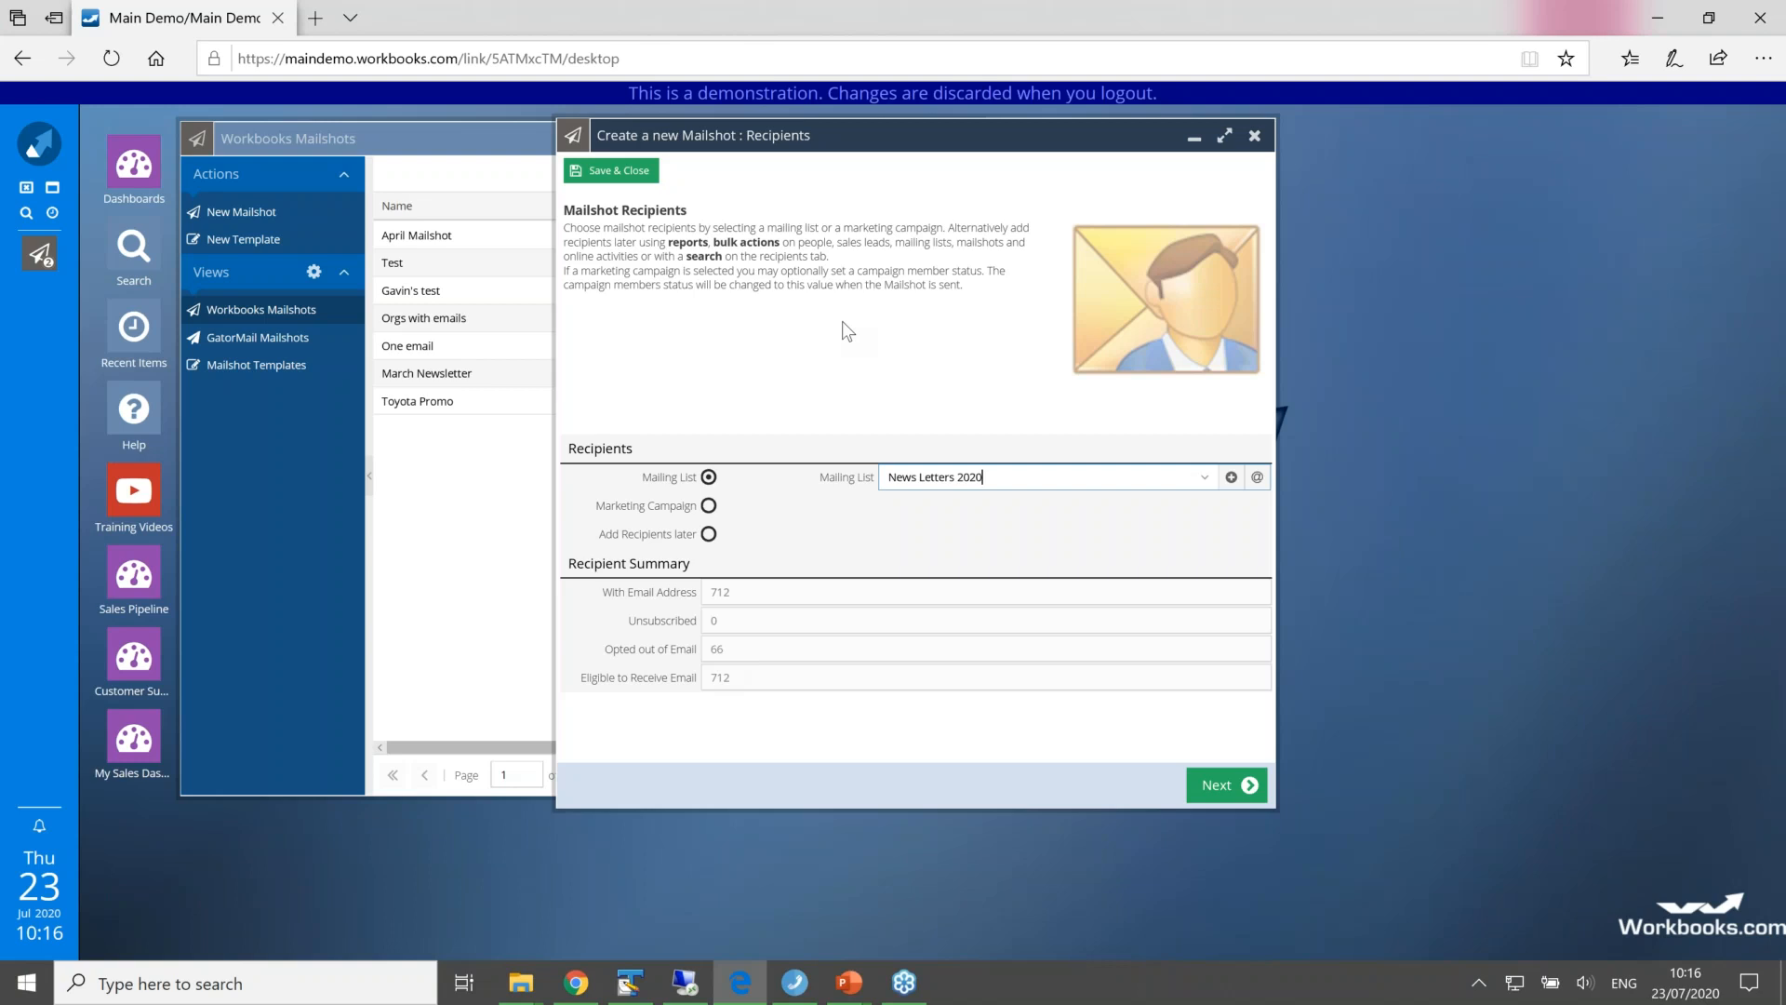
left_click(1218, 787)
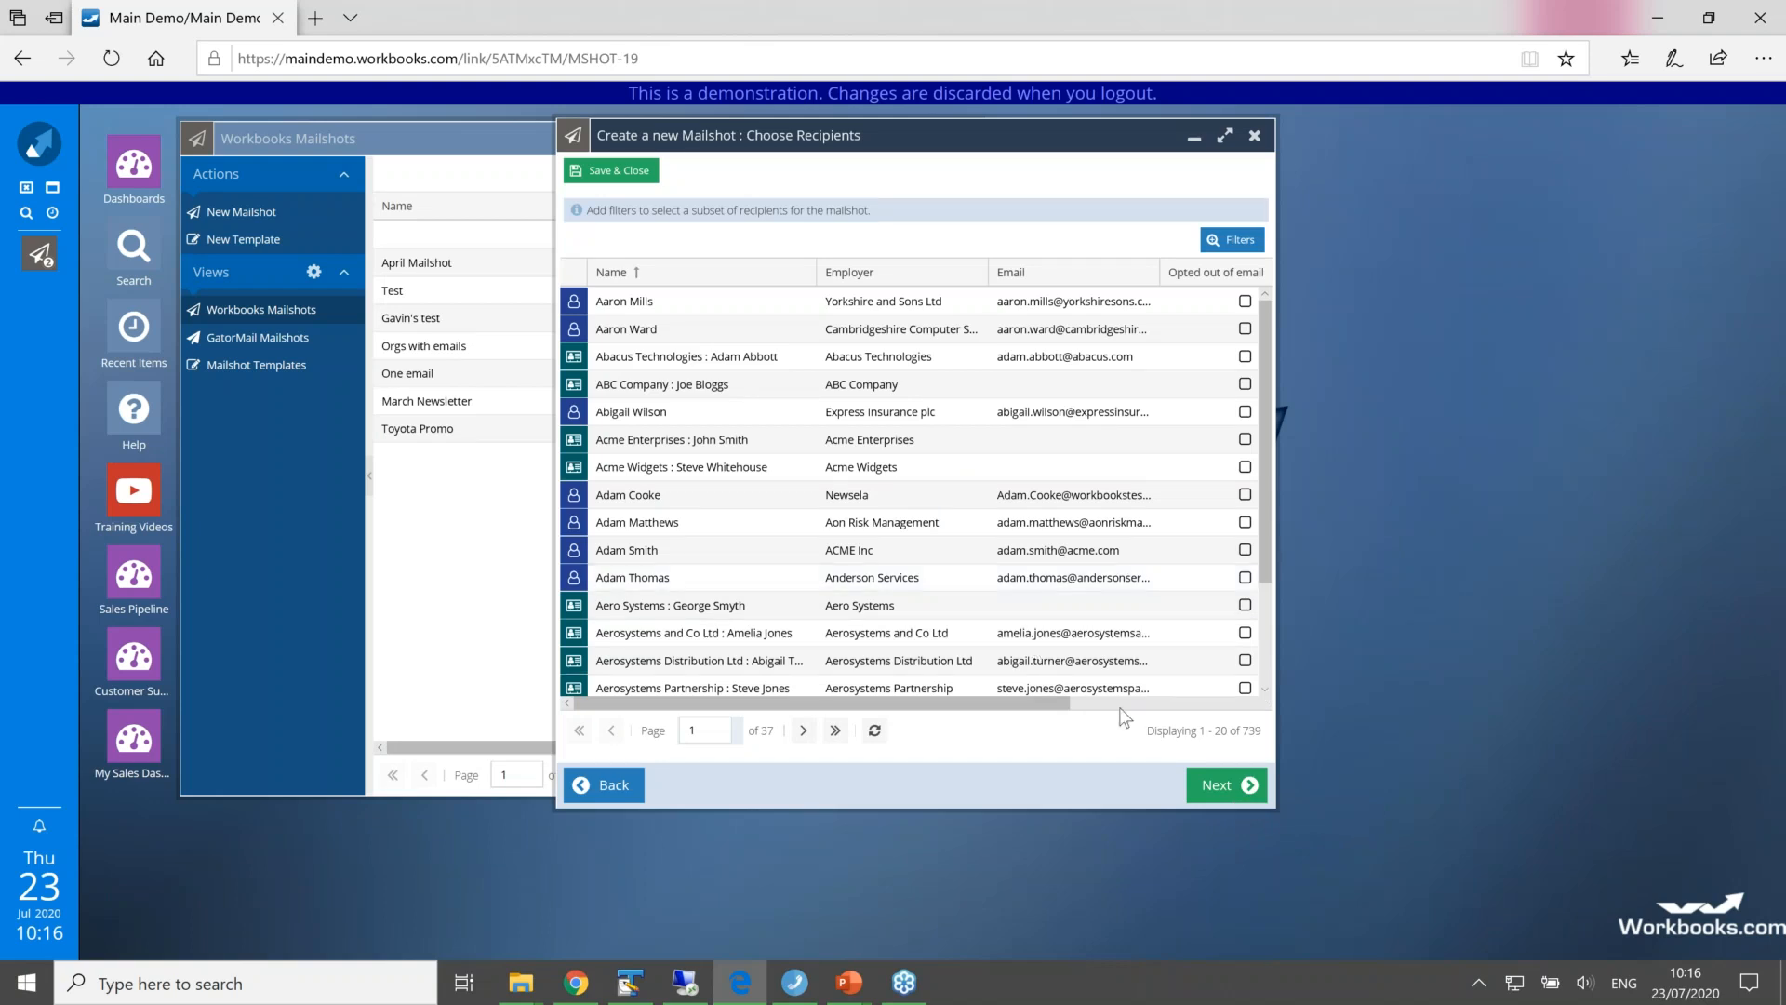
left_click(1255, 138)
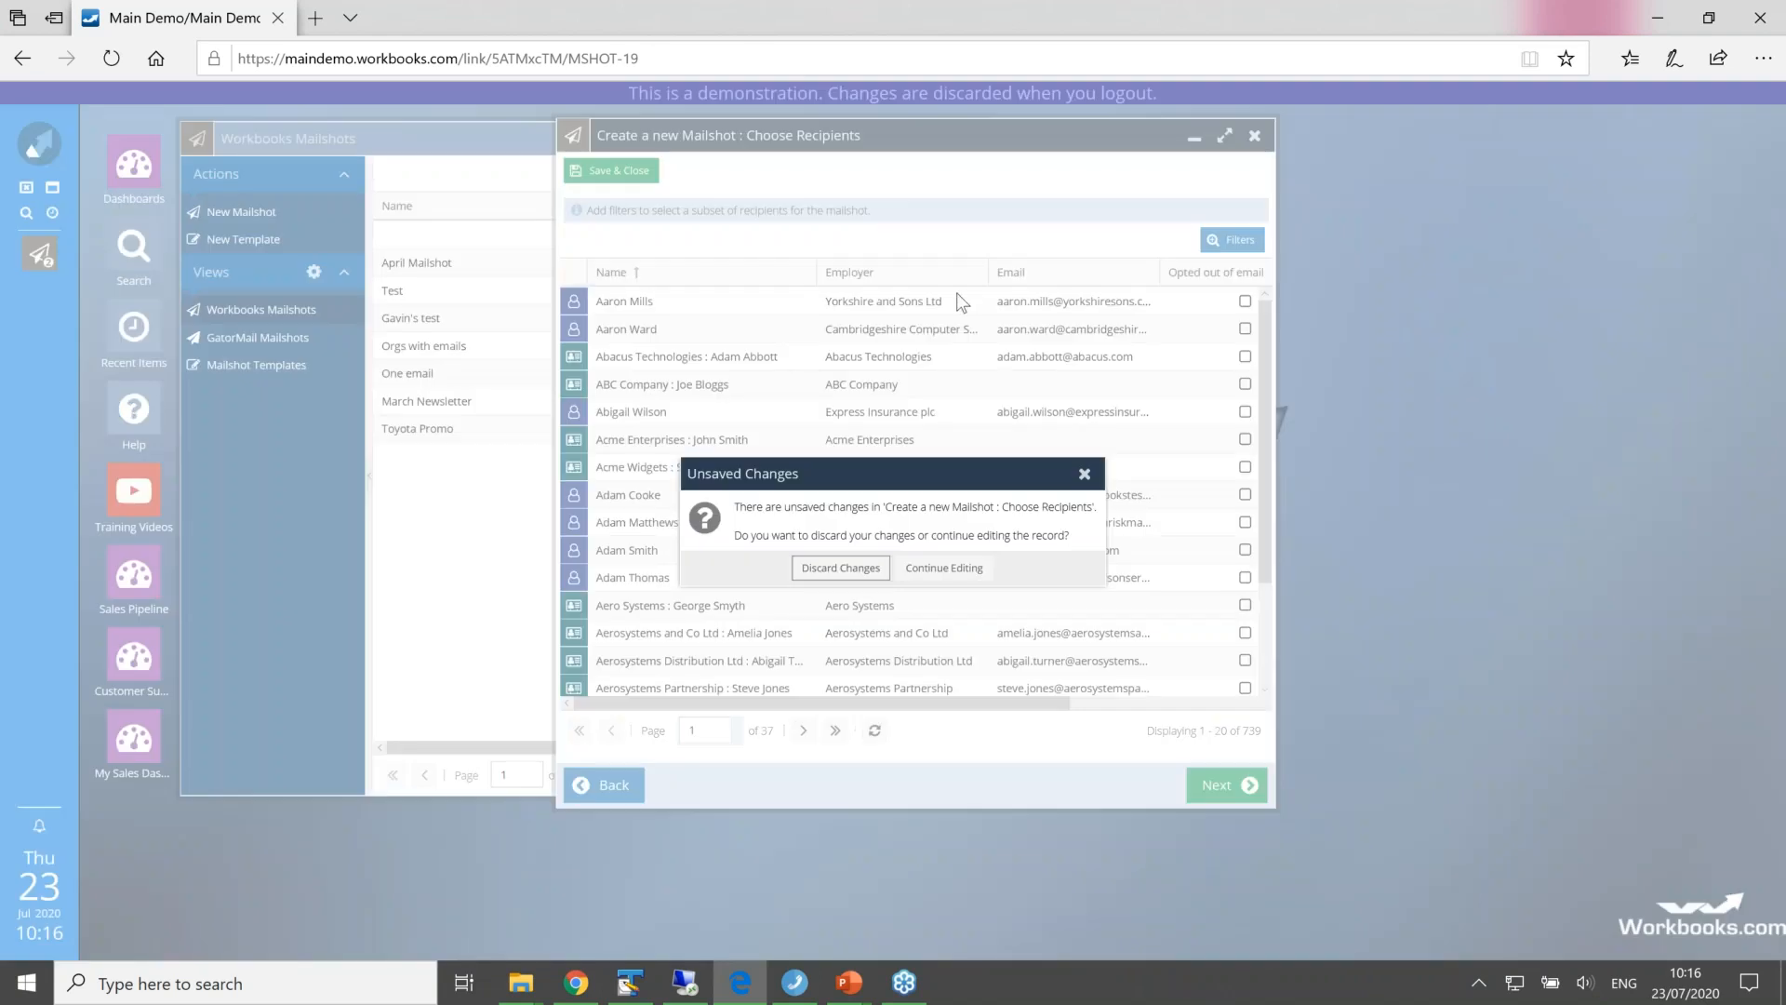
left_click(838, 574)
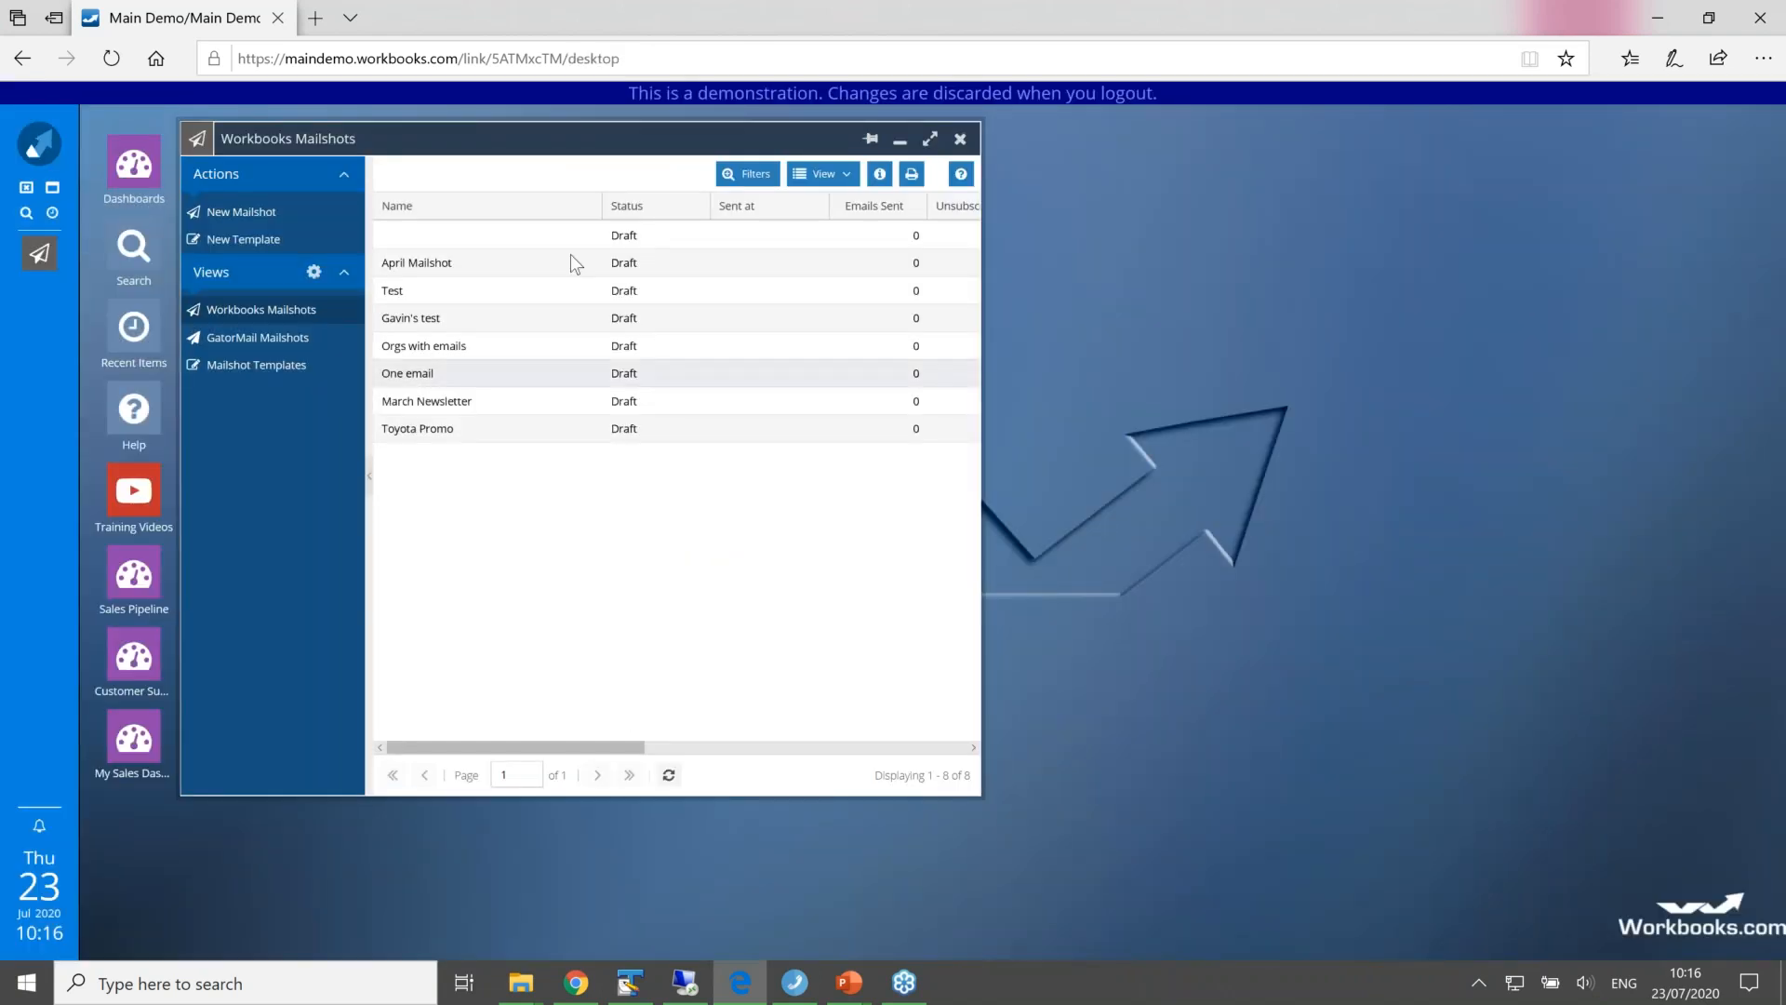
Step: Create a new marketing campaign named "News letter this year" and save it
left_click(49, 151)
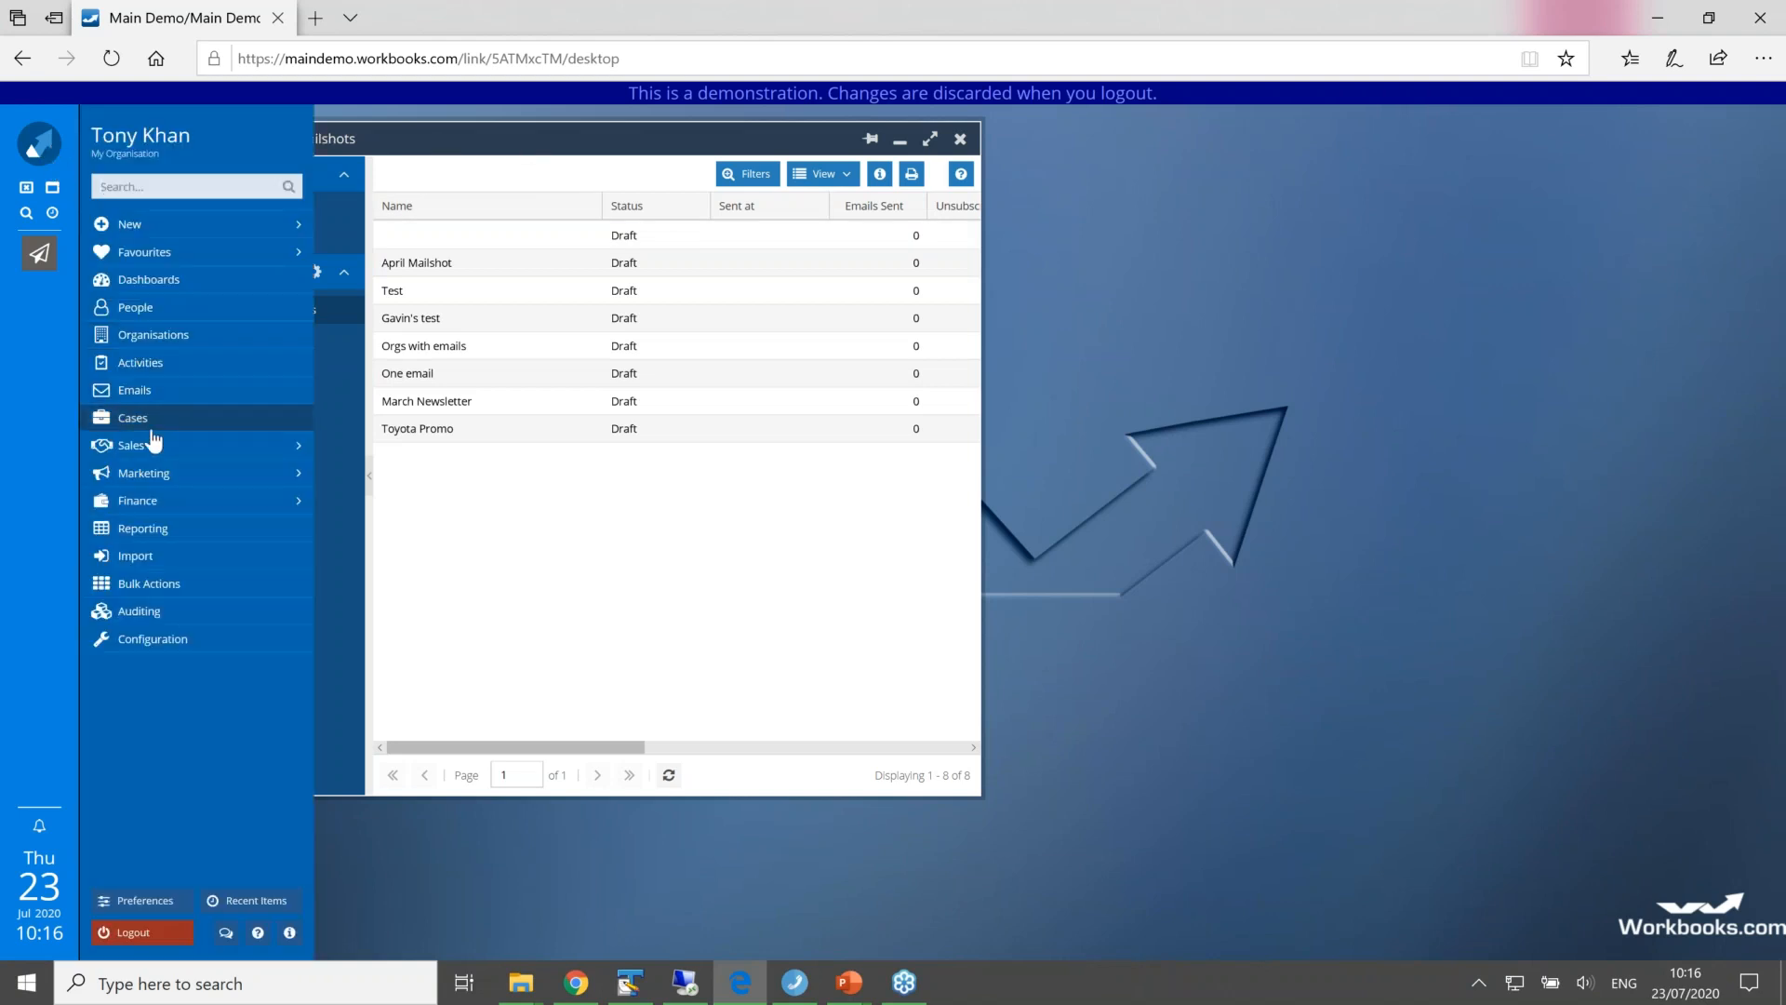
mouse_move(147, 476)
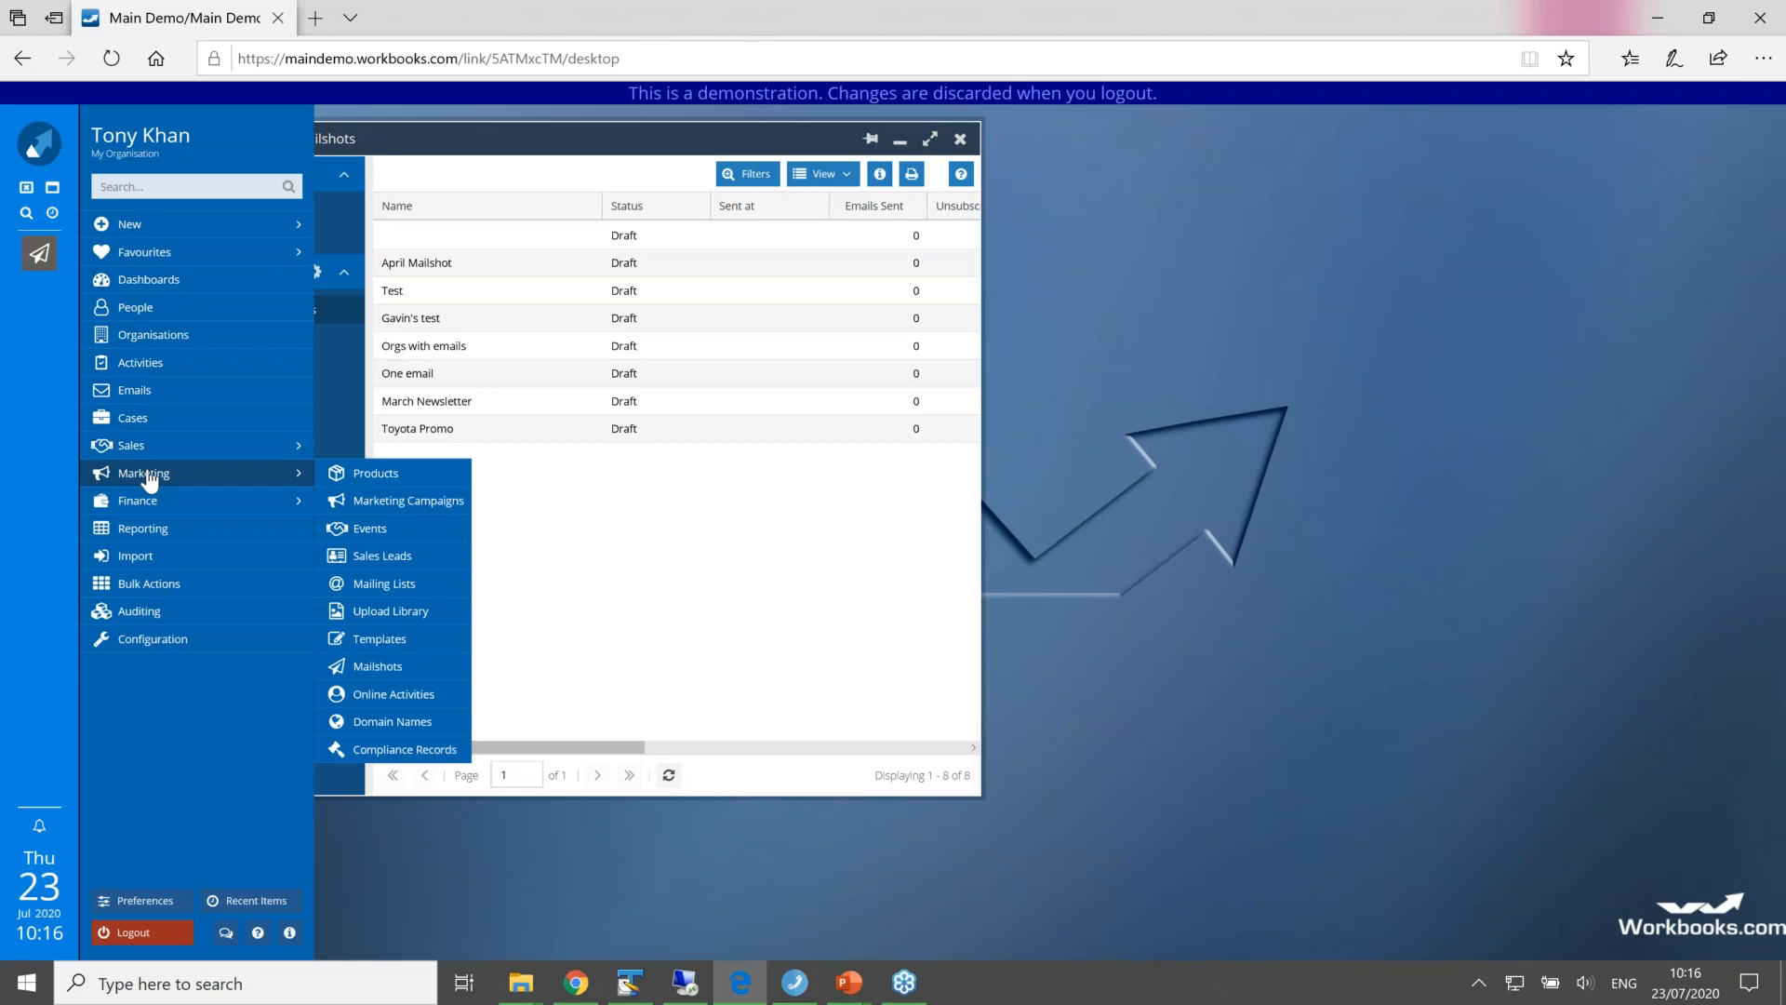
left_click(383, 503)
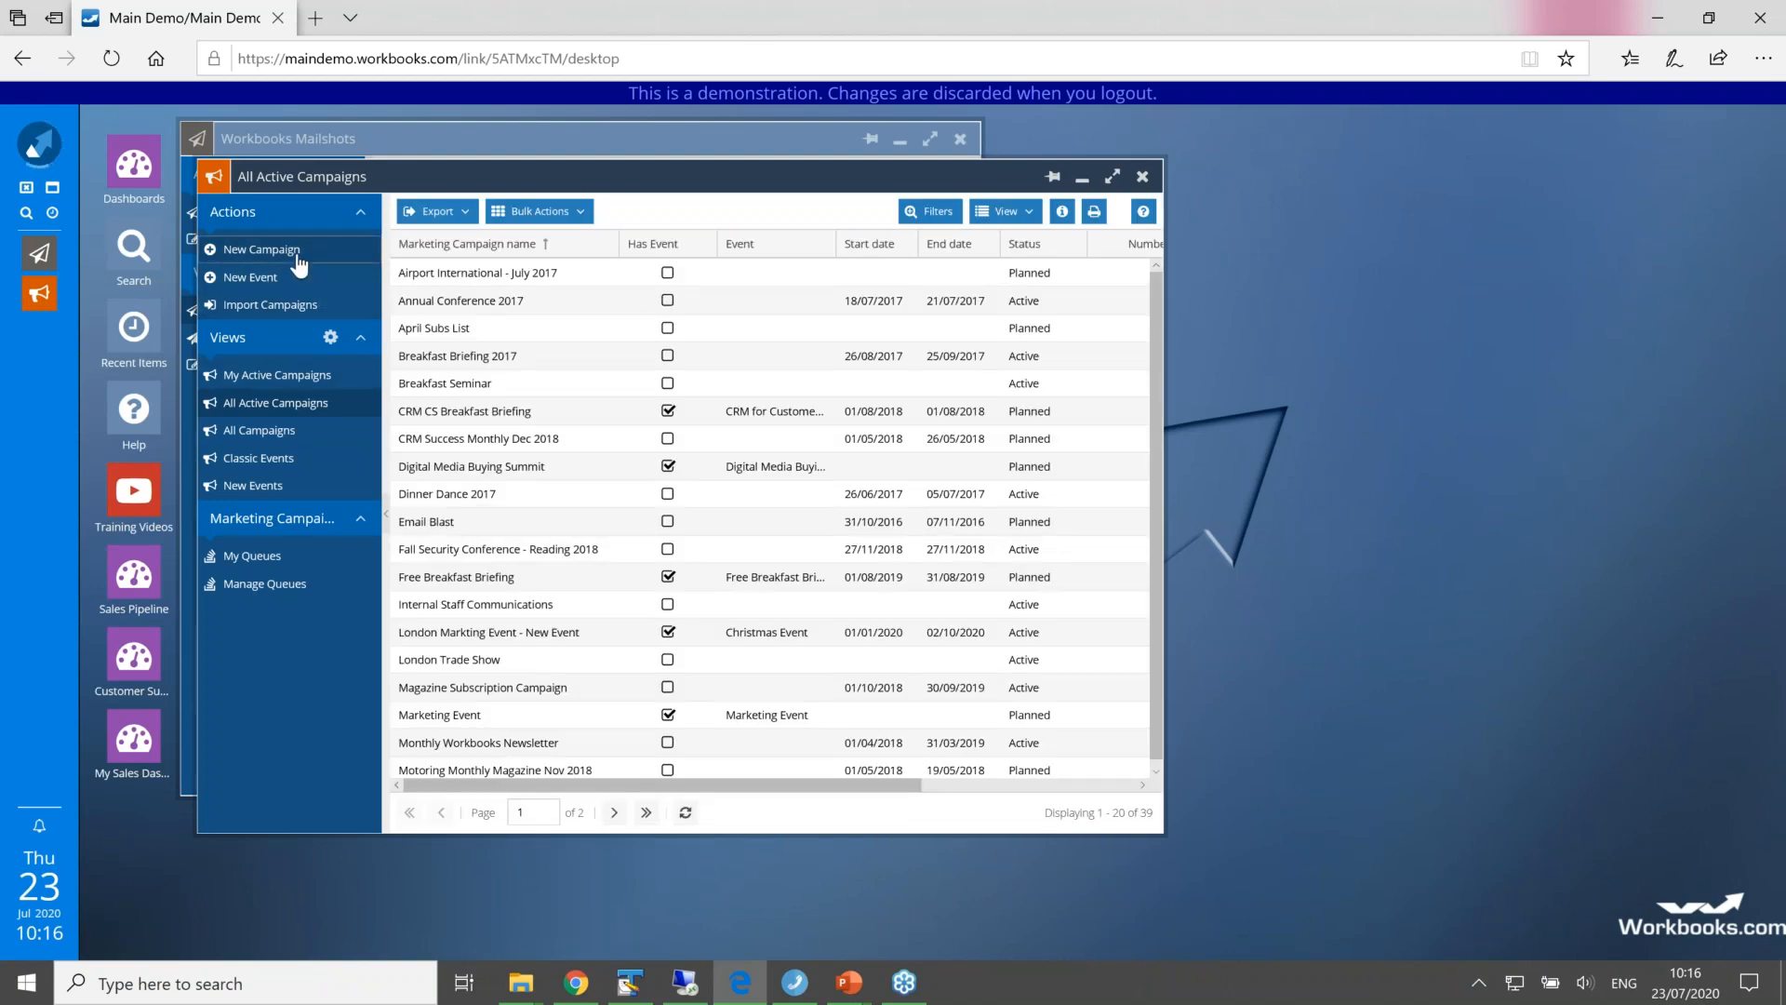
left_click(298, 265)
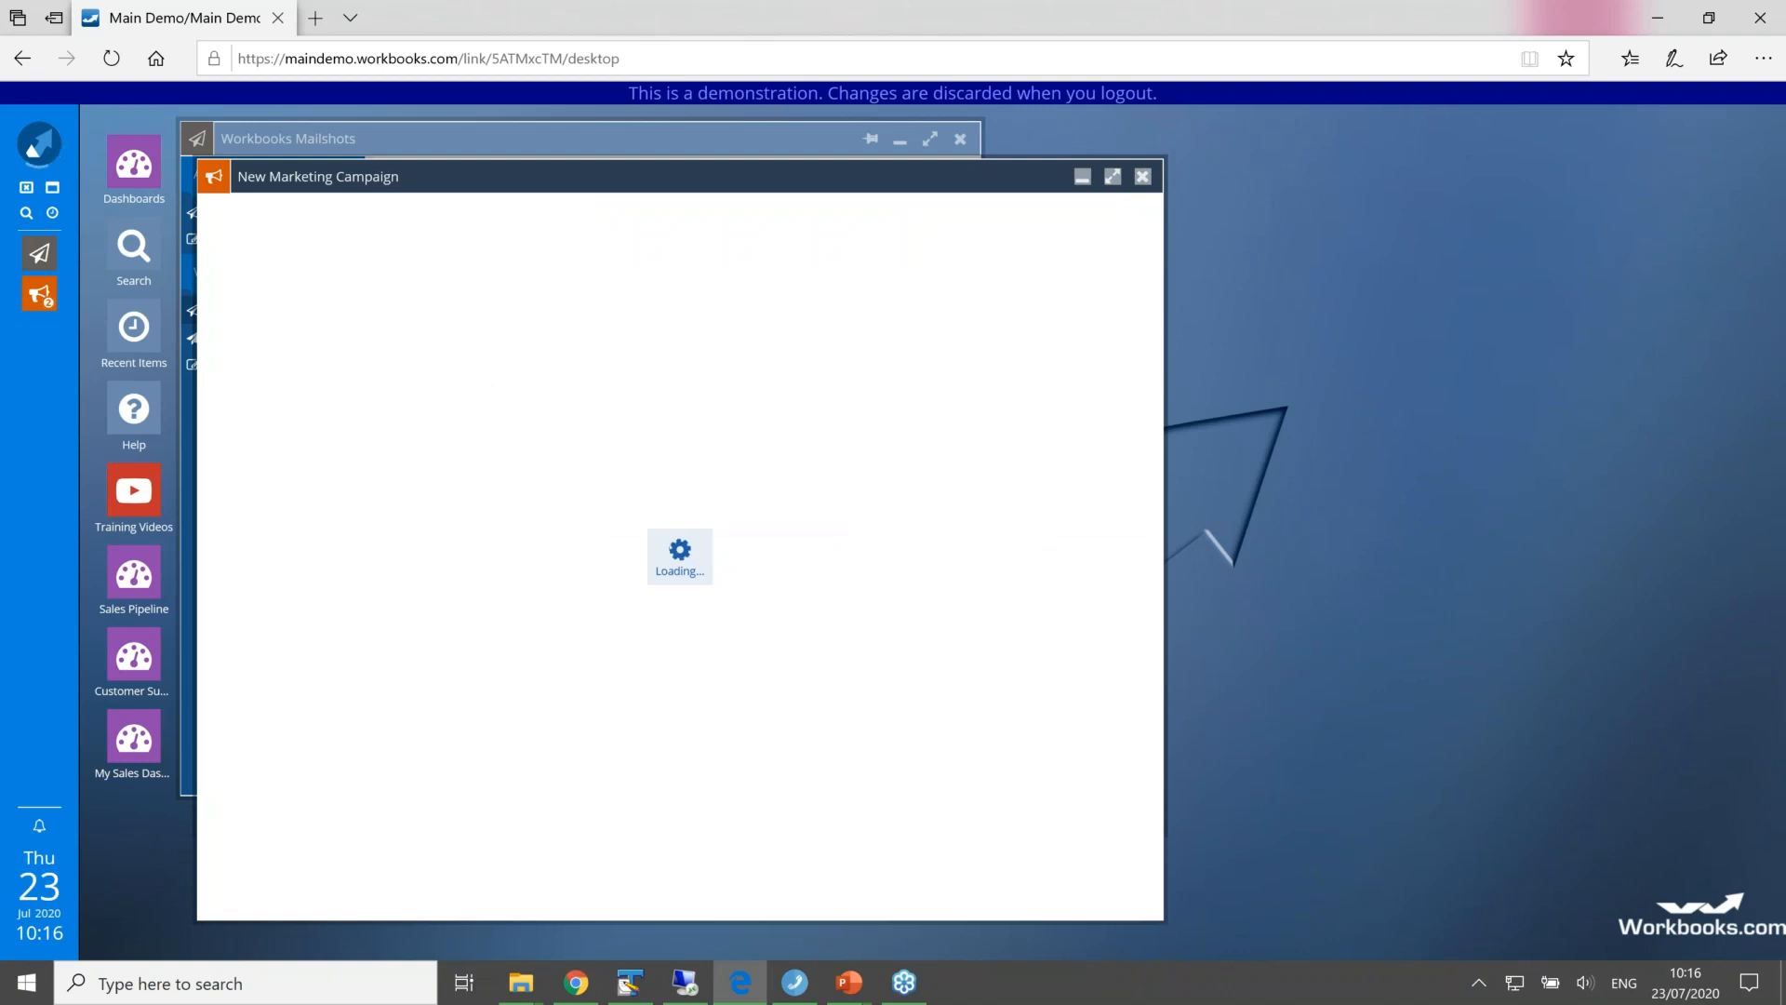
type("News letter ")
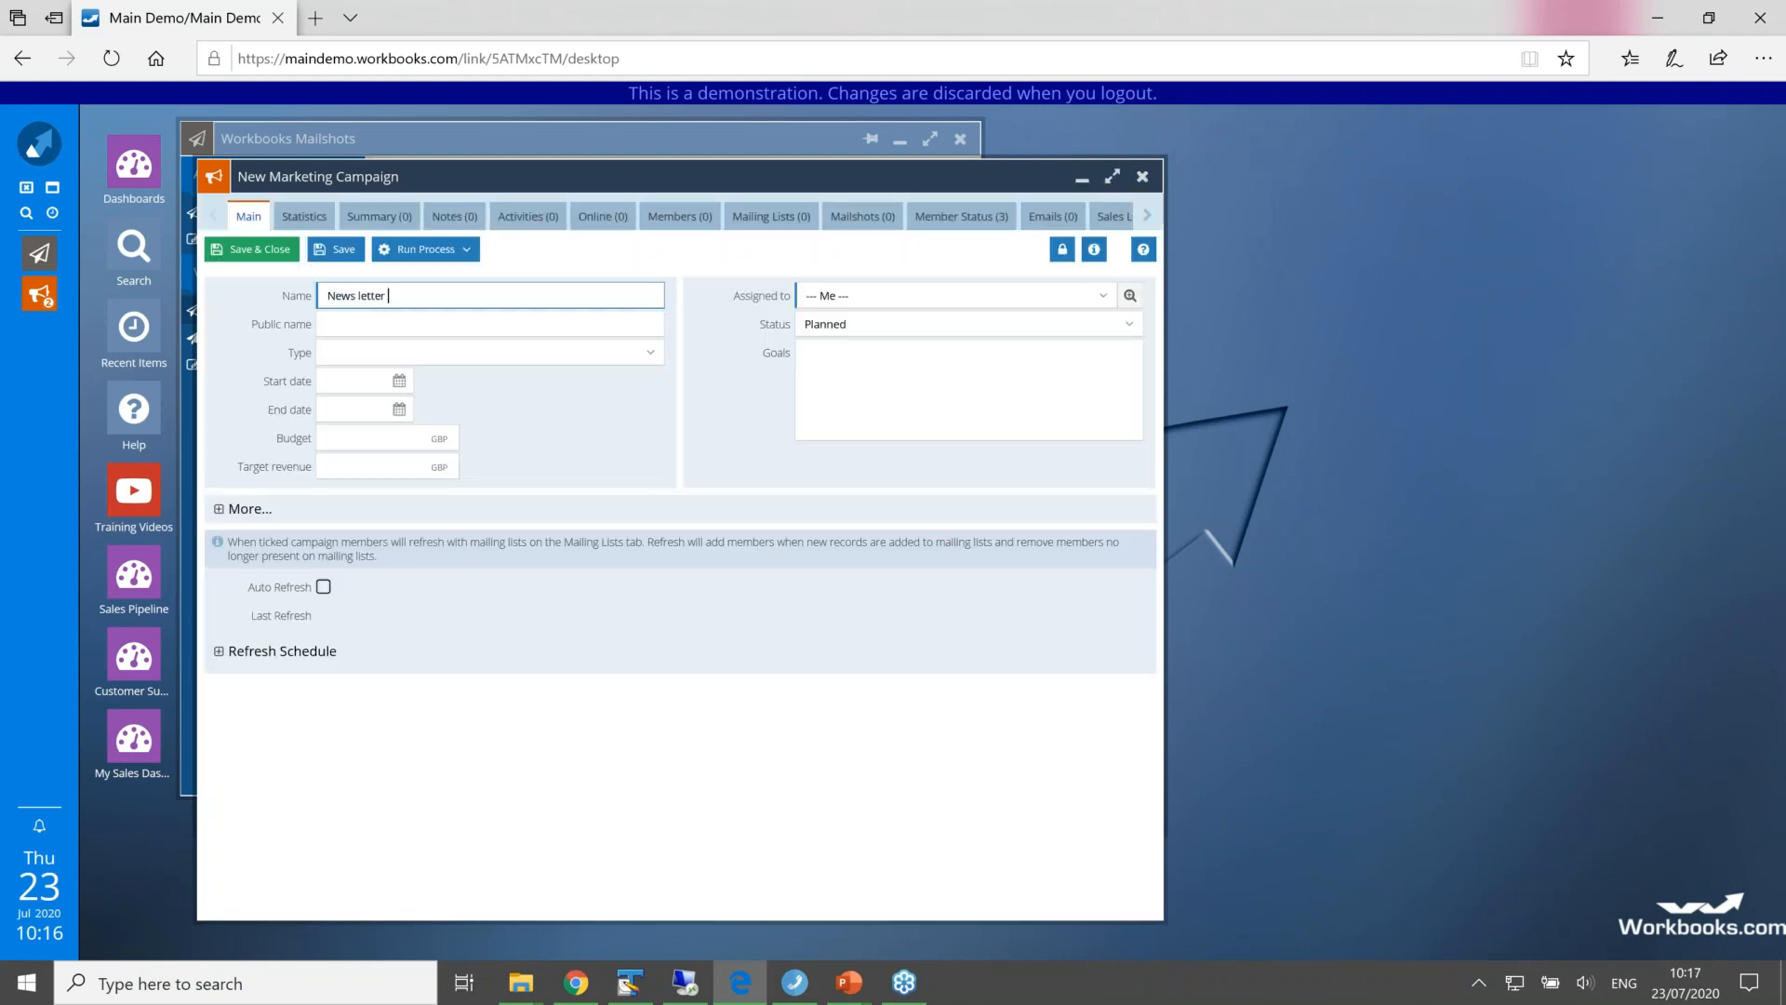
type("this year")
left_click(335, 253)
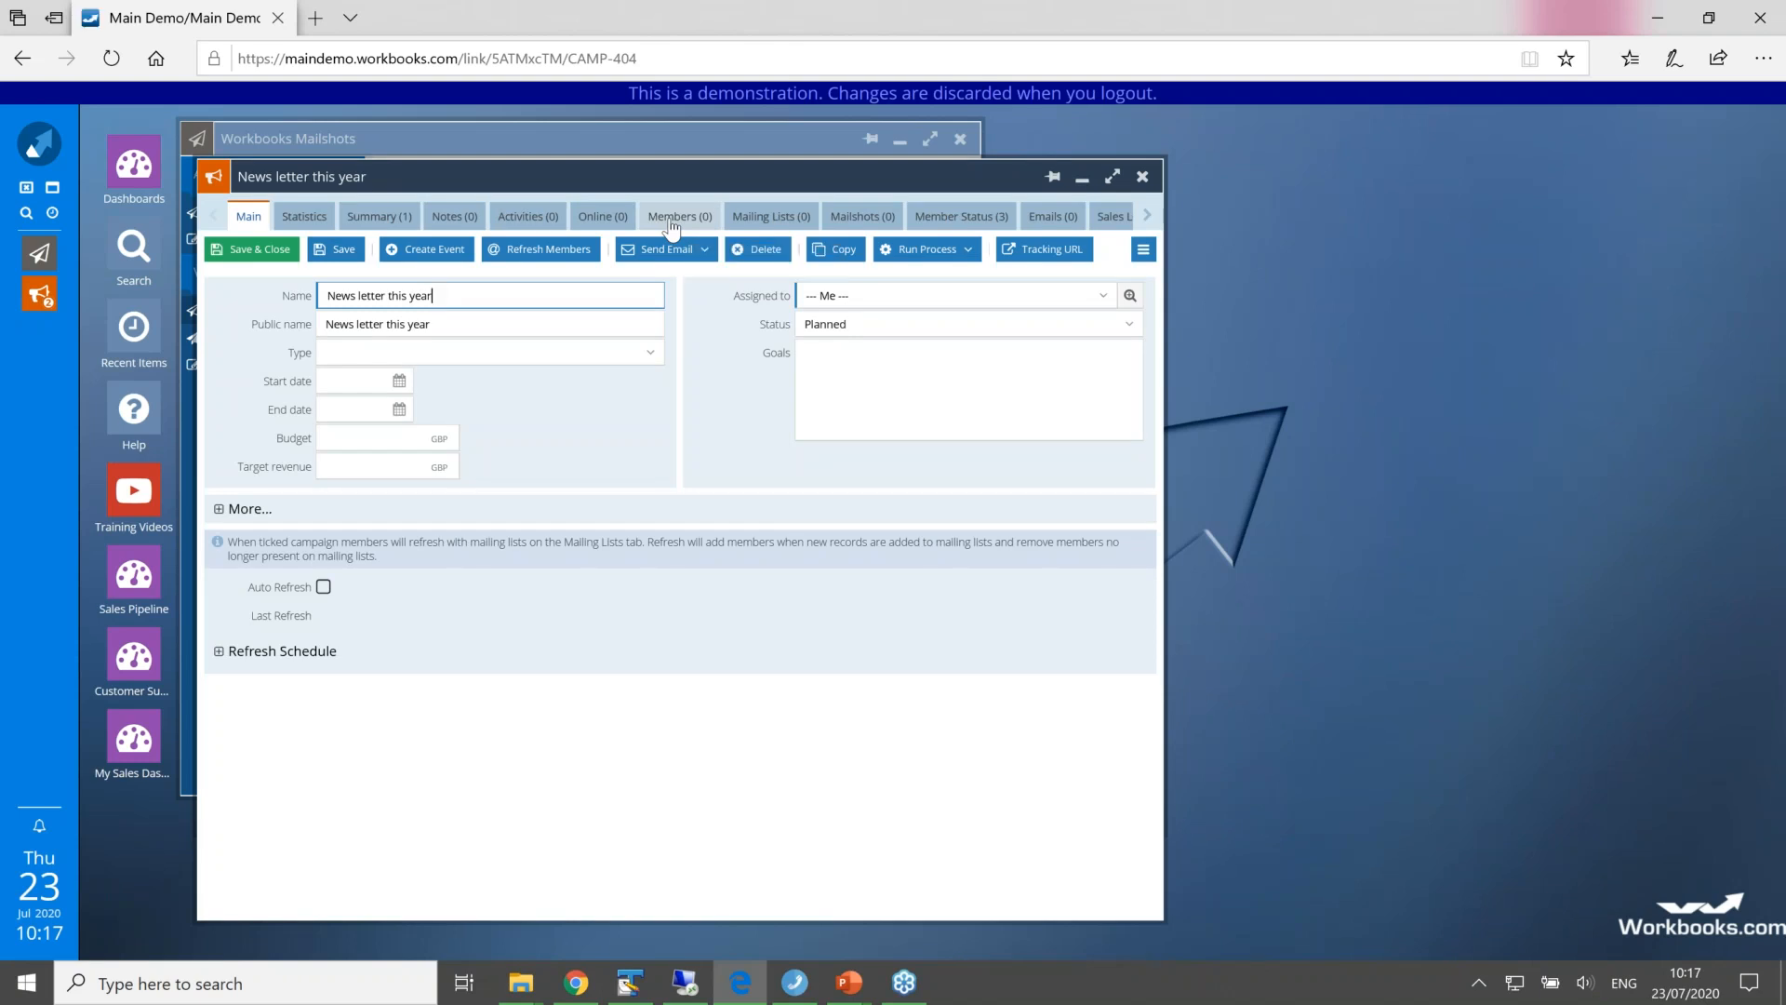
Step: Add the News Letters 2020 mailing list to the campaign with the new member status Interested, and dismiss the Auto Refresh notice
left_click(747, 222)
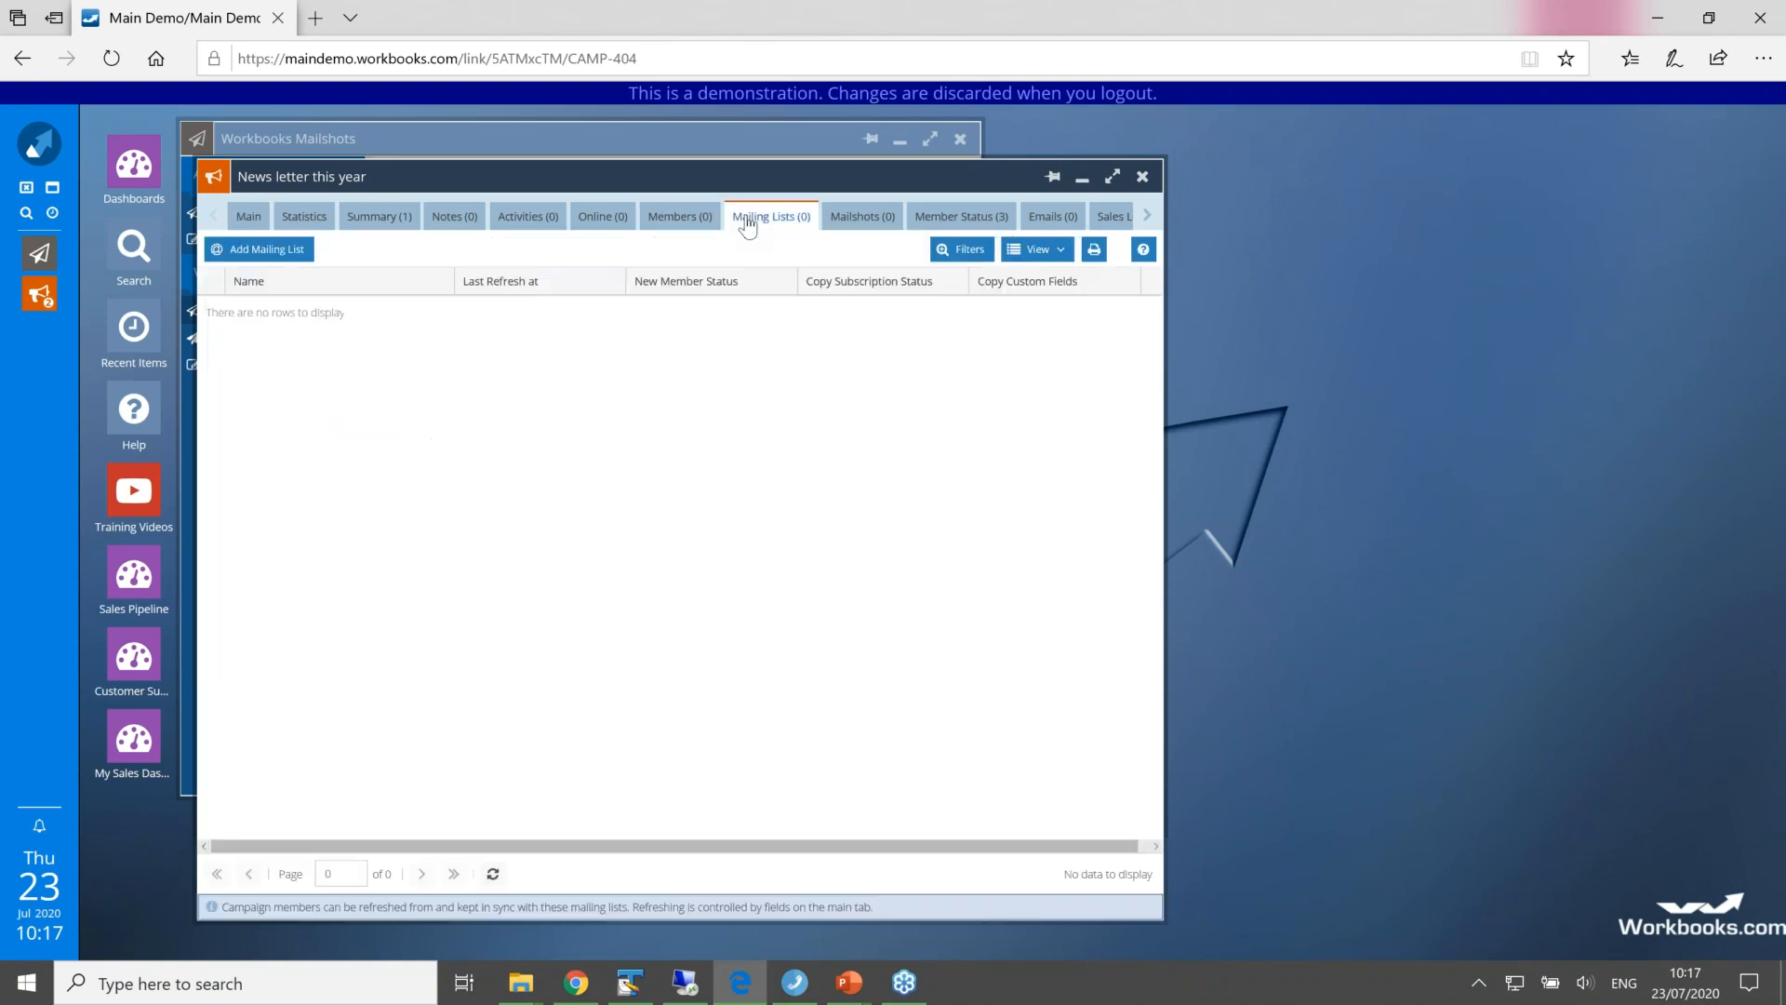
left_click(258, 249)
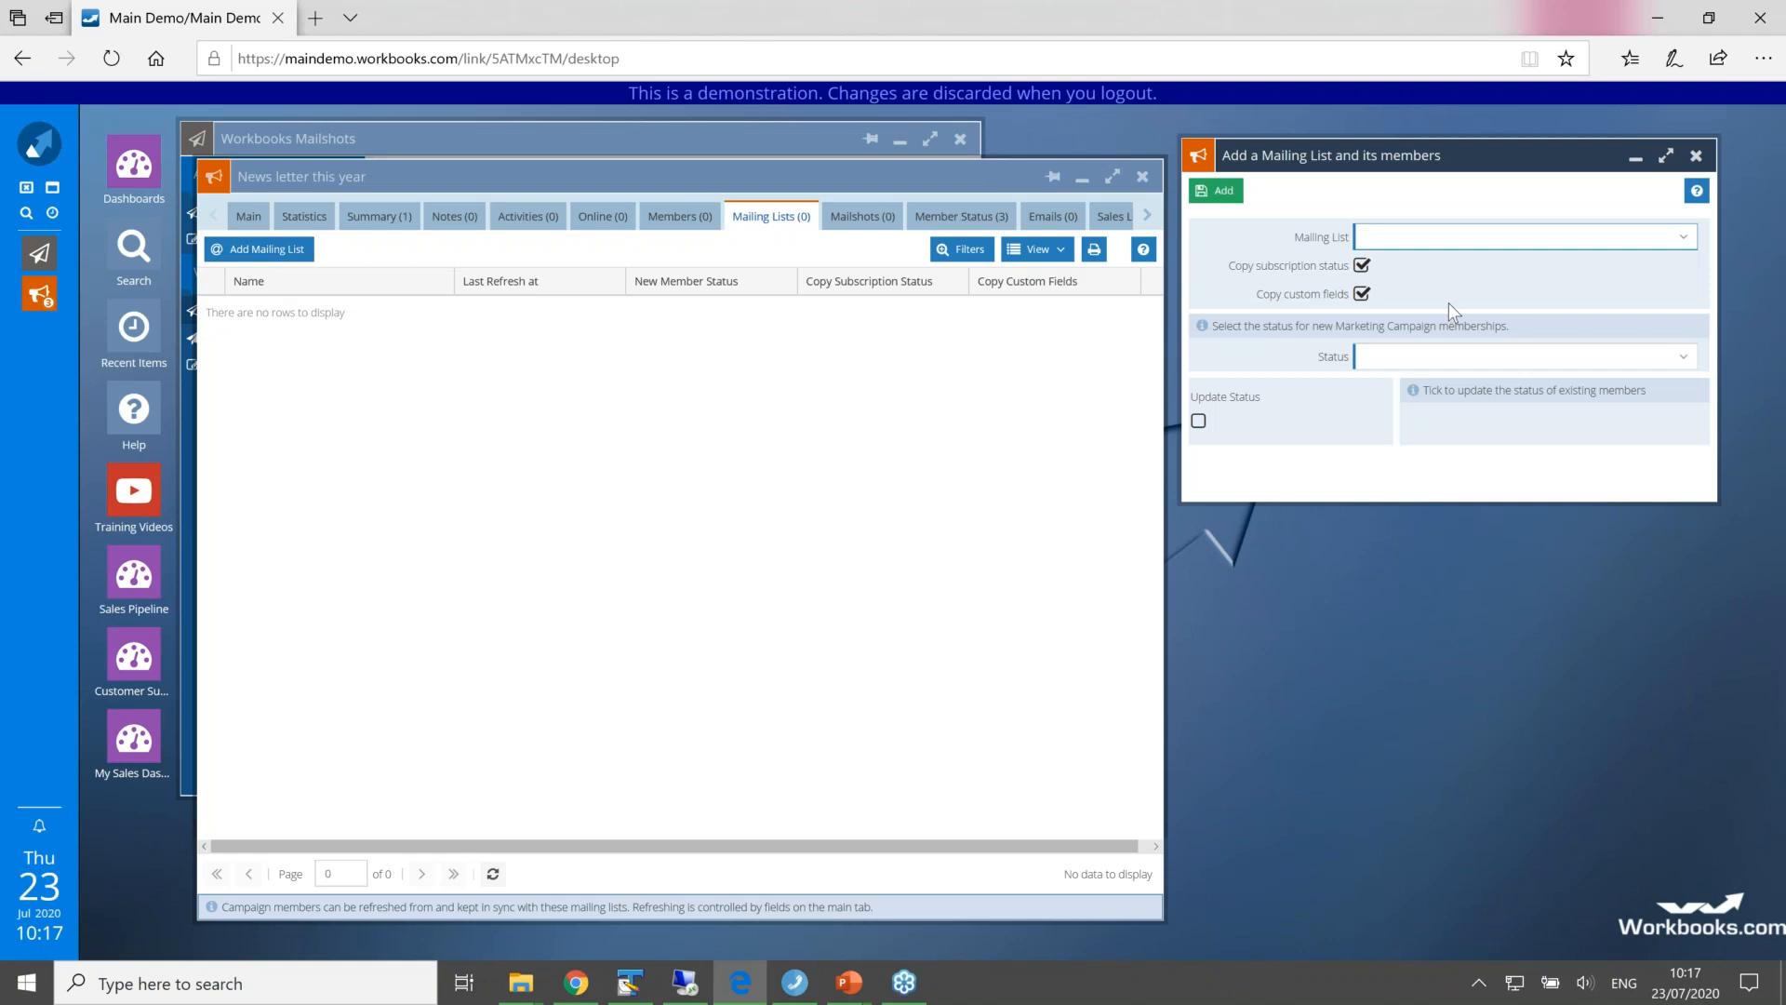
type("new")
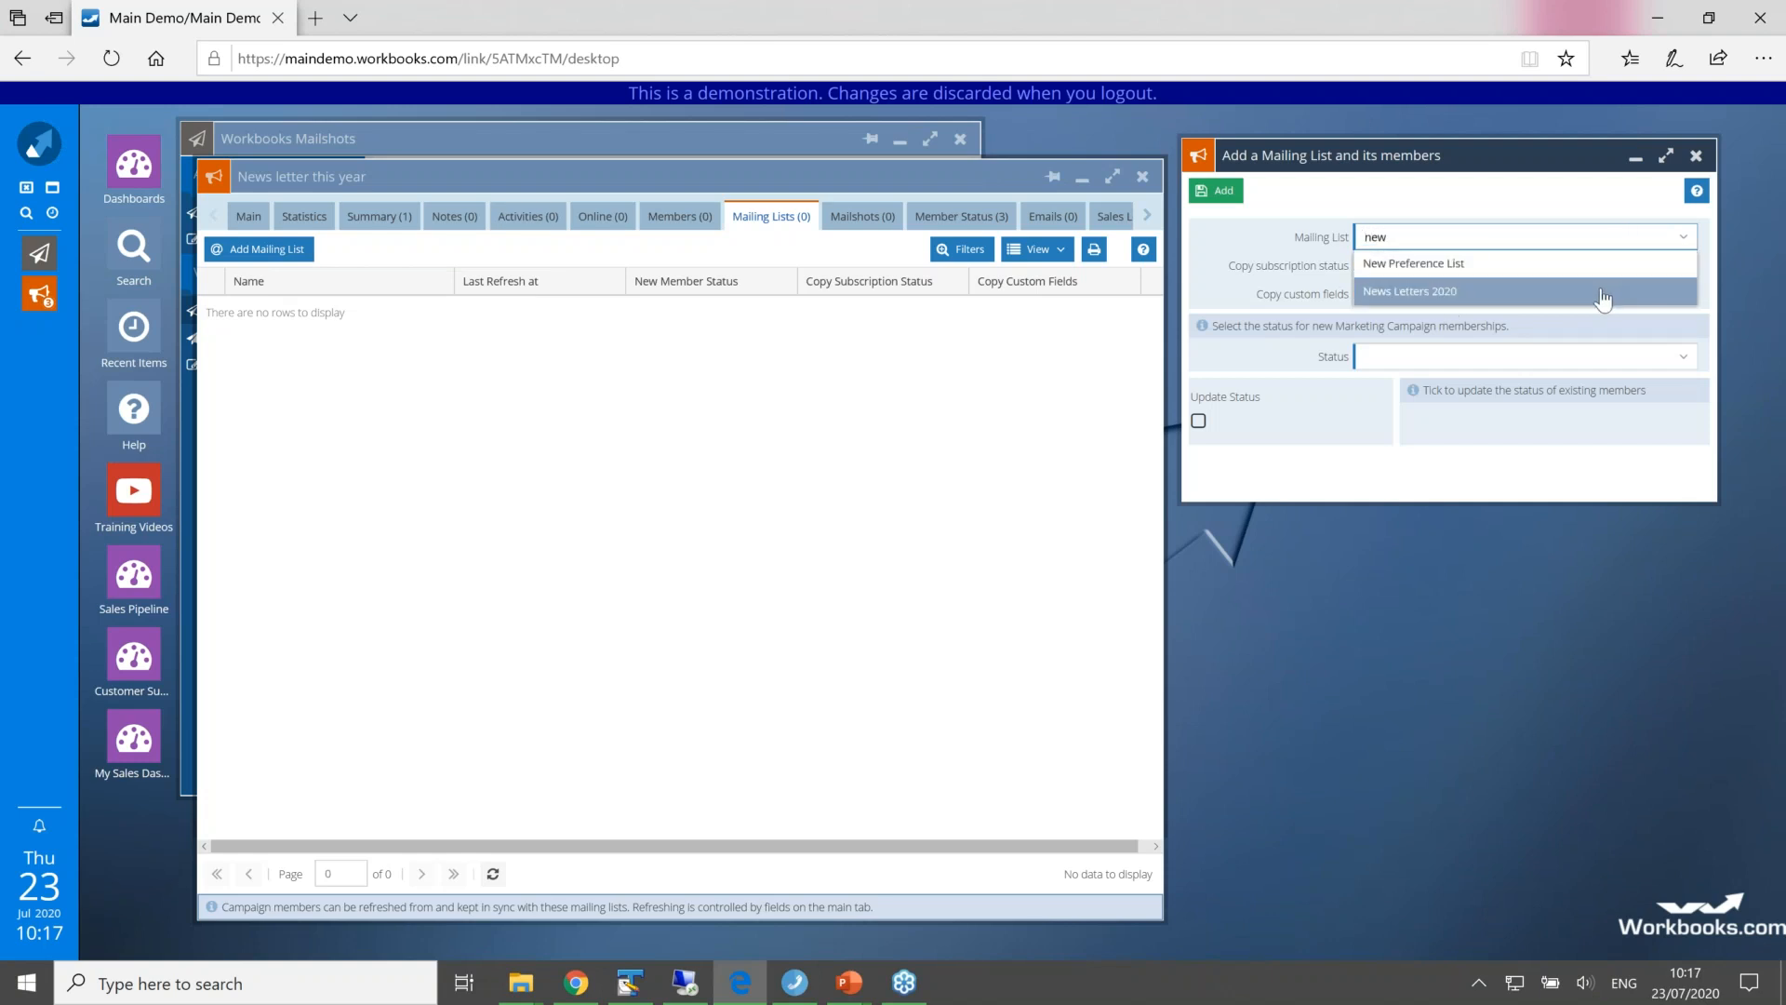
left_click(1602, 292)
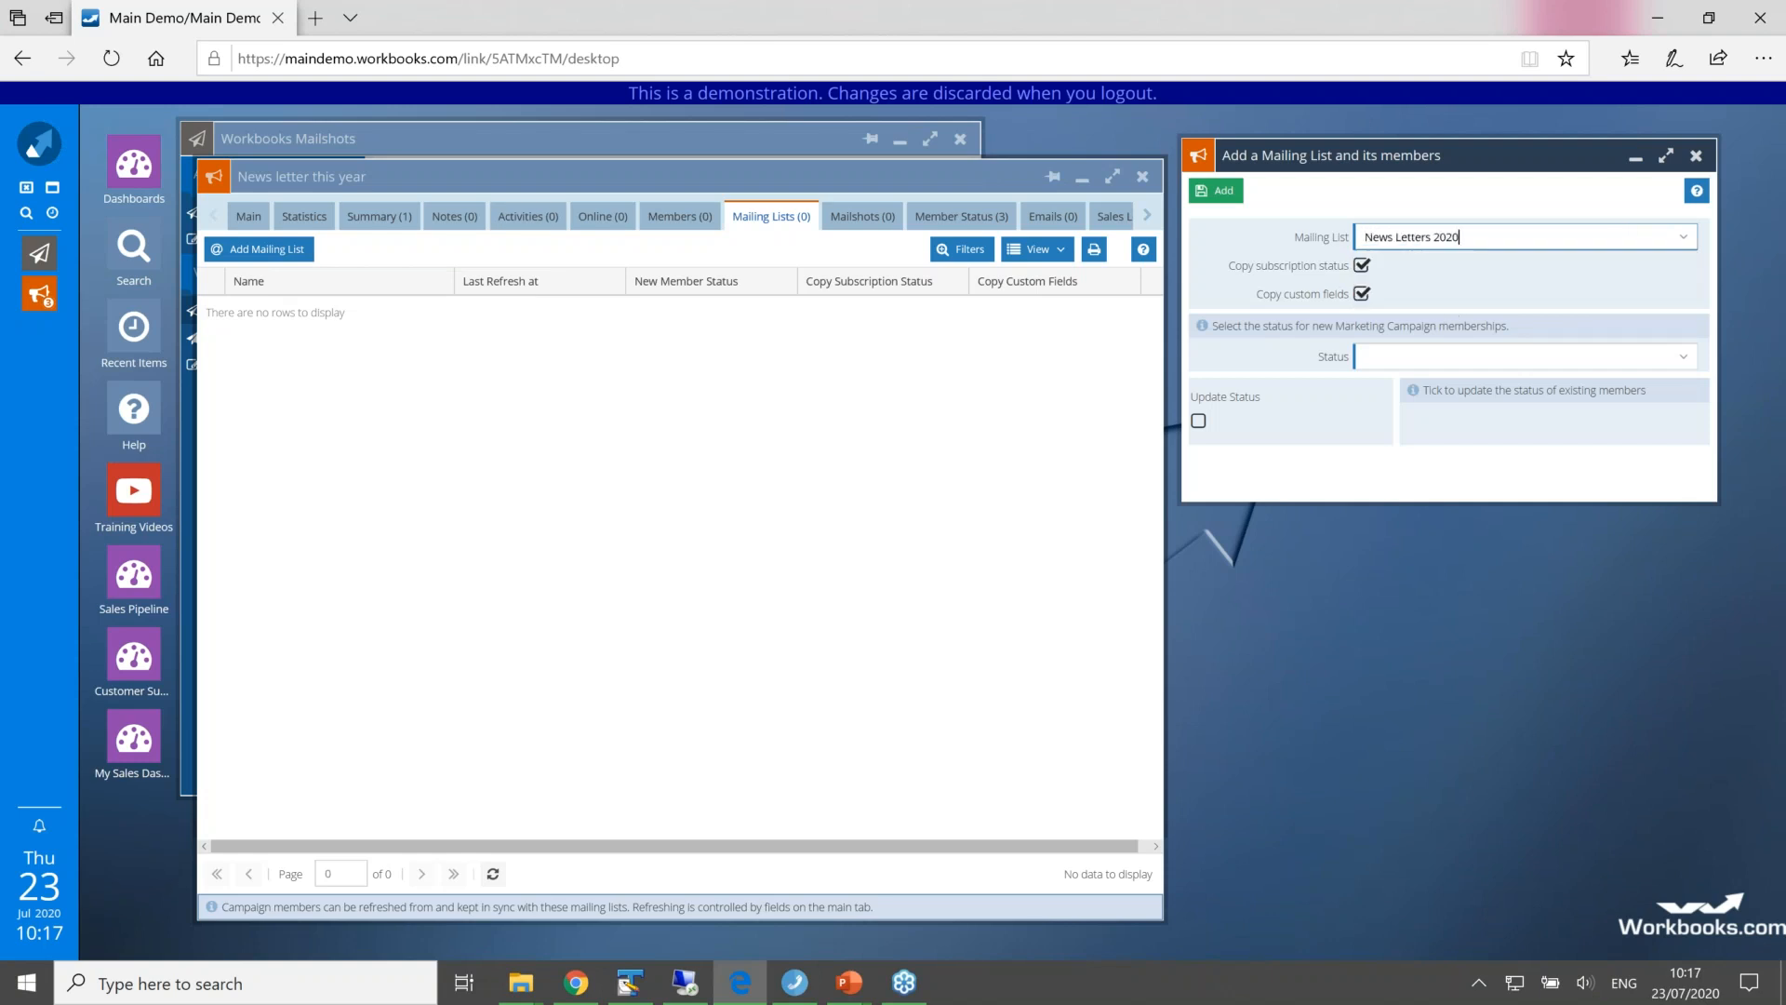
left_click(1683, 359)
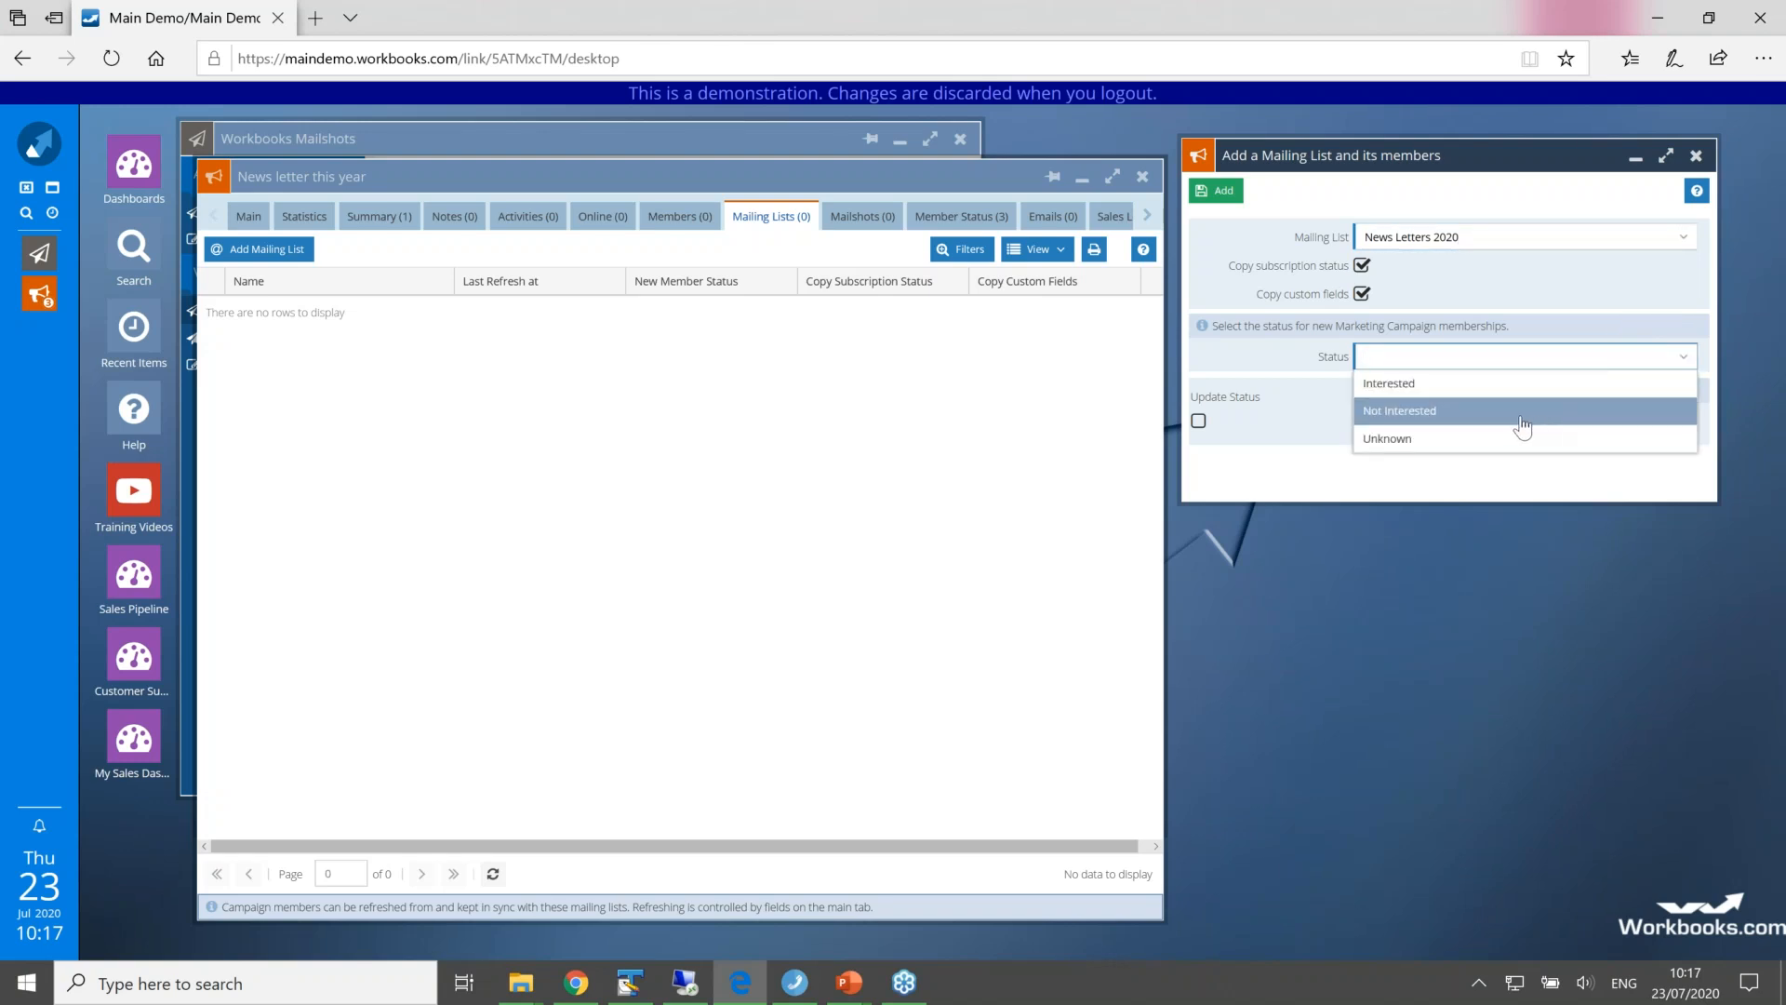
left_click(1478, 392)
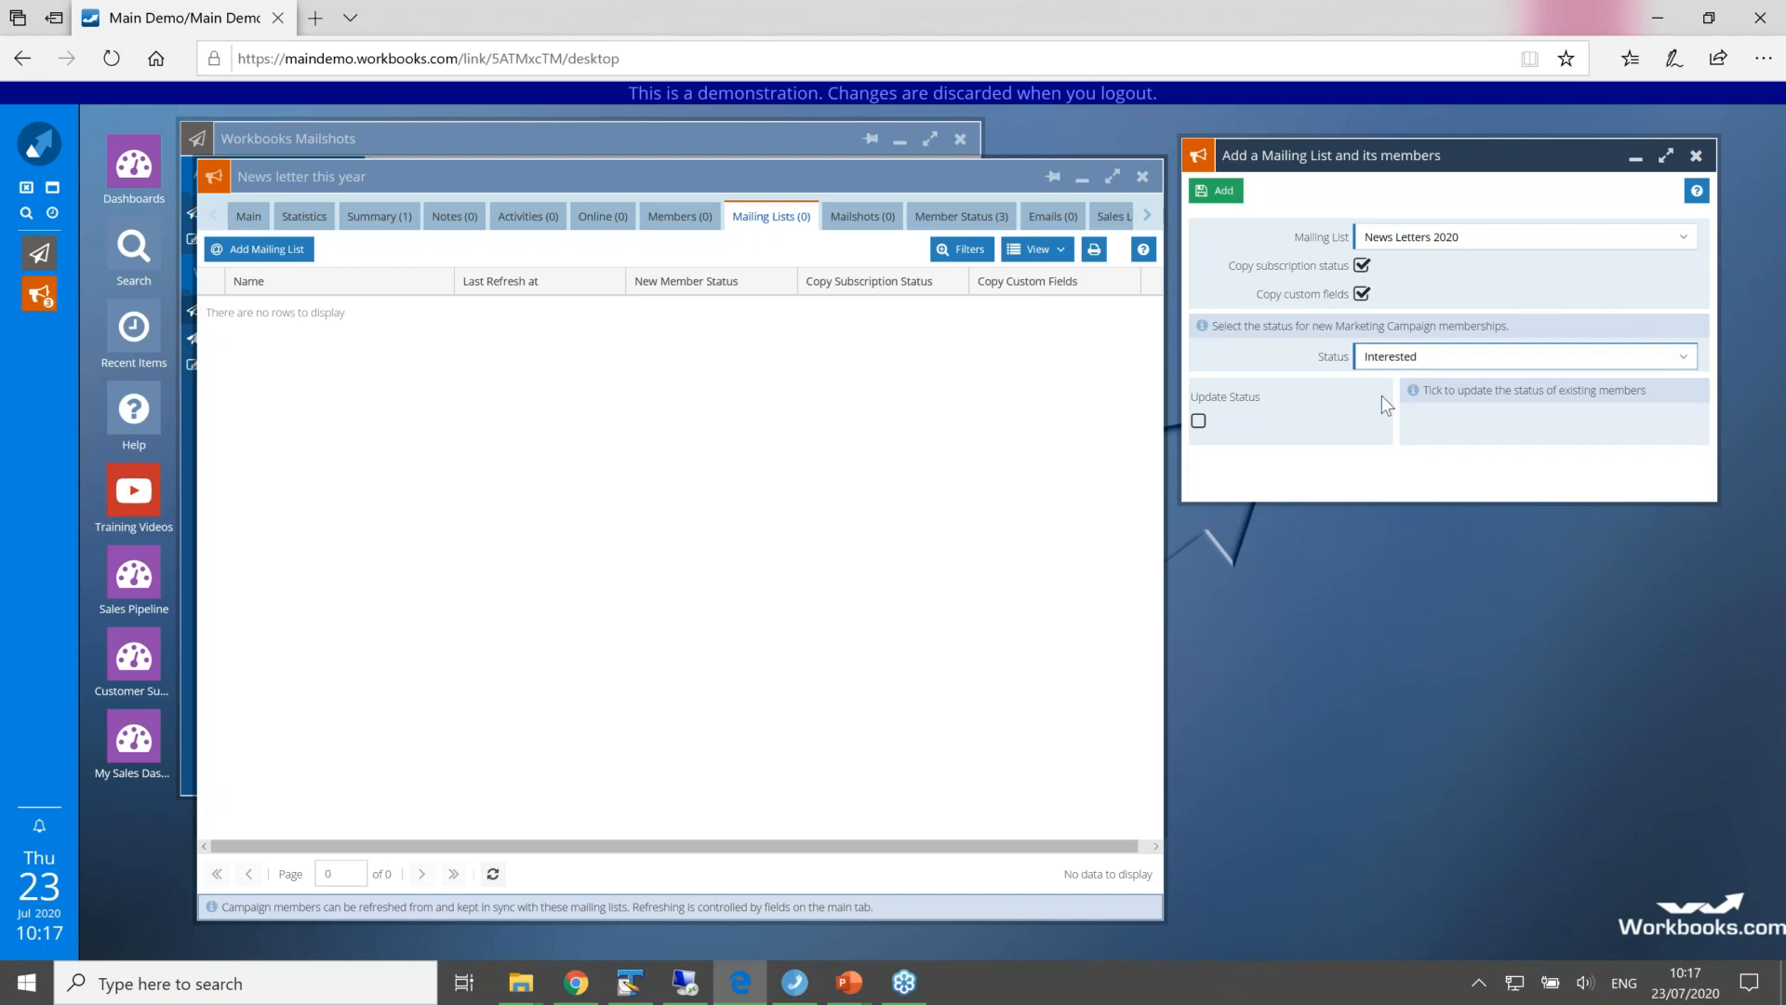
left_click(1219, 192)
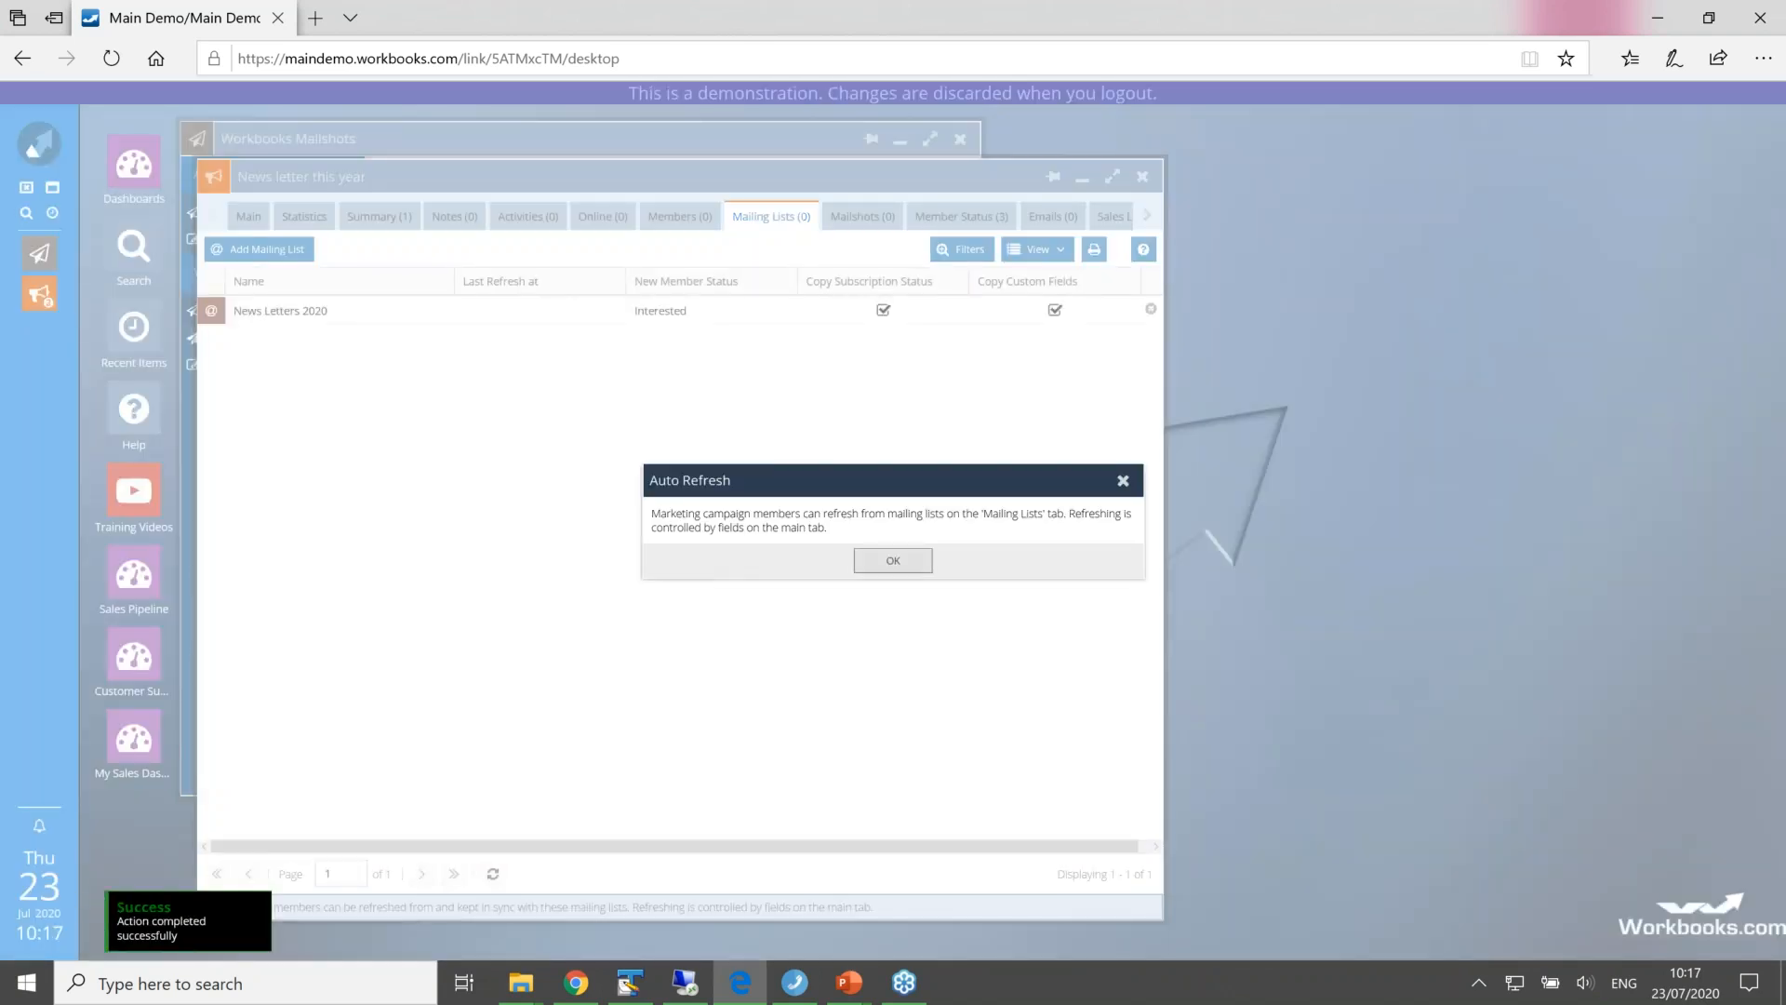
right_click(872, 550)
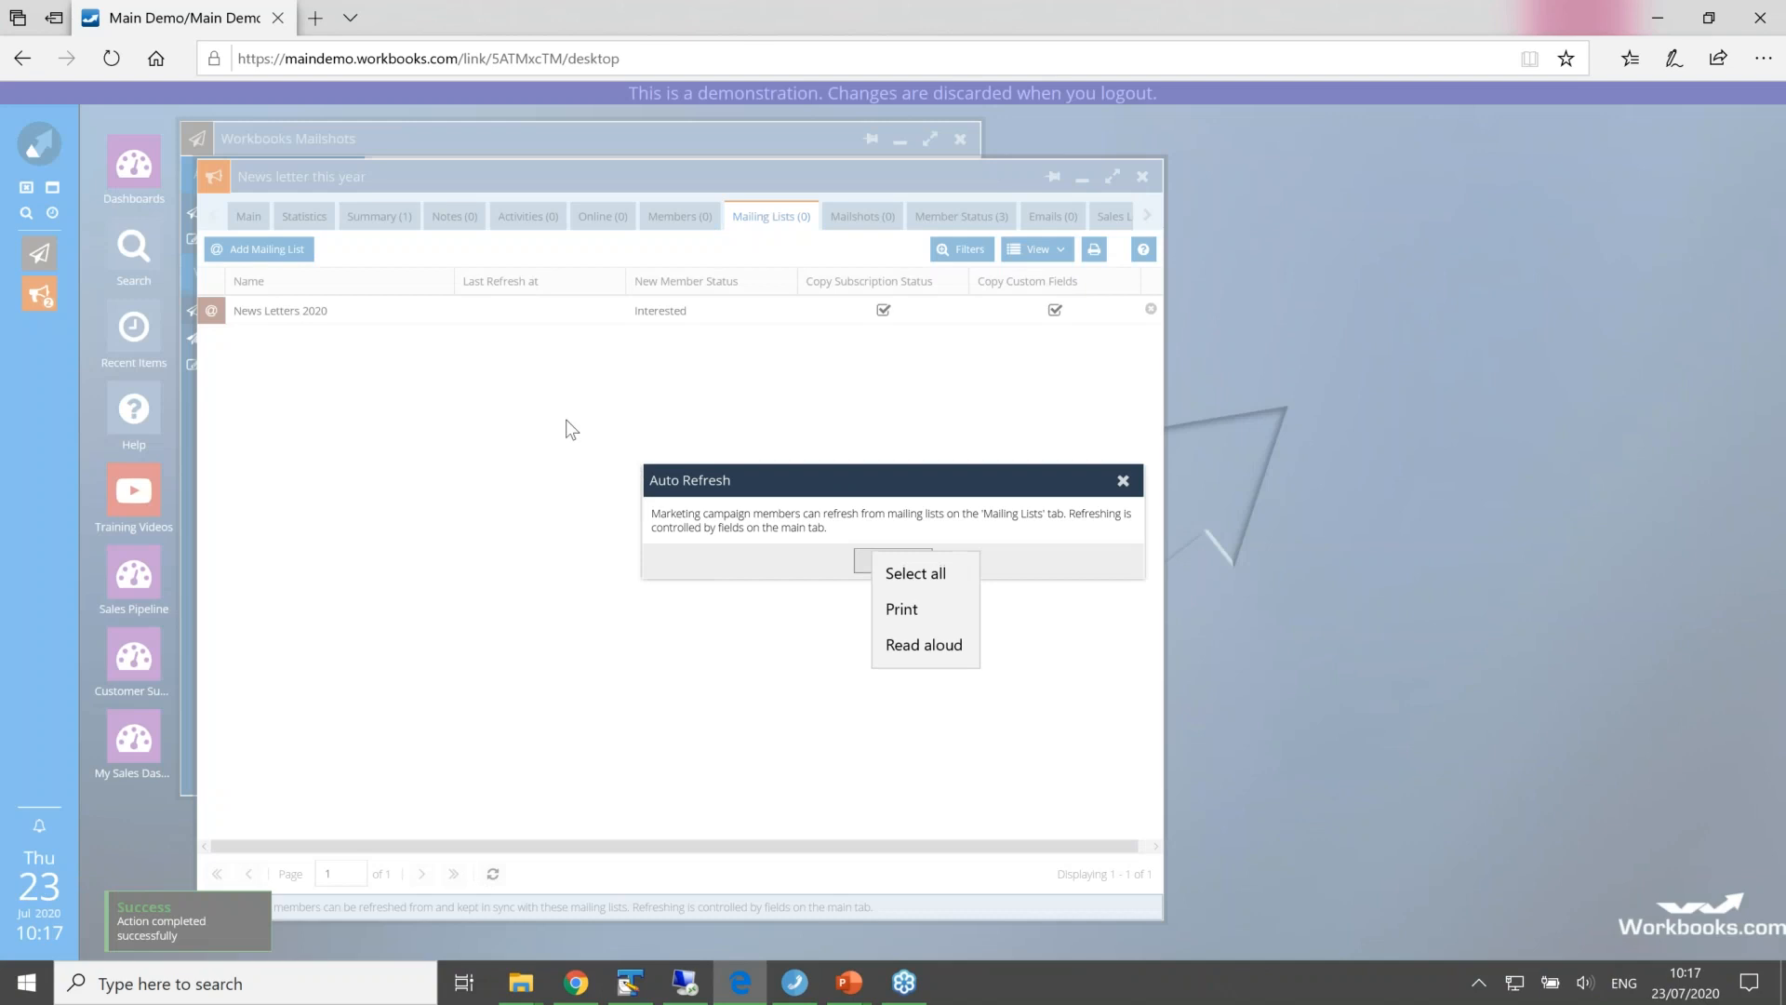
left_click(865, 571)
left_click(869, 569)
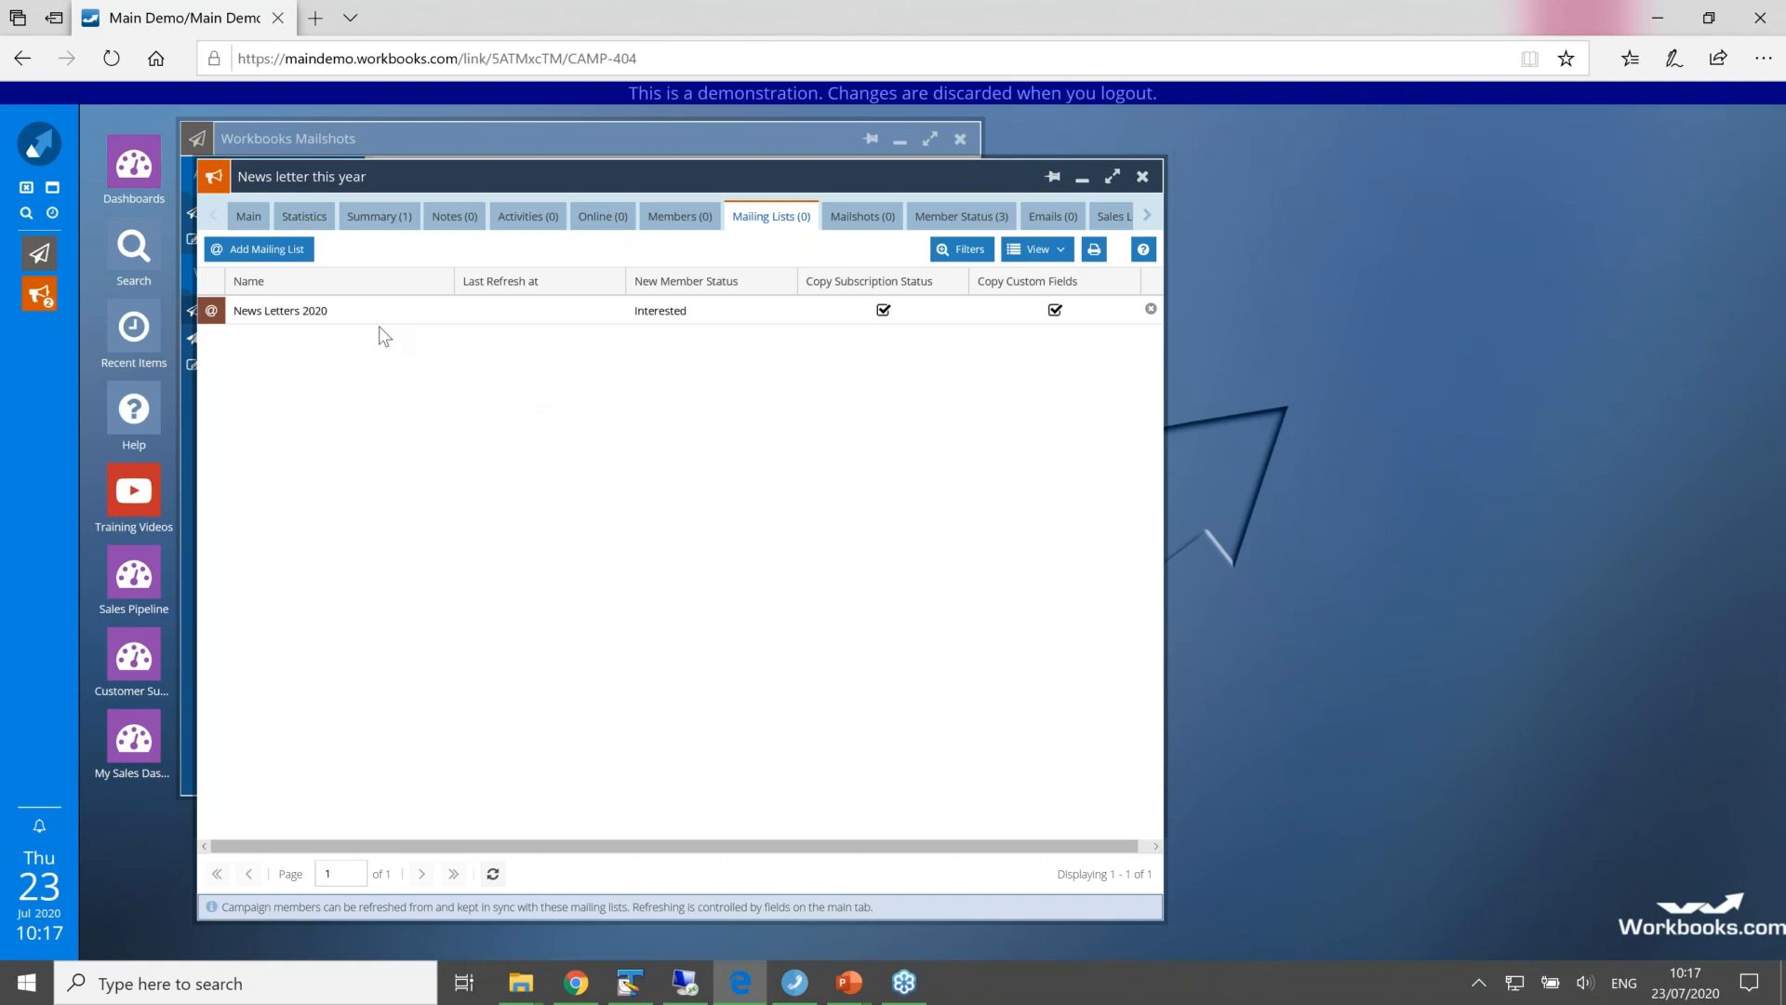
Step: Save the campaign from its main form and view its members
left_click(247, 217)
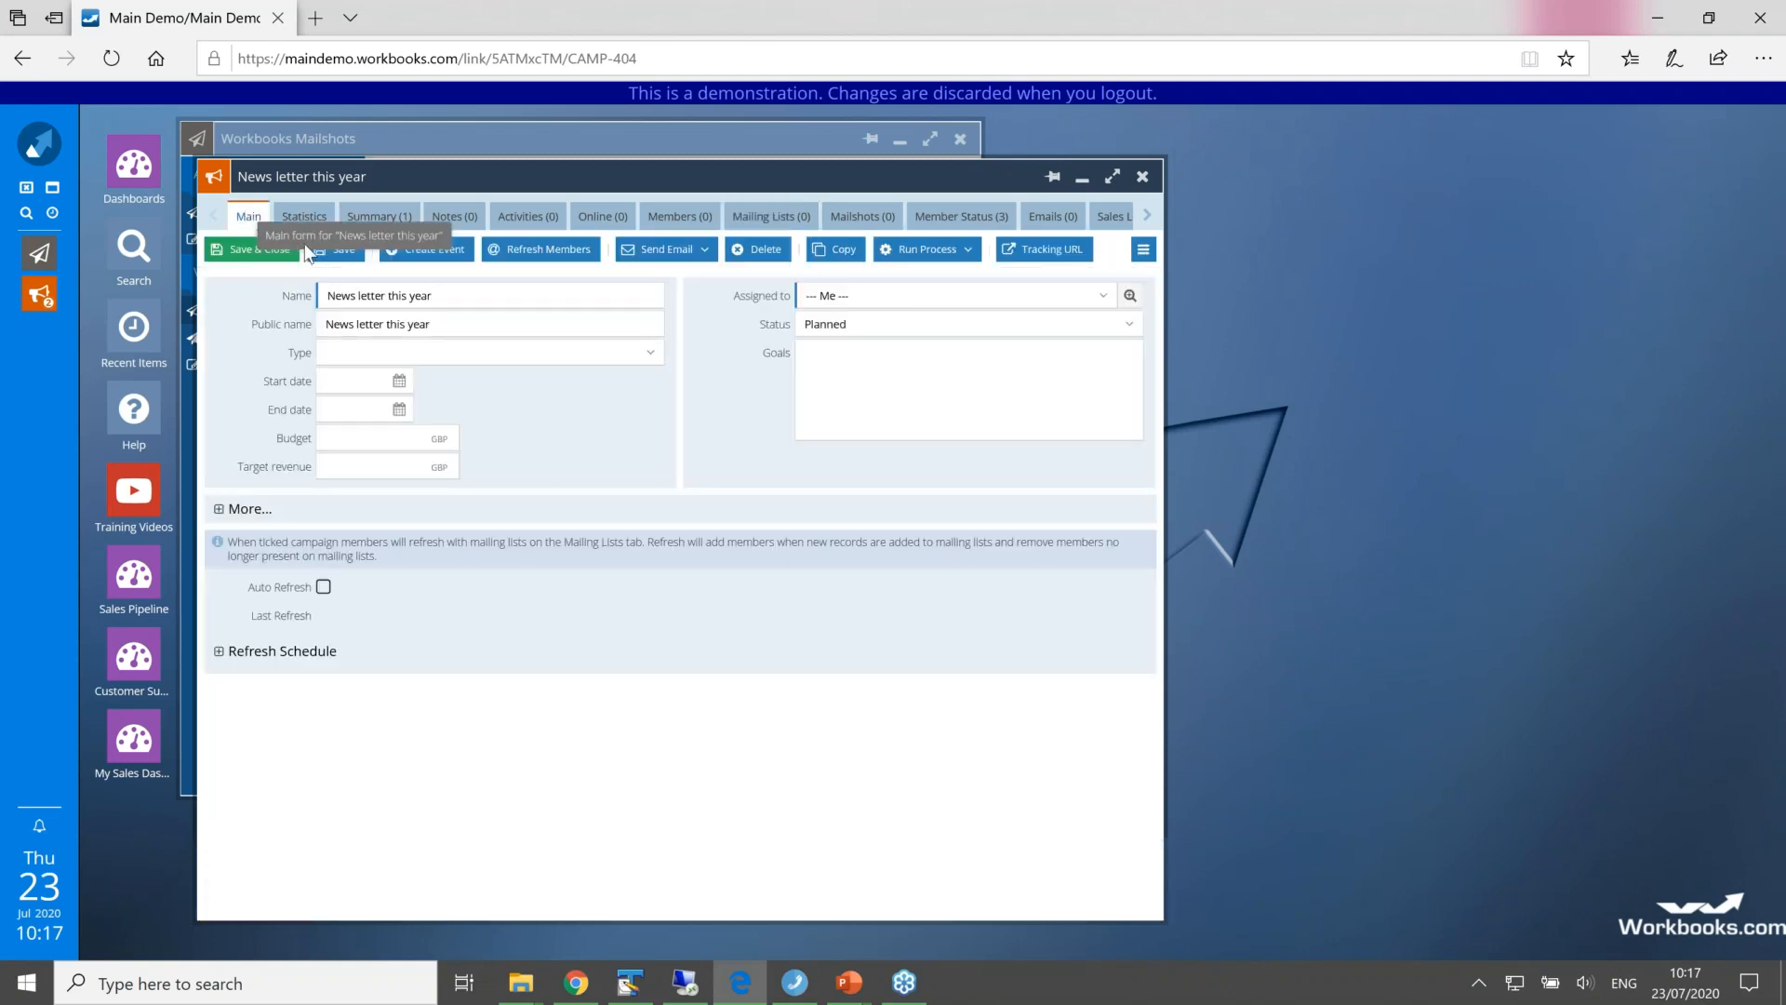
left_click(341, 254)
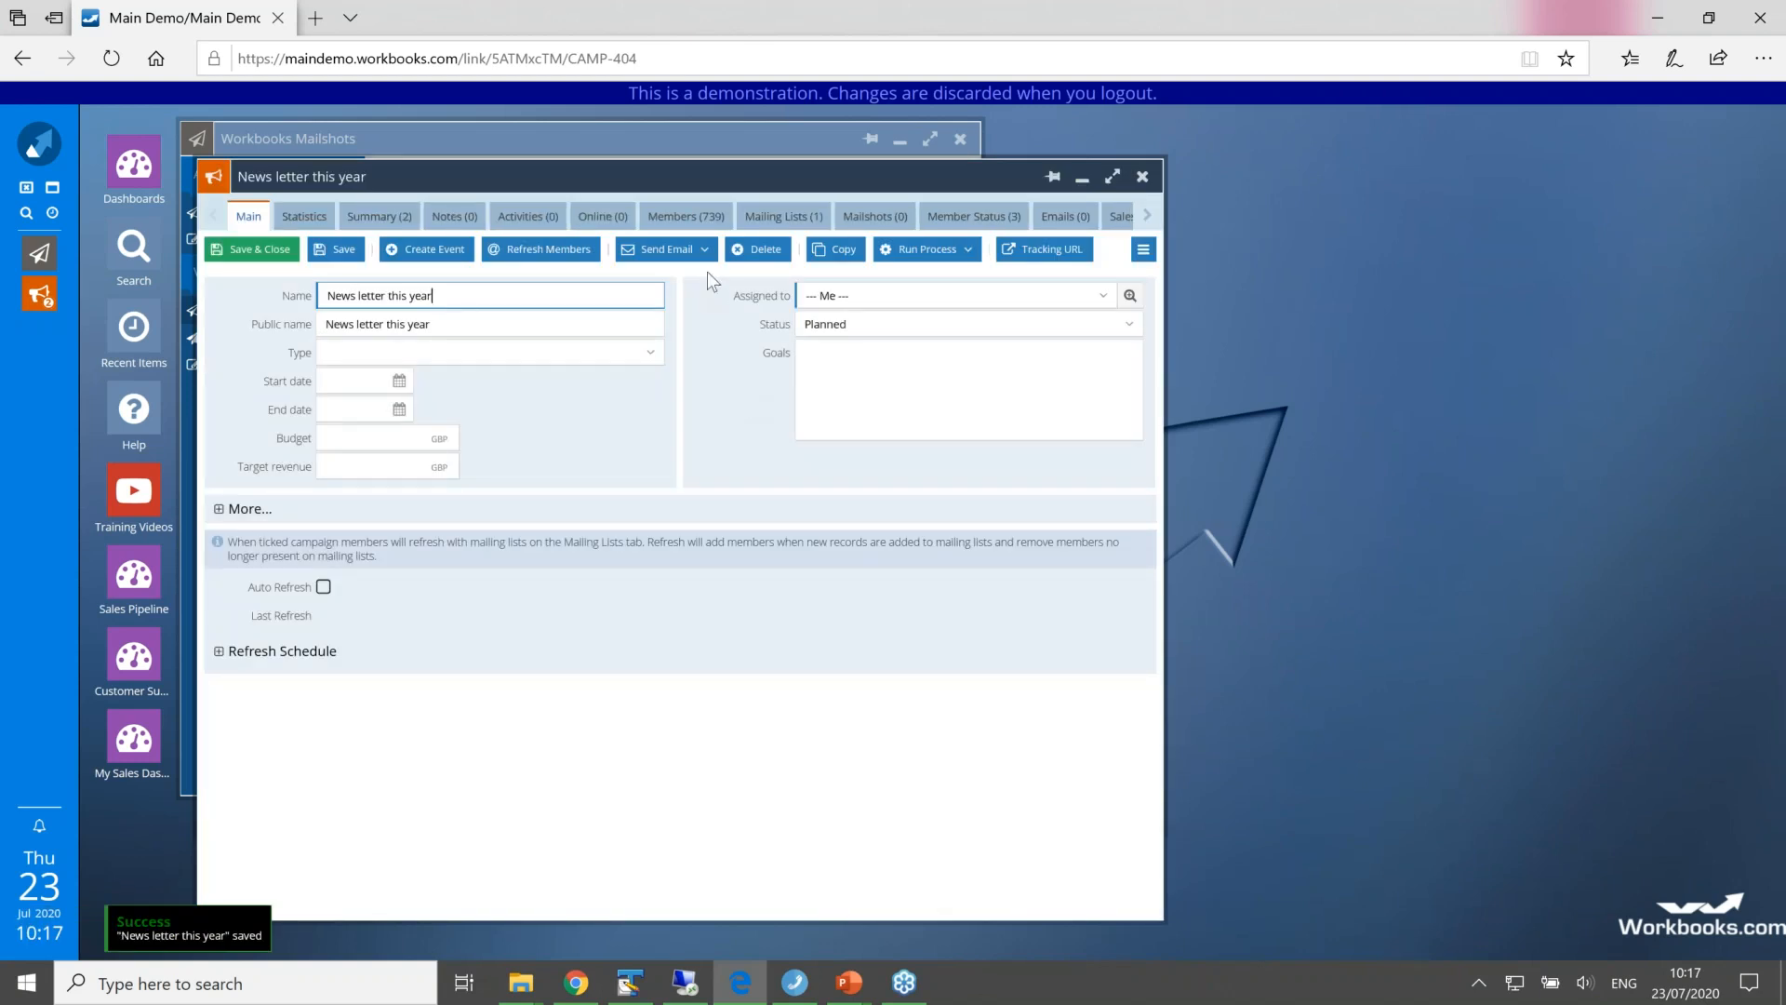
left_click(695, 224)
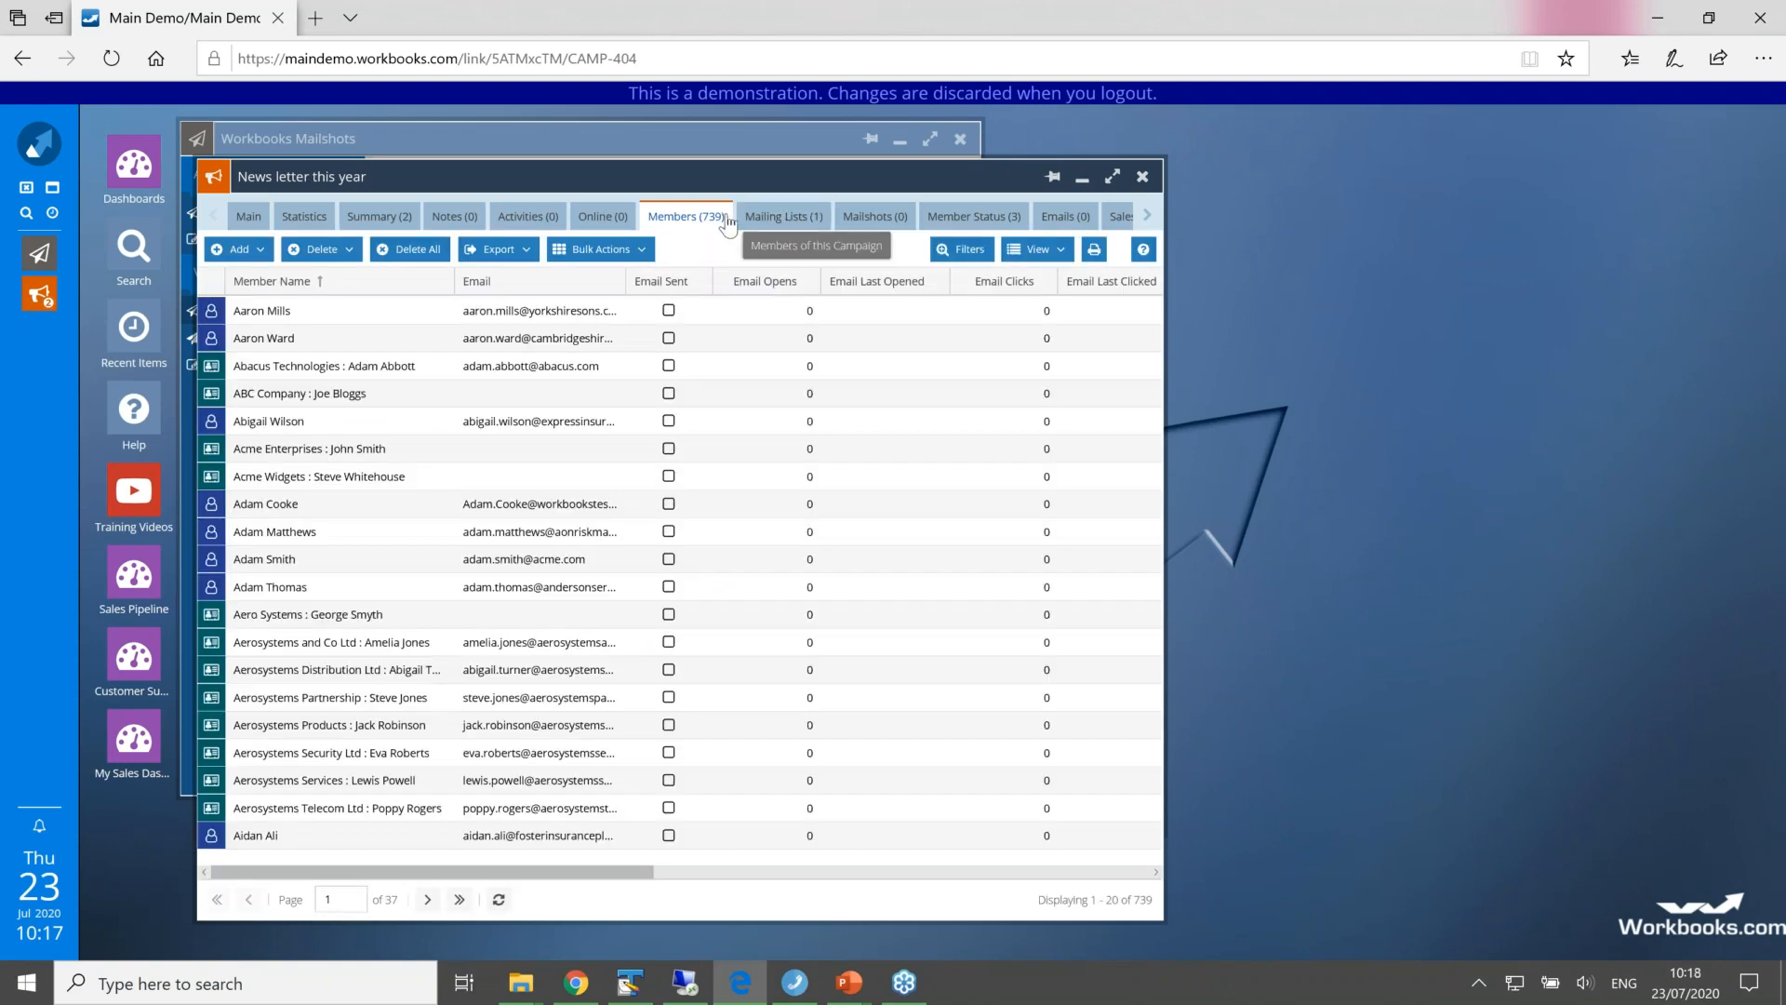
Step: Close the All Active Campaigns and Workbooks Mailshots windows and return to the main form of the "News letter this year" campaign
left_click_drag(812, 184, 1185, 184)
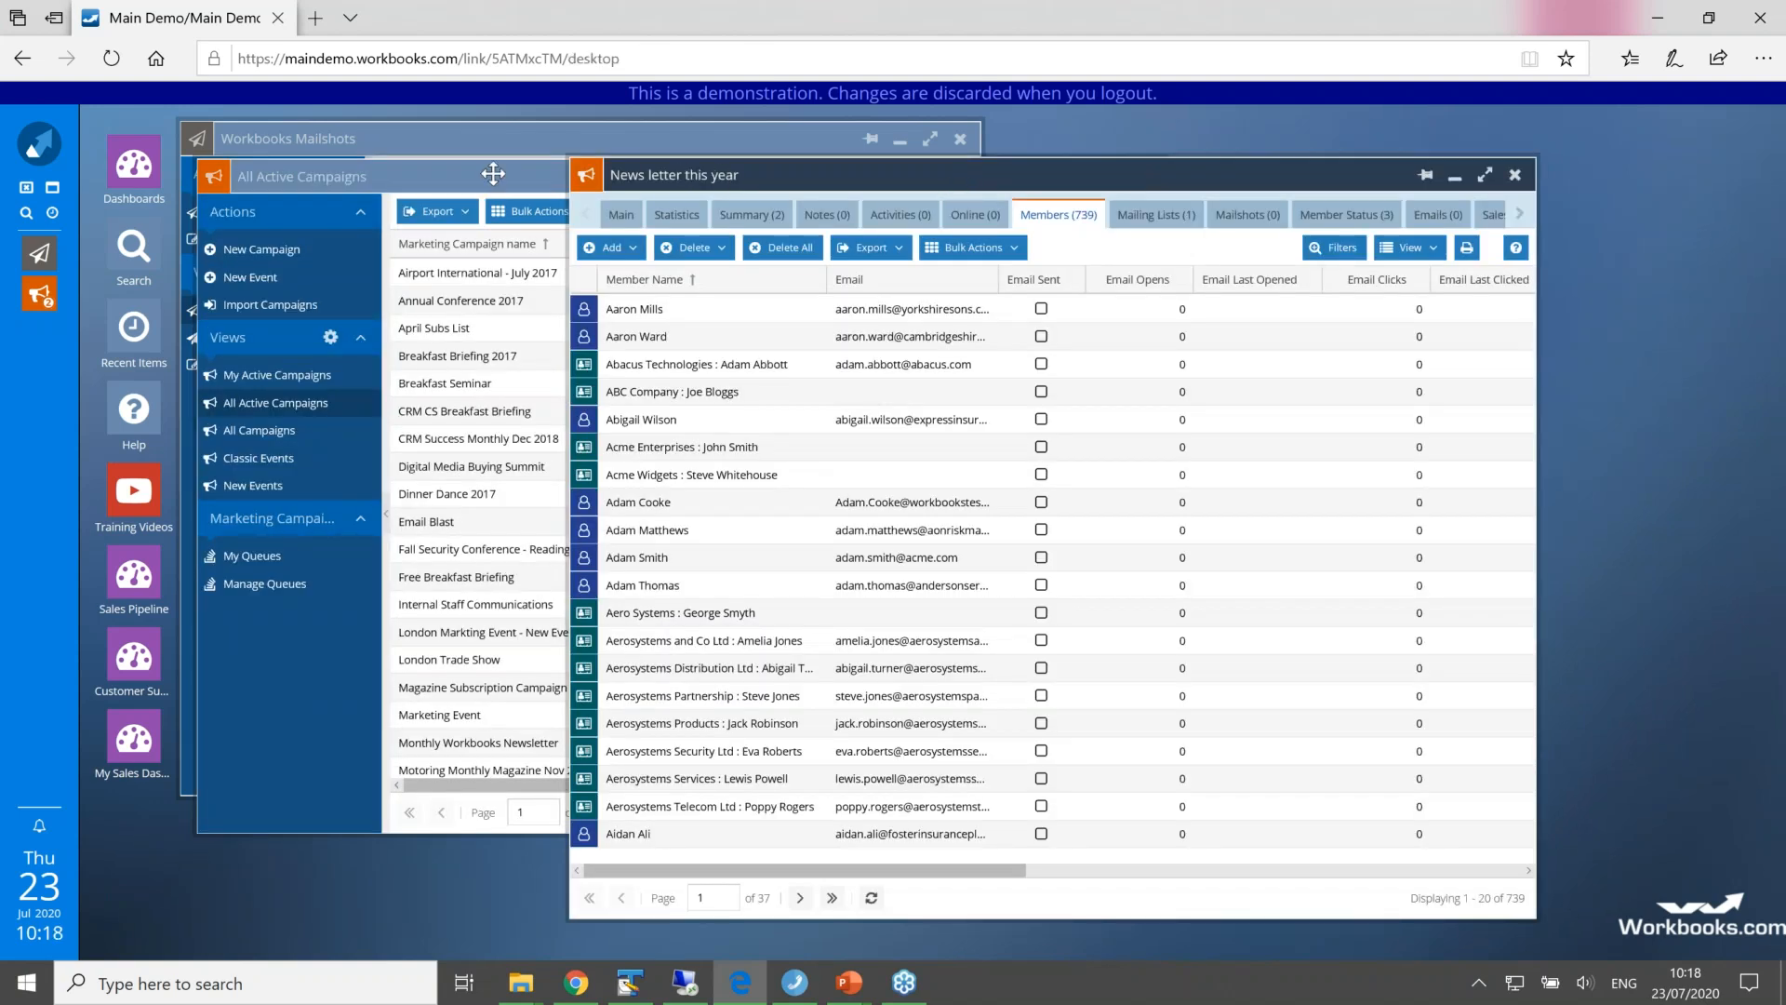
left_click(493, 173)
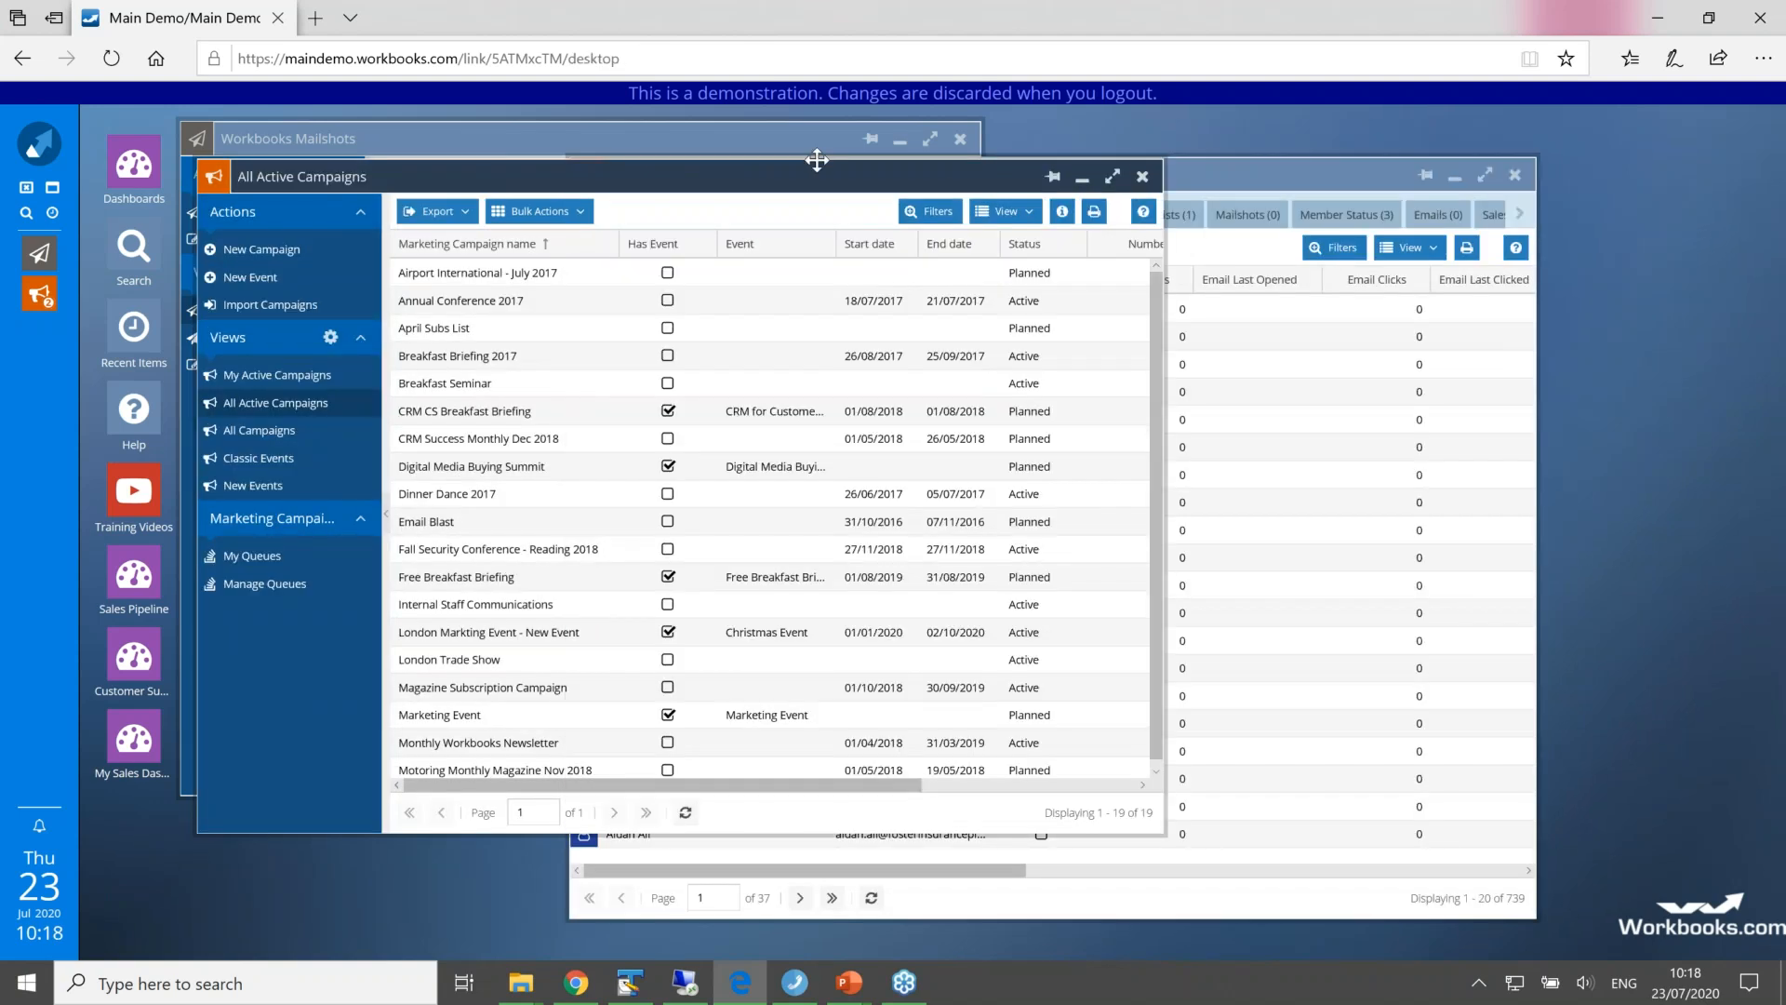
left_click(1144, 178)
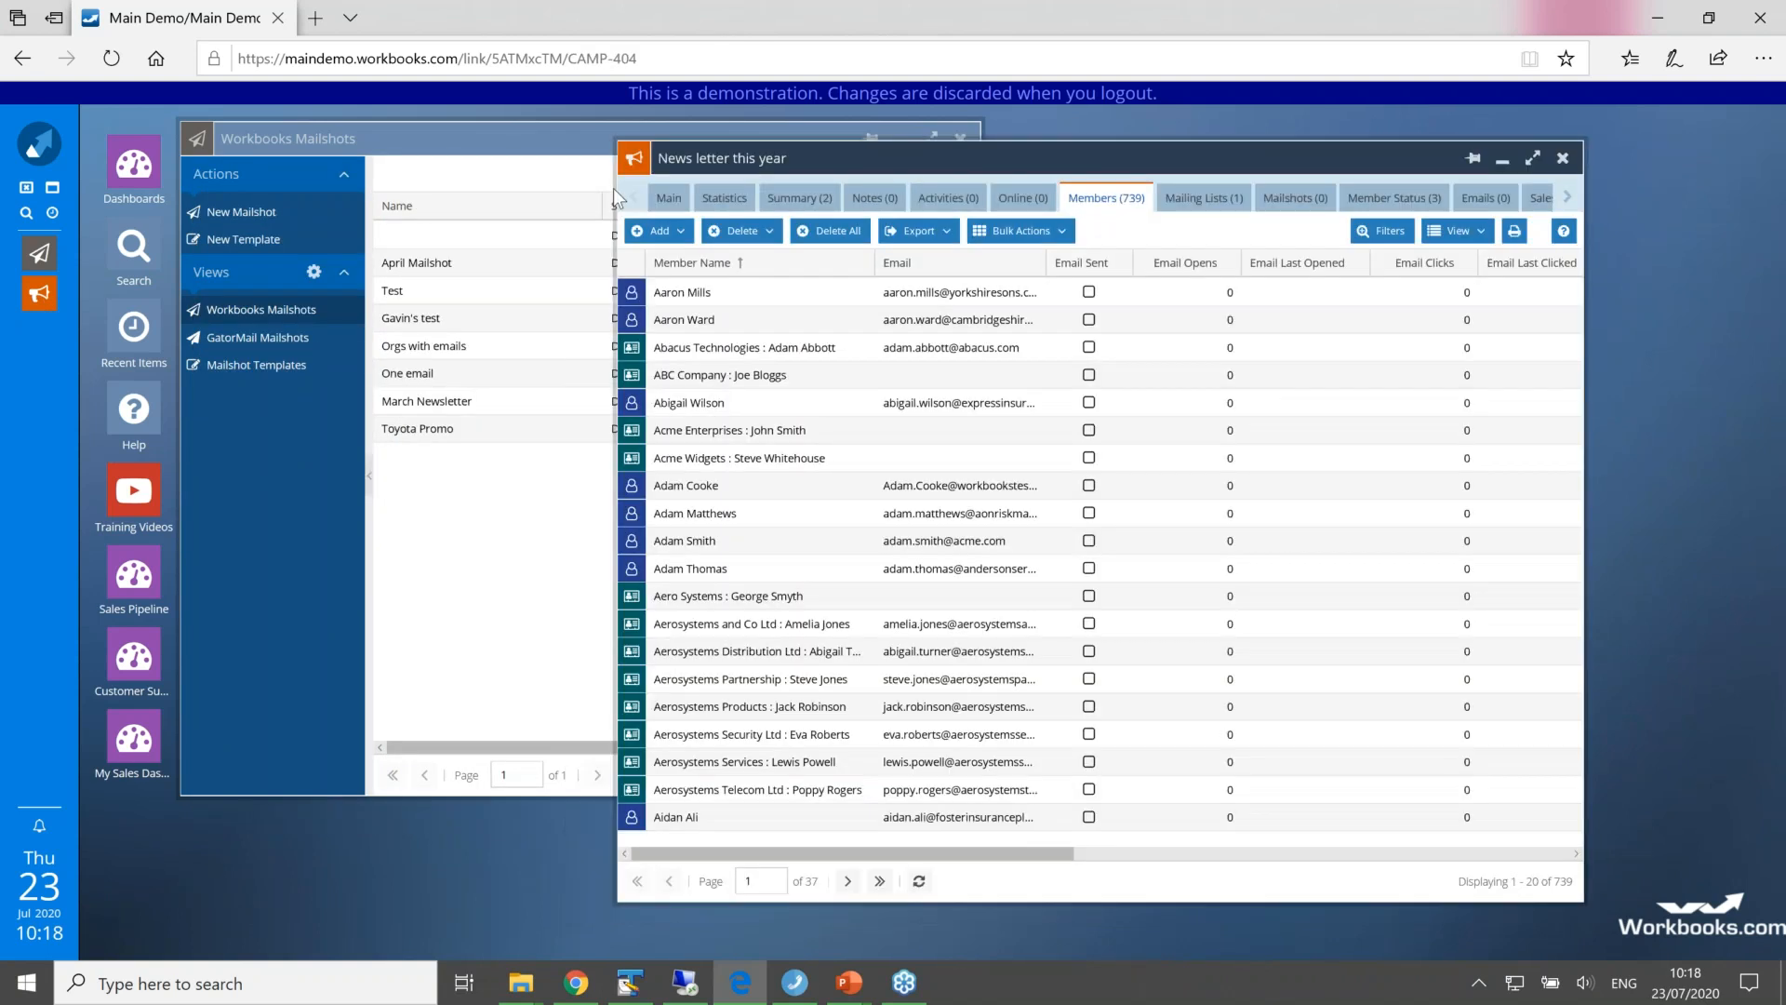
left_click(544, 135)
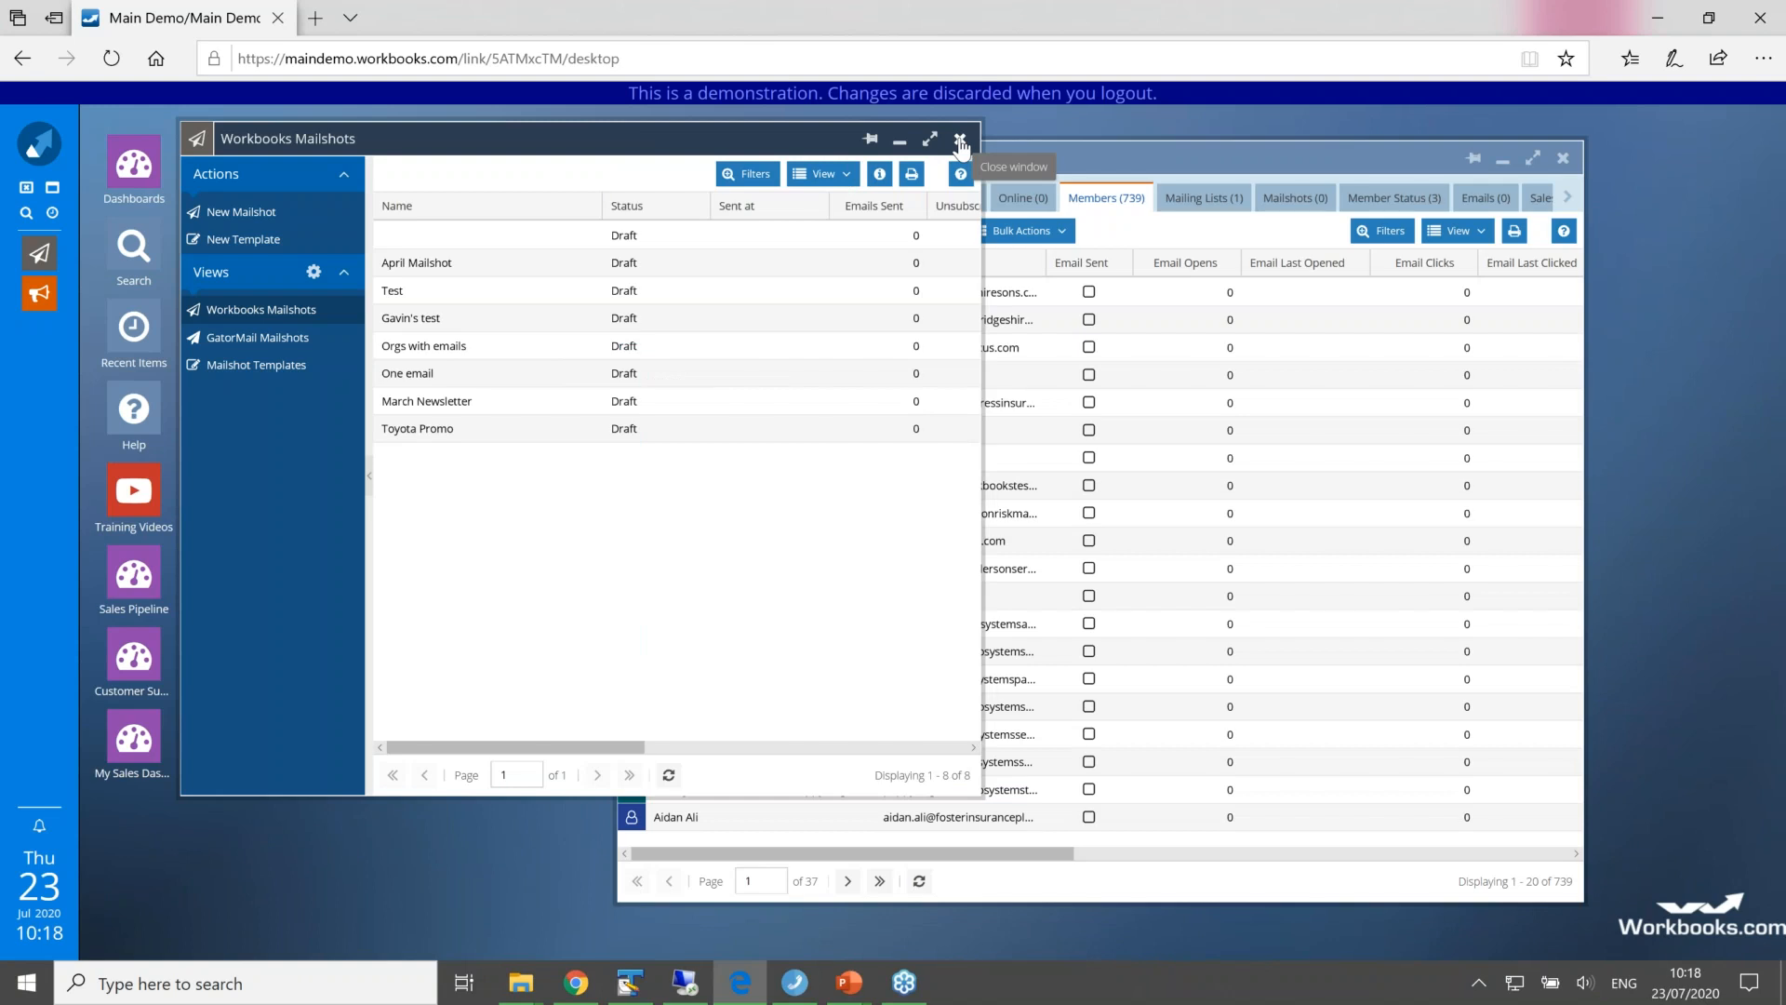
left_click(960, 141)
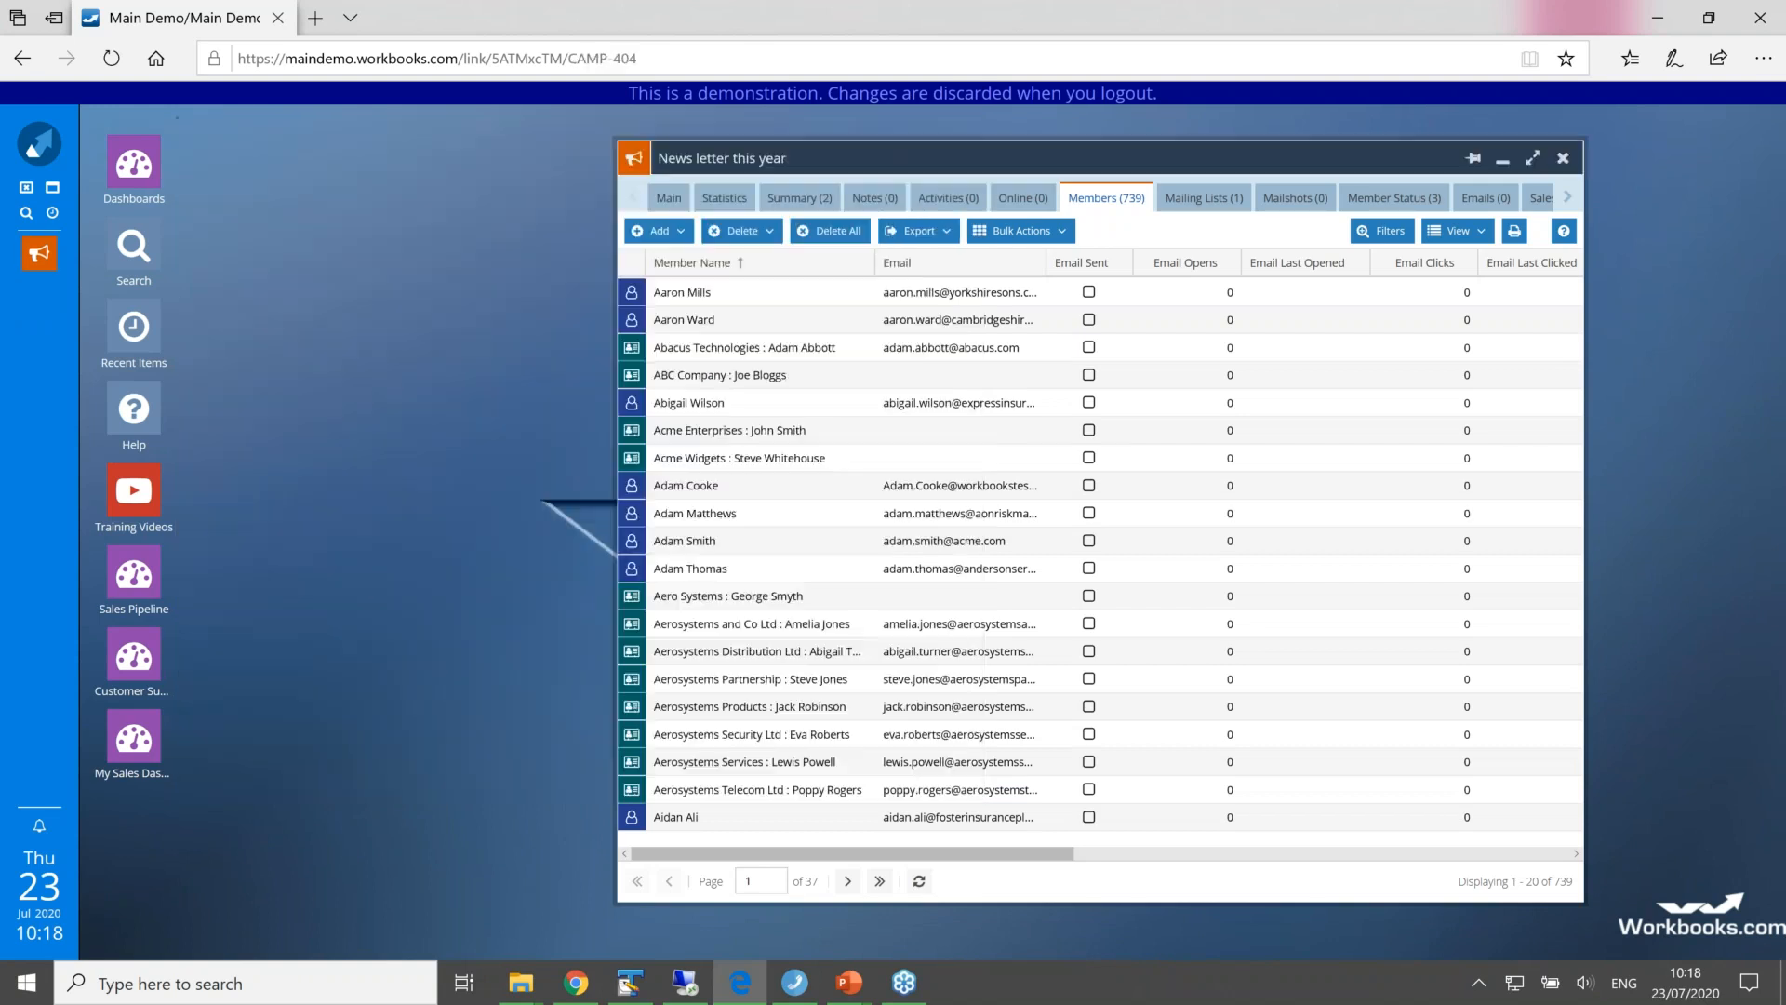
left_click_drag(623, 151, 467, 141)
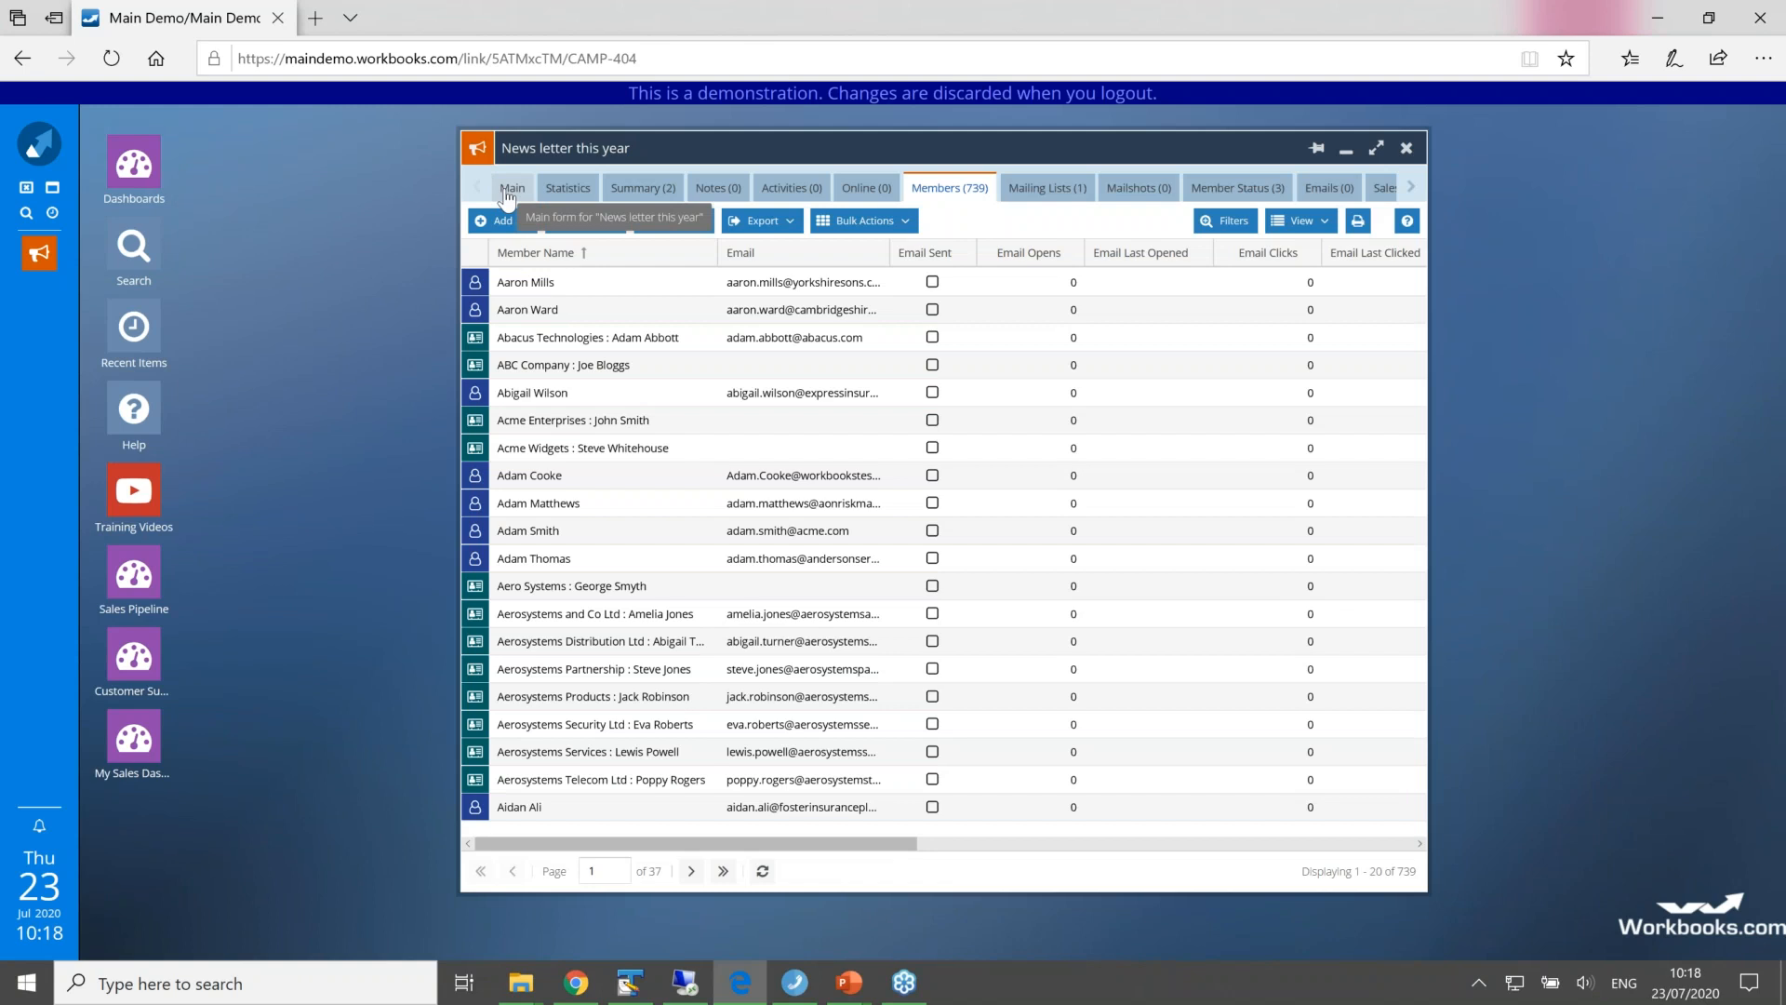
left_click(510, 189)
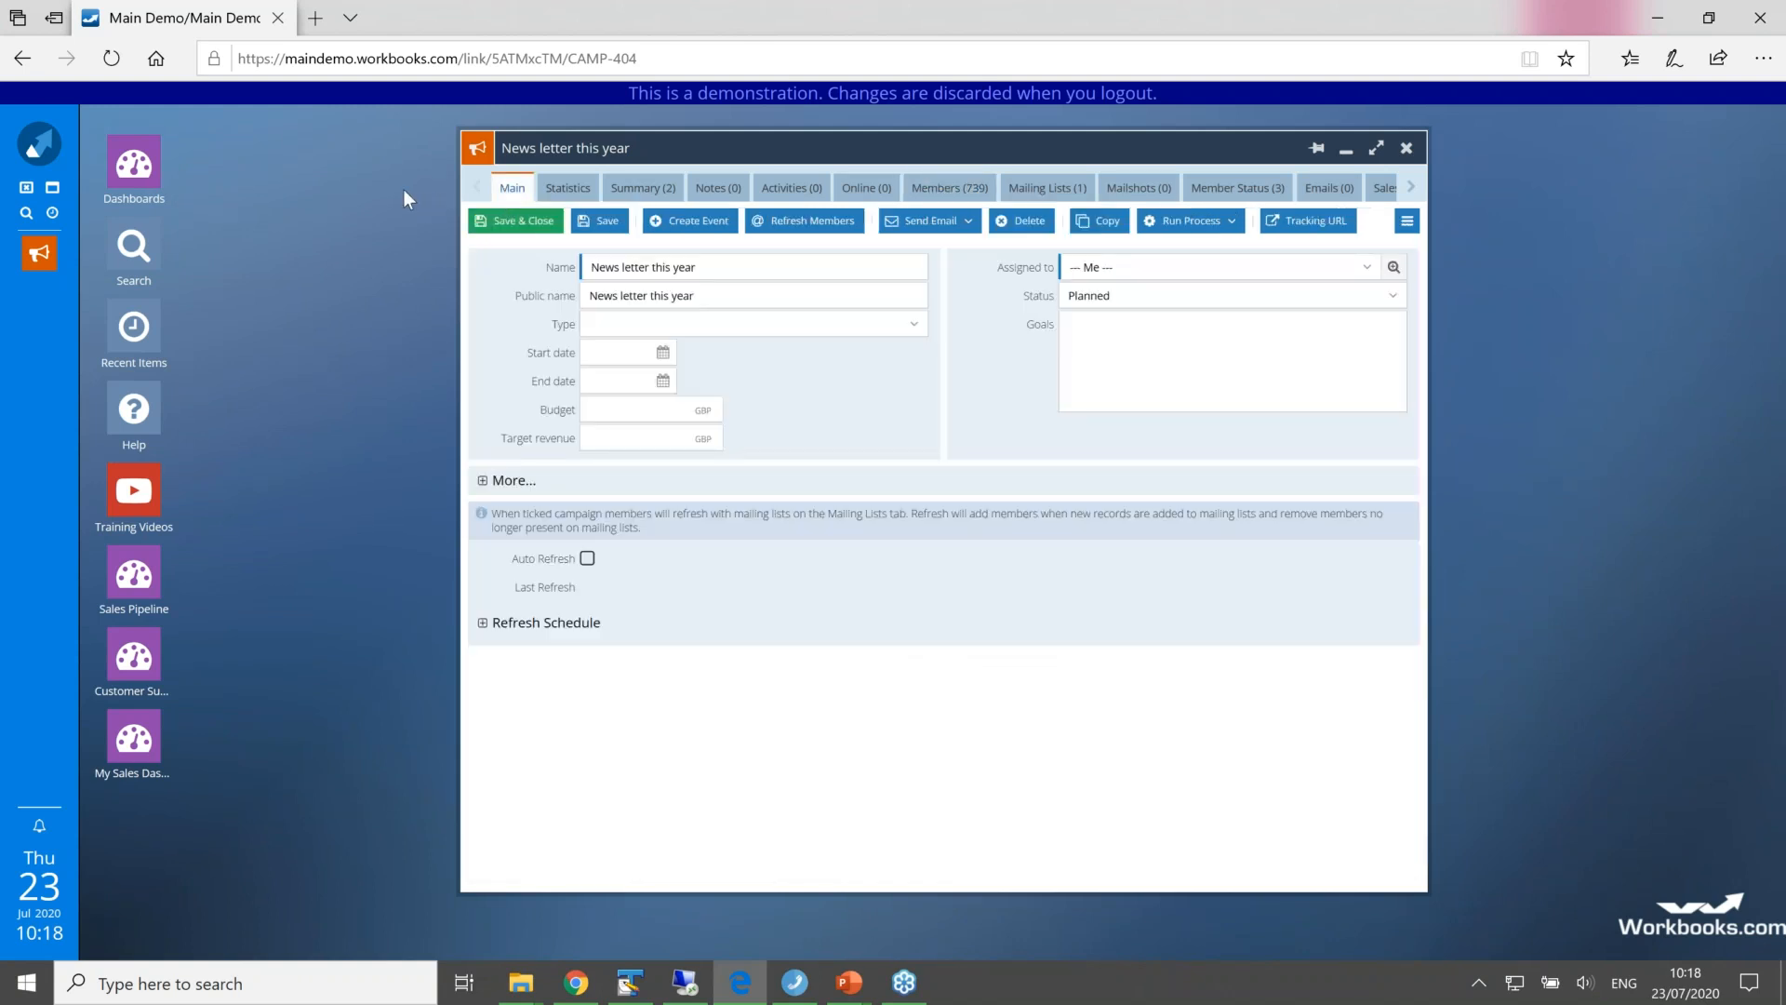
Step: Review the new mailing list form with its Preference Centre option from the mailing lists, and close both without creating a list
left_click(56, 153)
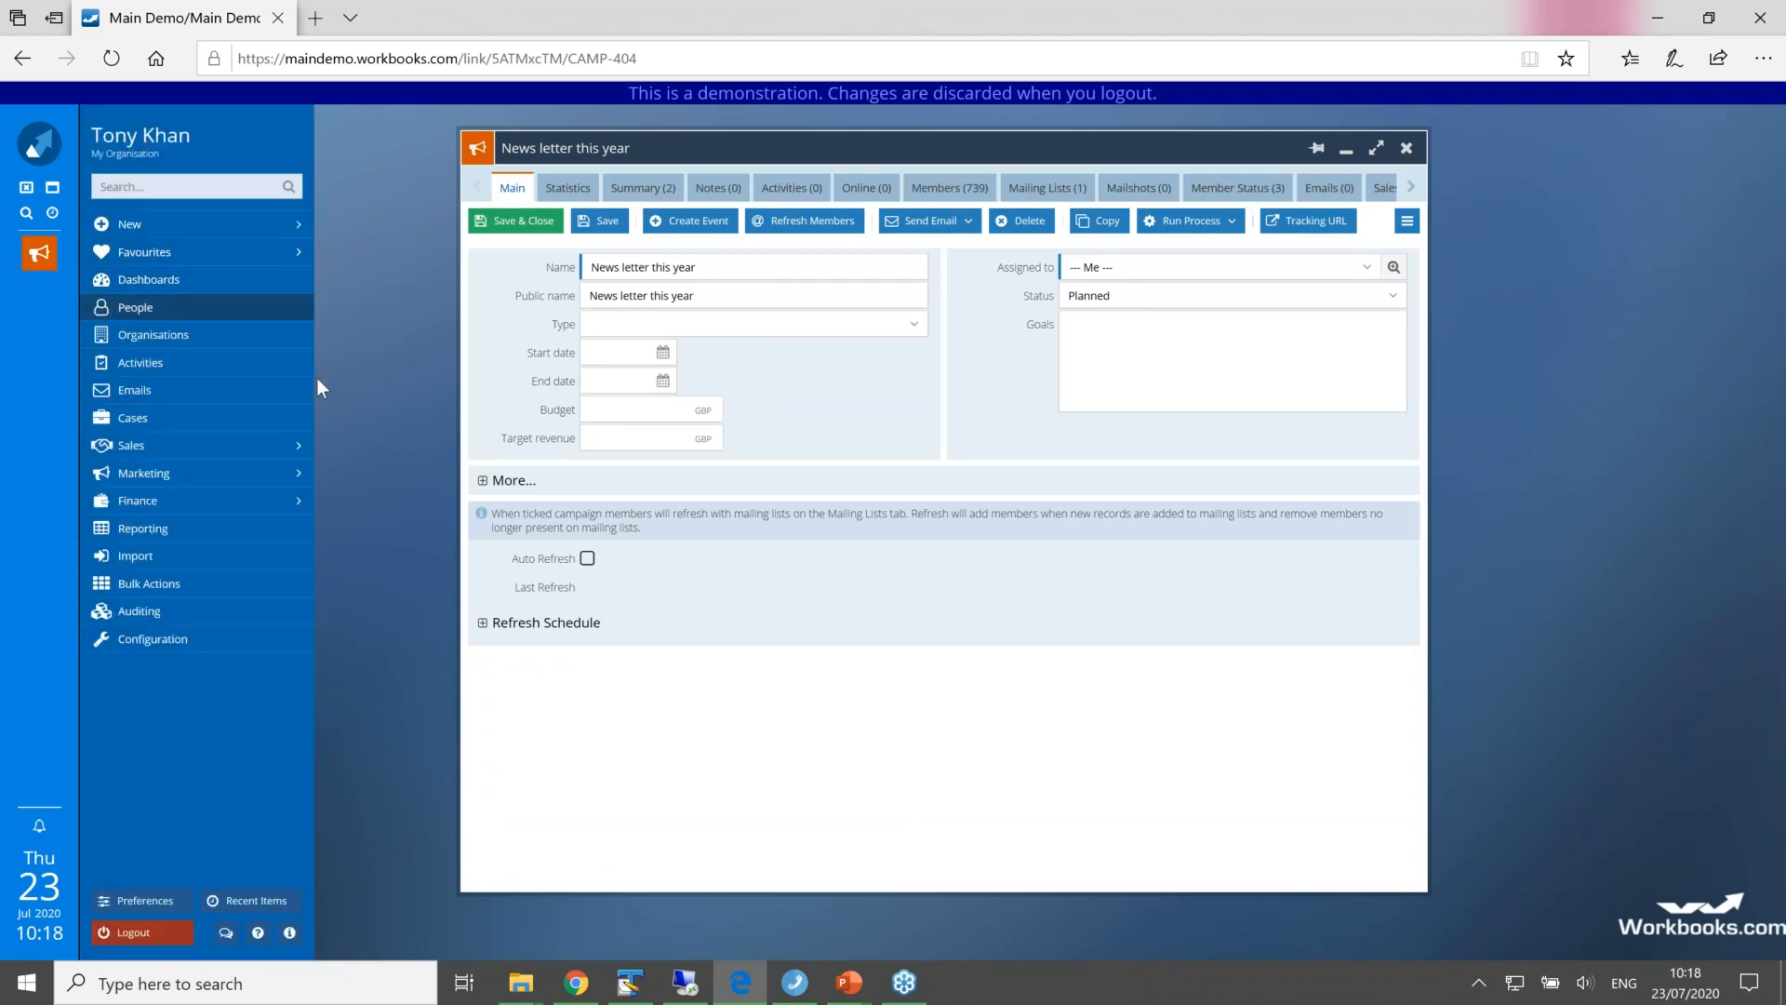
mouse_move(288, 472)
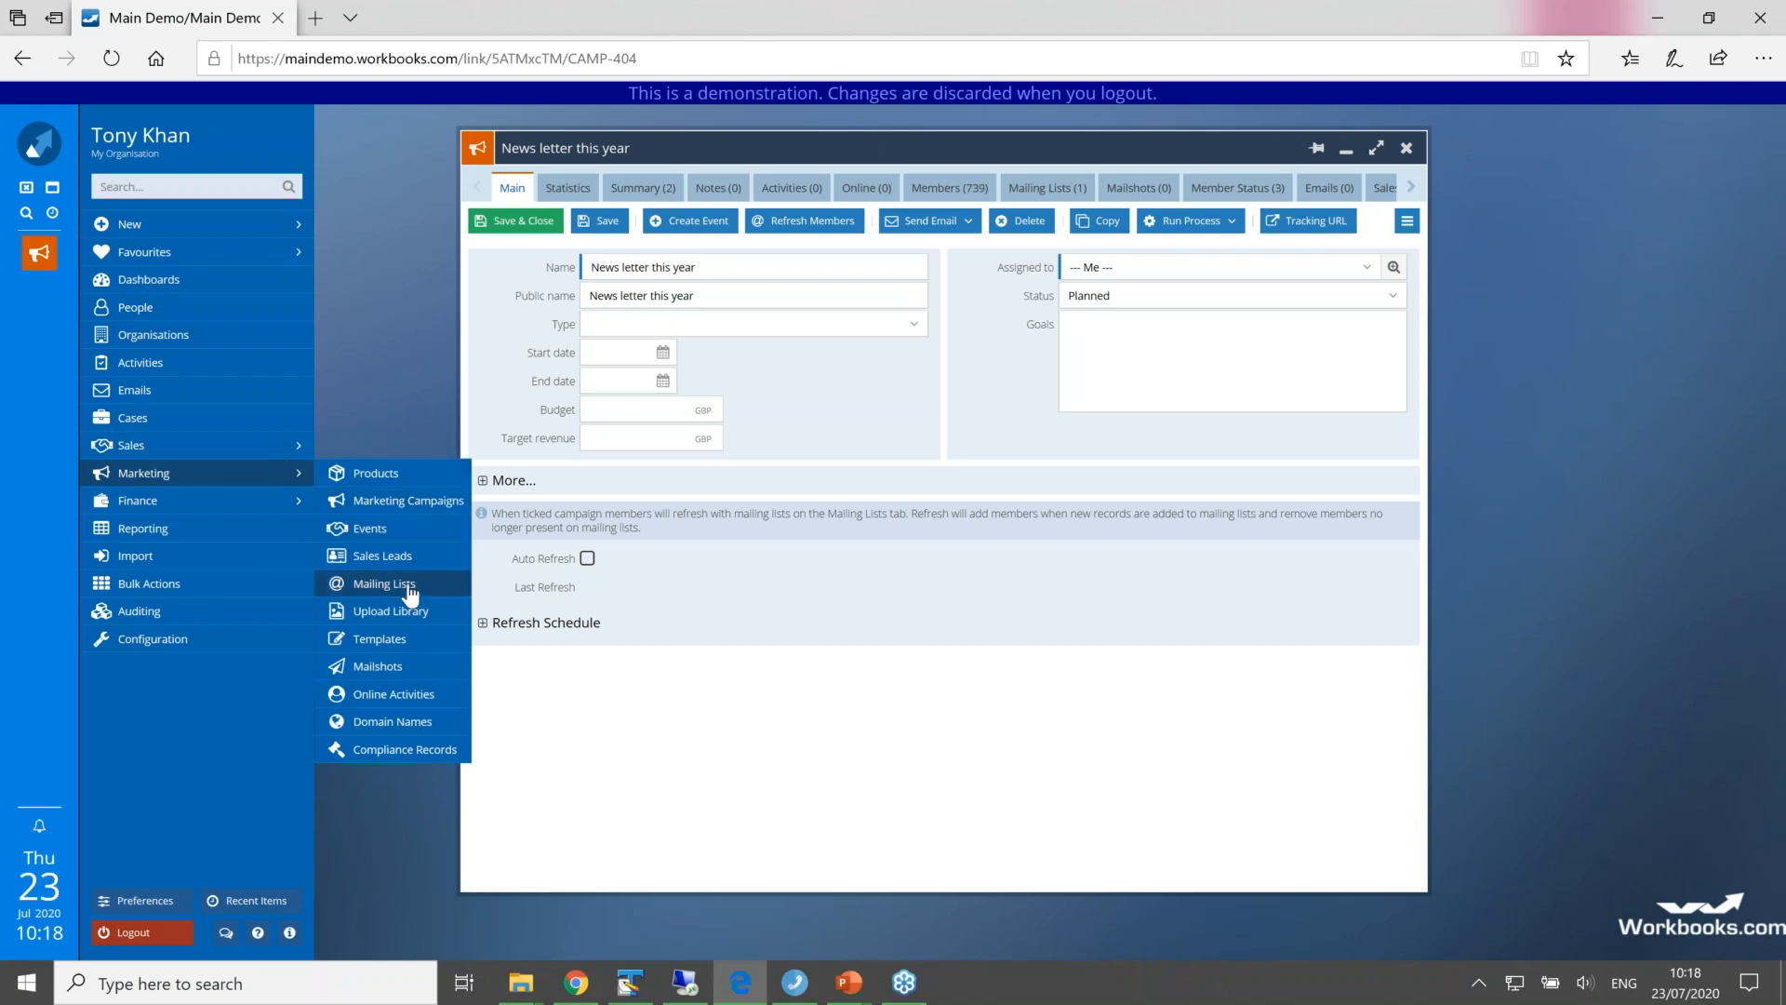
left_click(409, 588)
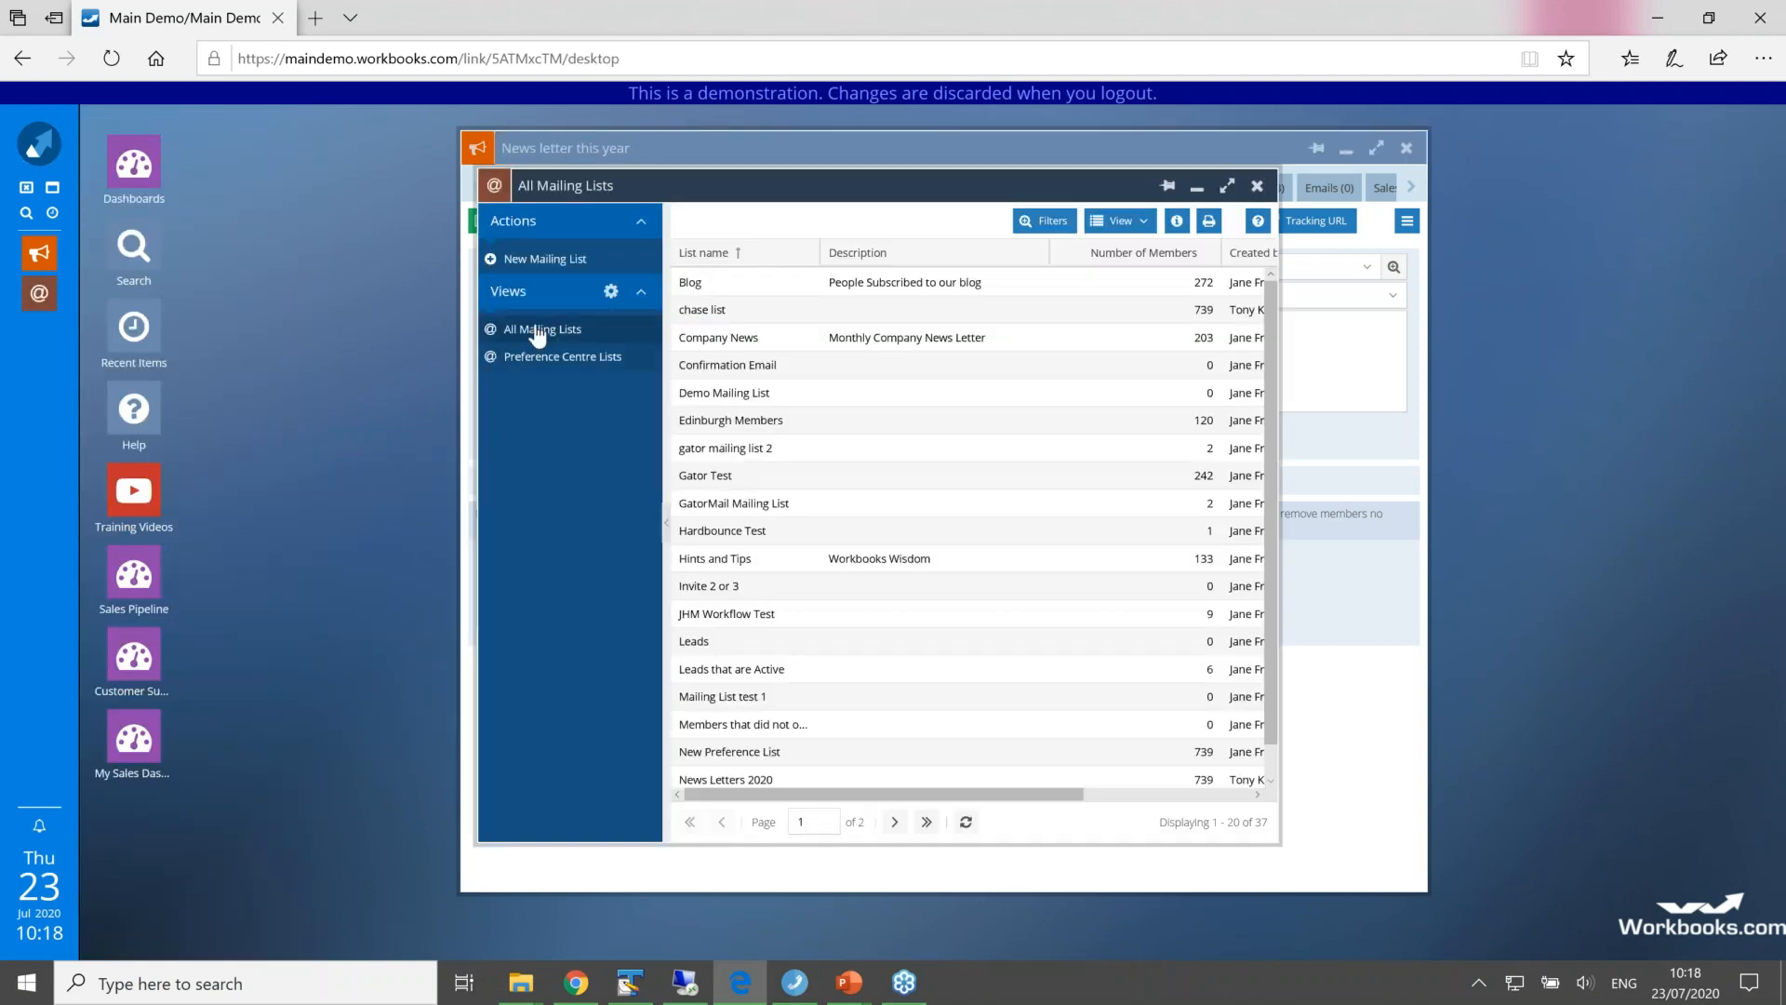
left_click(539, 263)
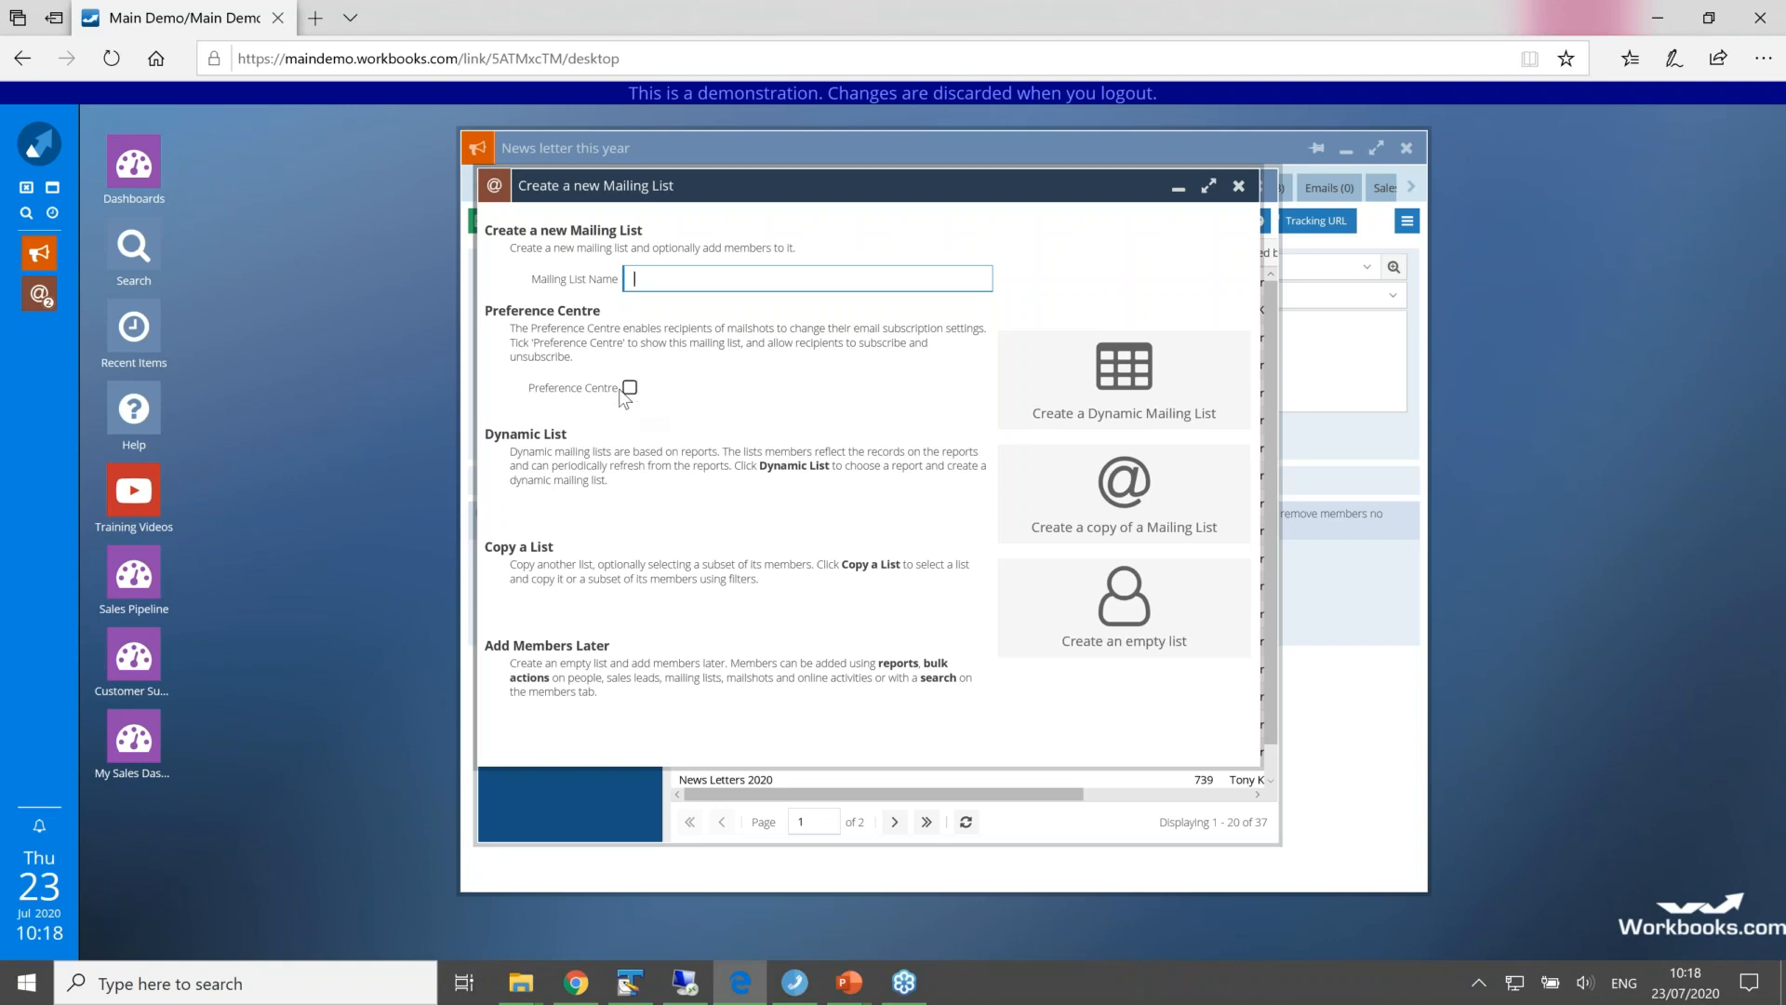
left_click(1238, 189)
left_click_drag(969, 187, 1318, 220)
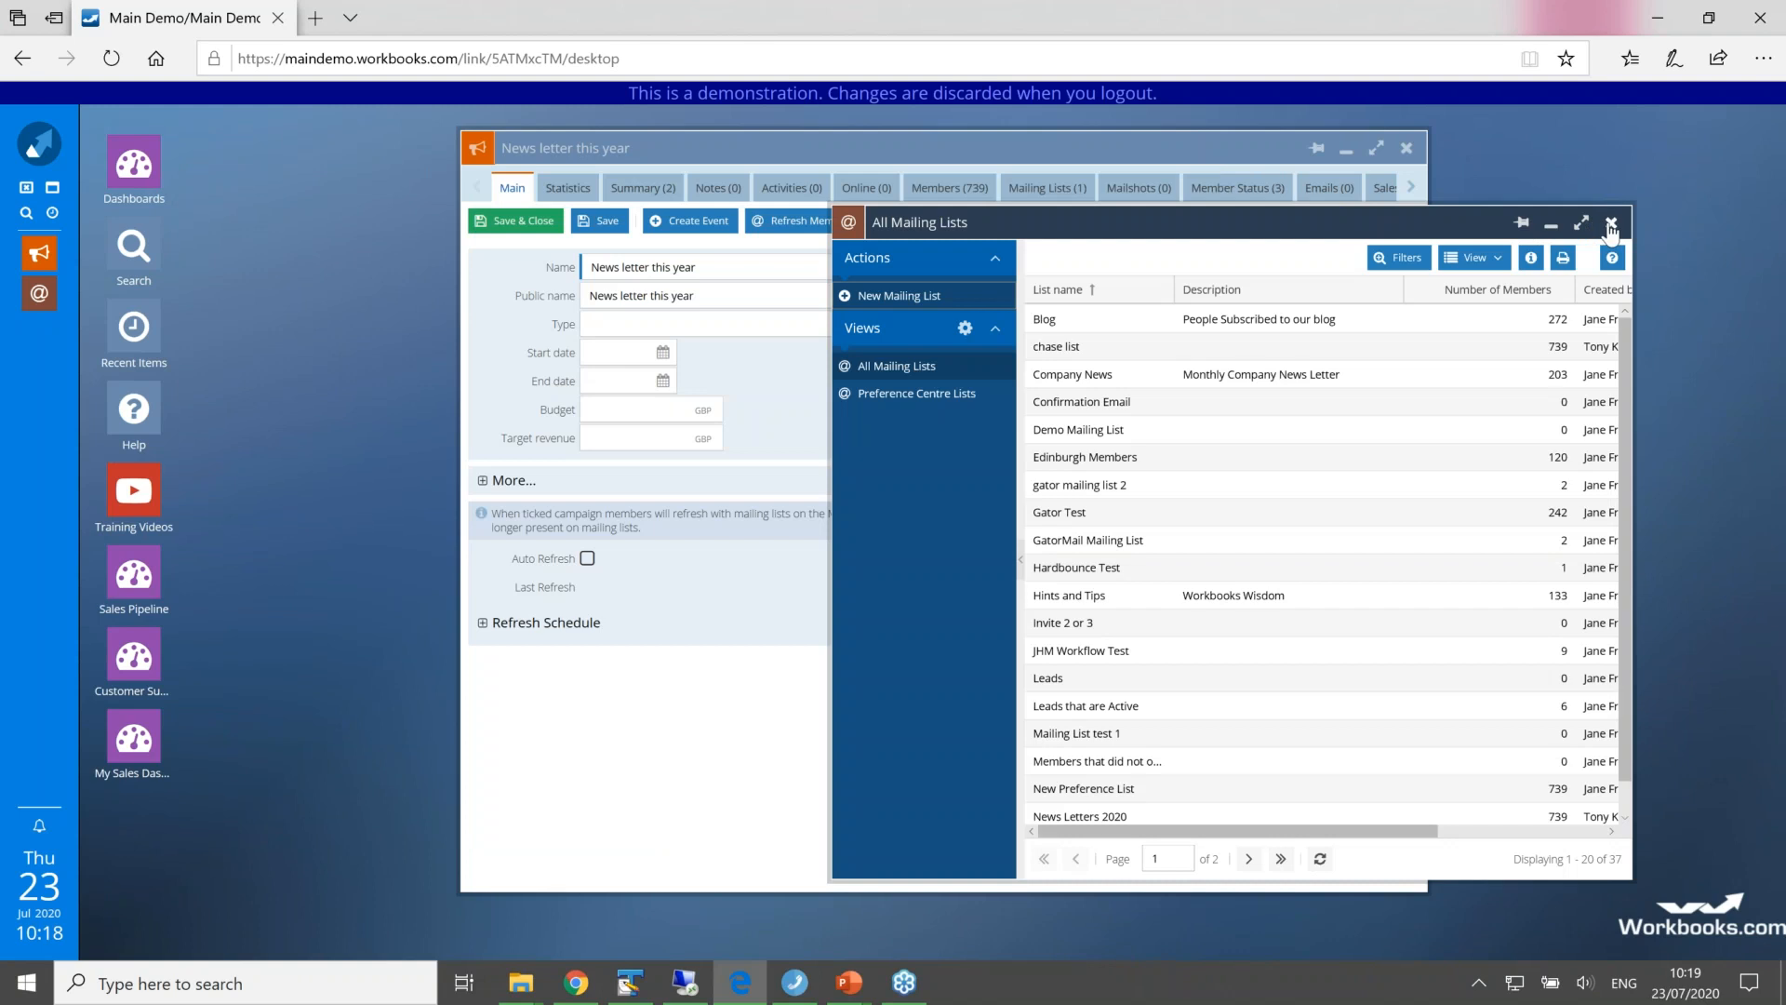
left_click(1611, 224)
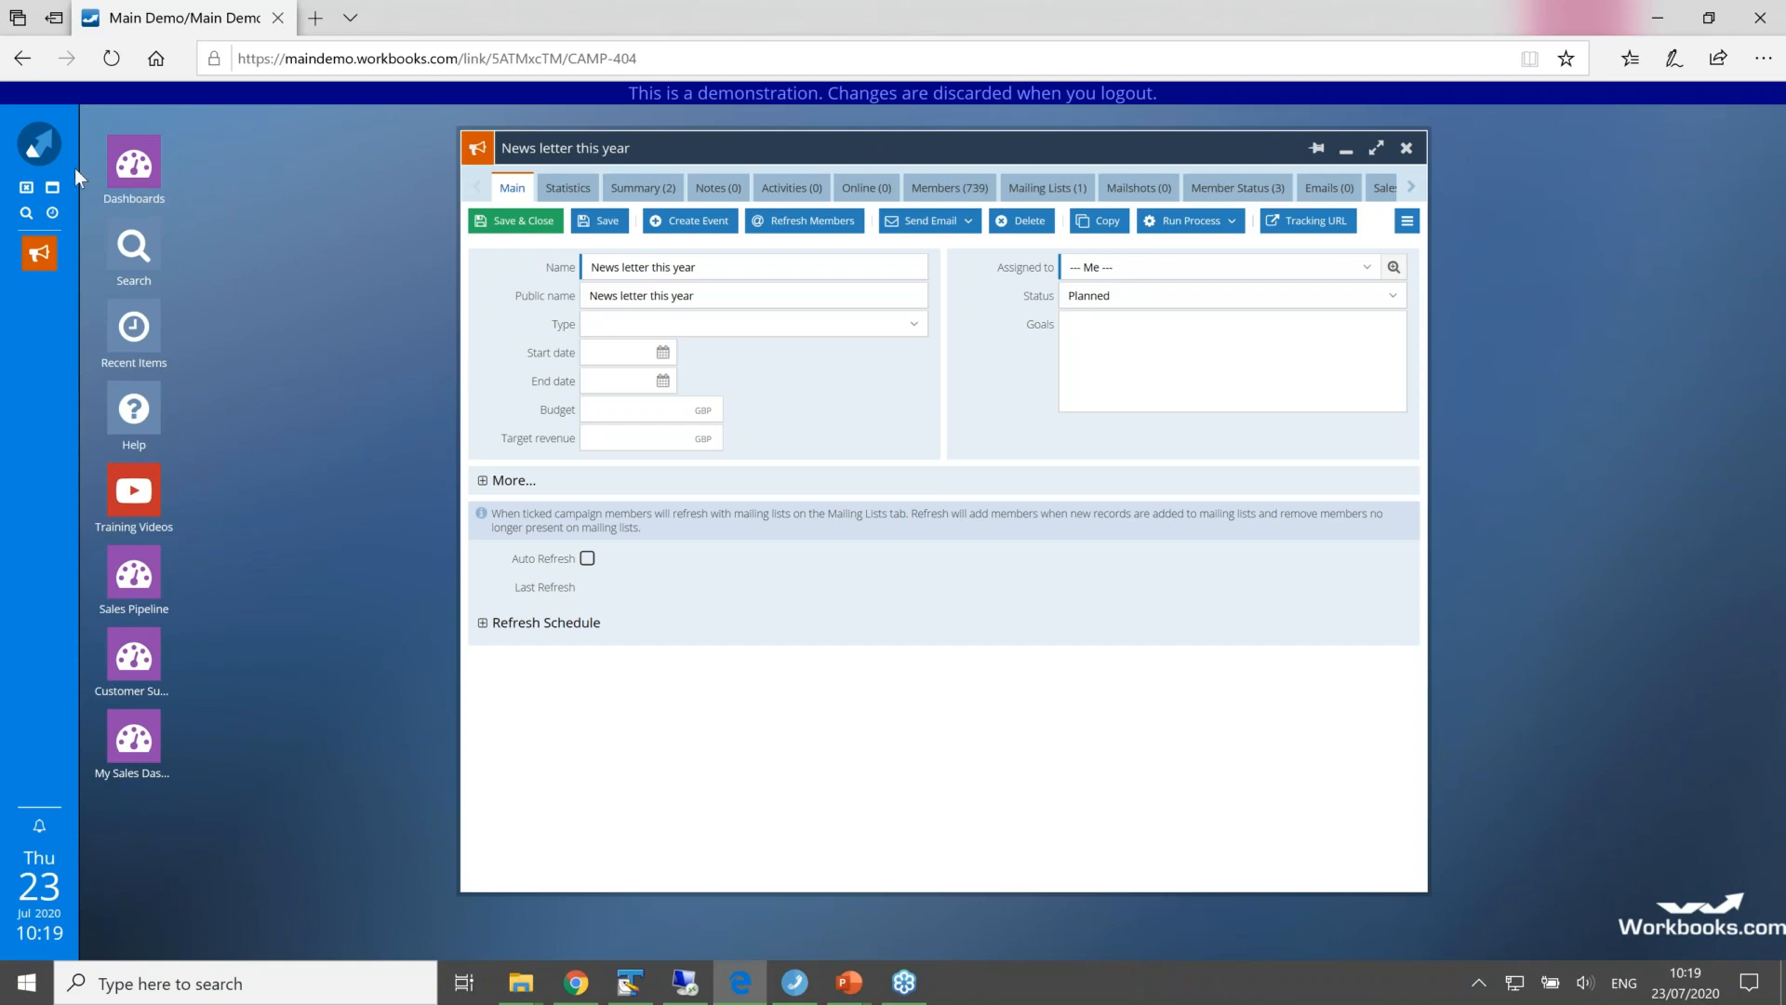
Step: View the Preference Centre form preview in the Email & Integration configuration, and close the configuration window
left_click(39, 144)
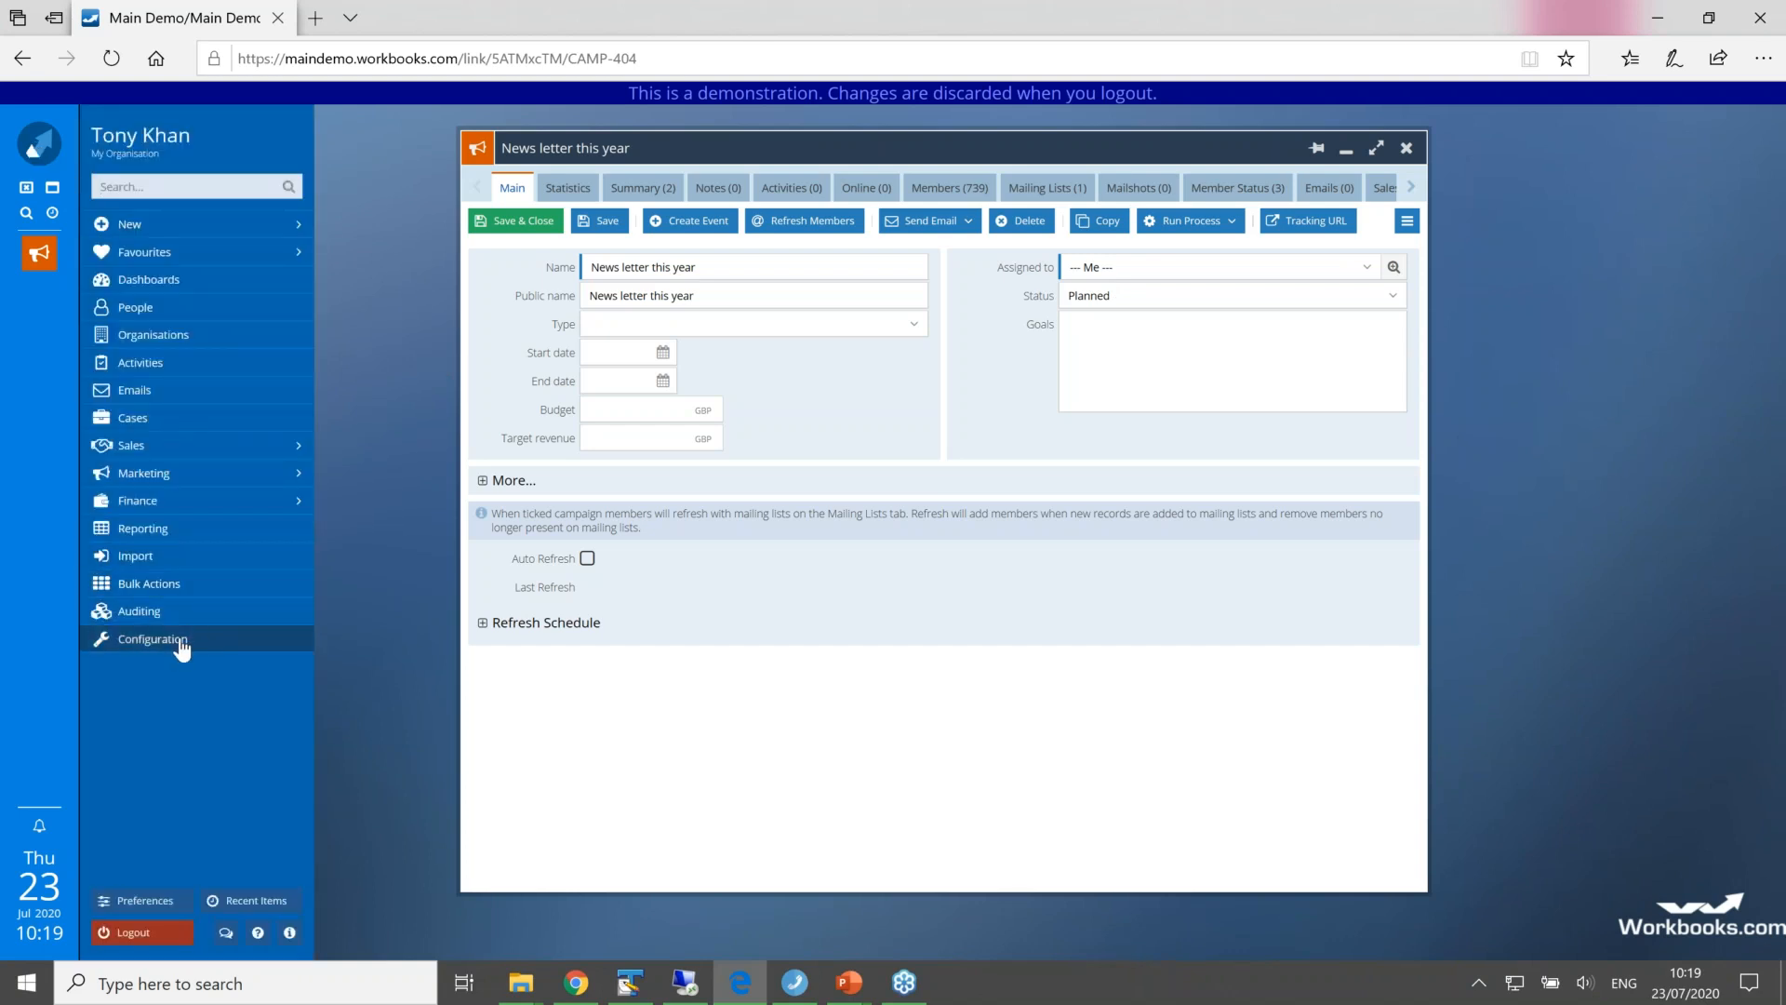
left_click(179, 641)
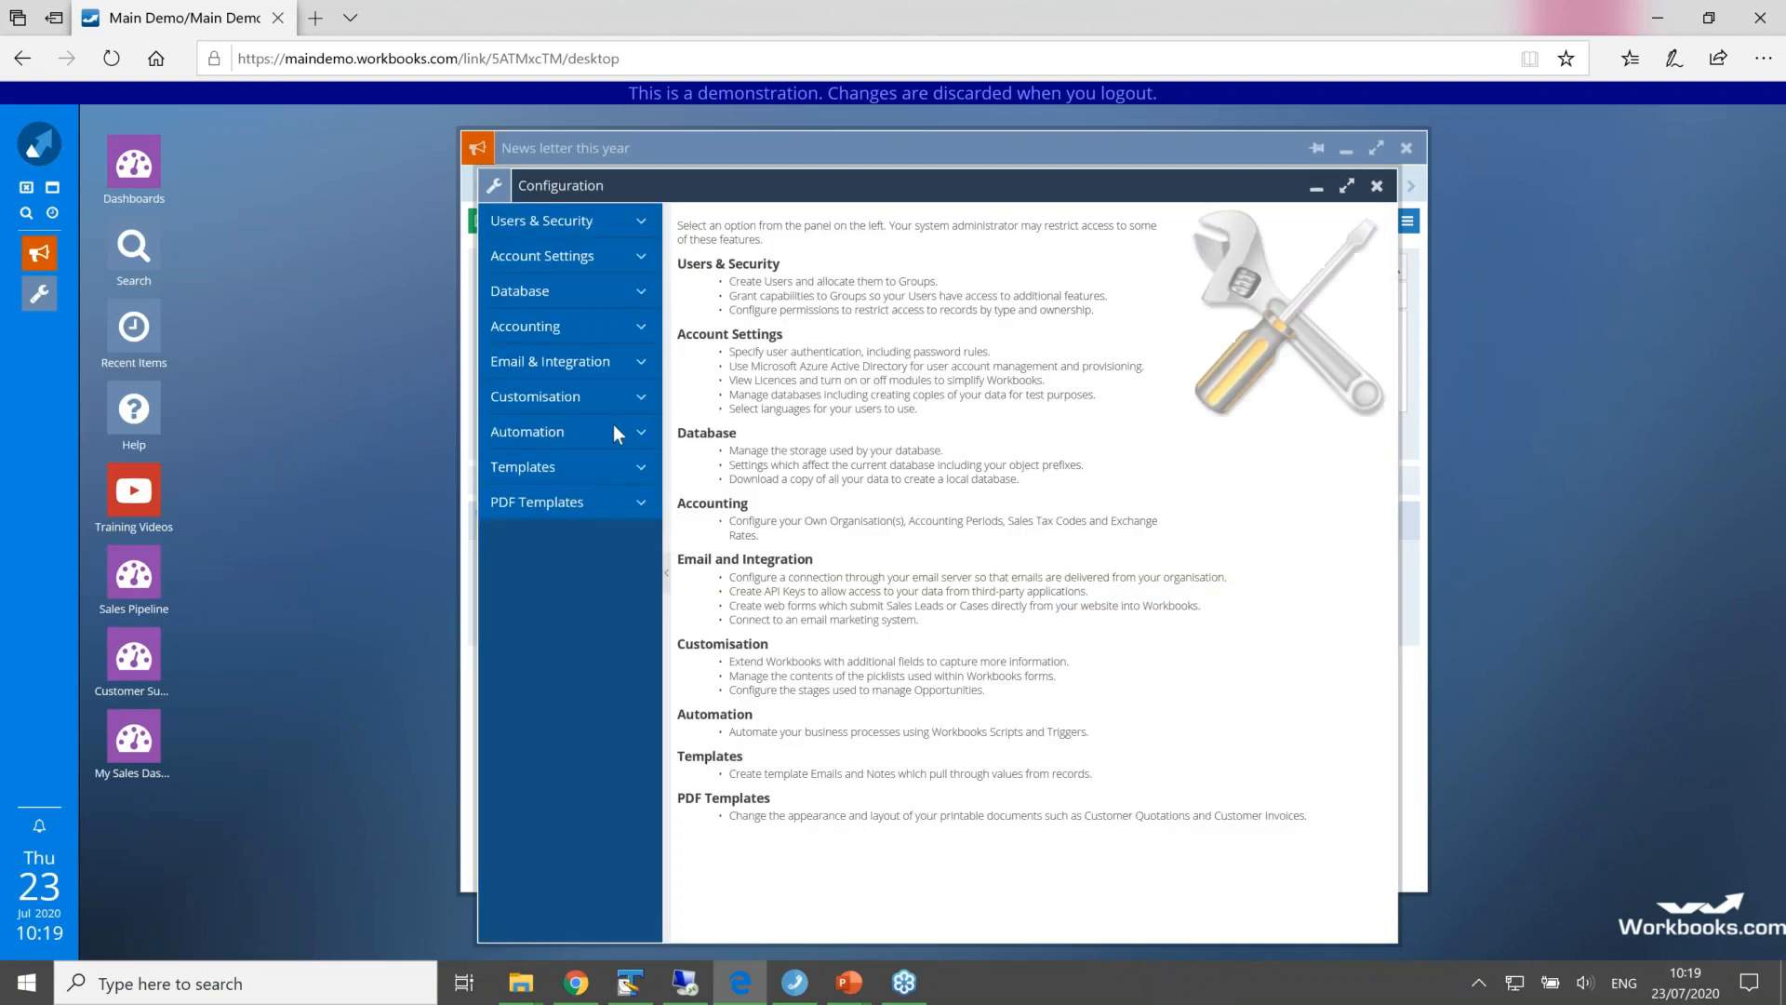
left_click(640, 370)
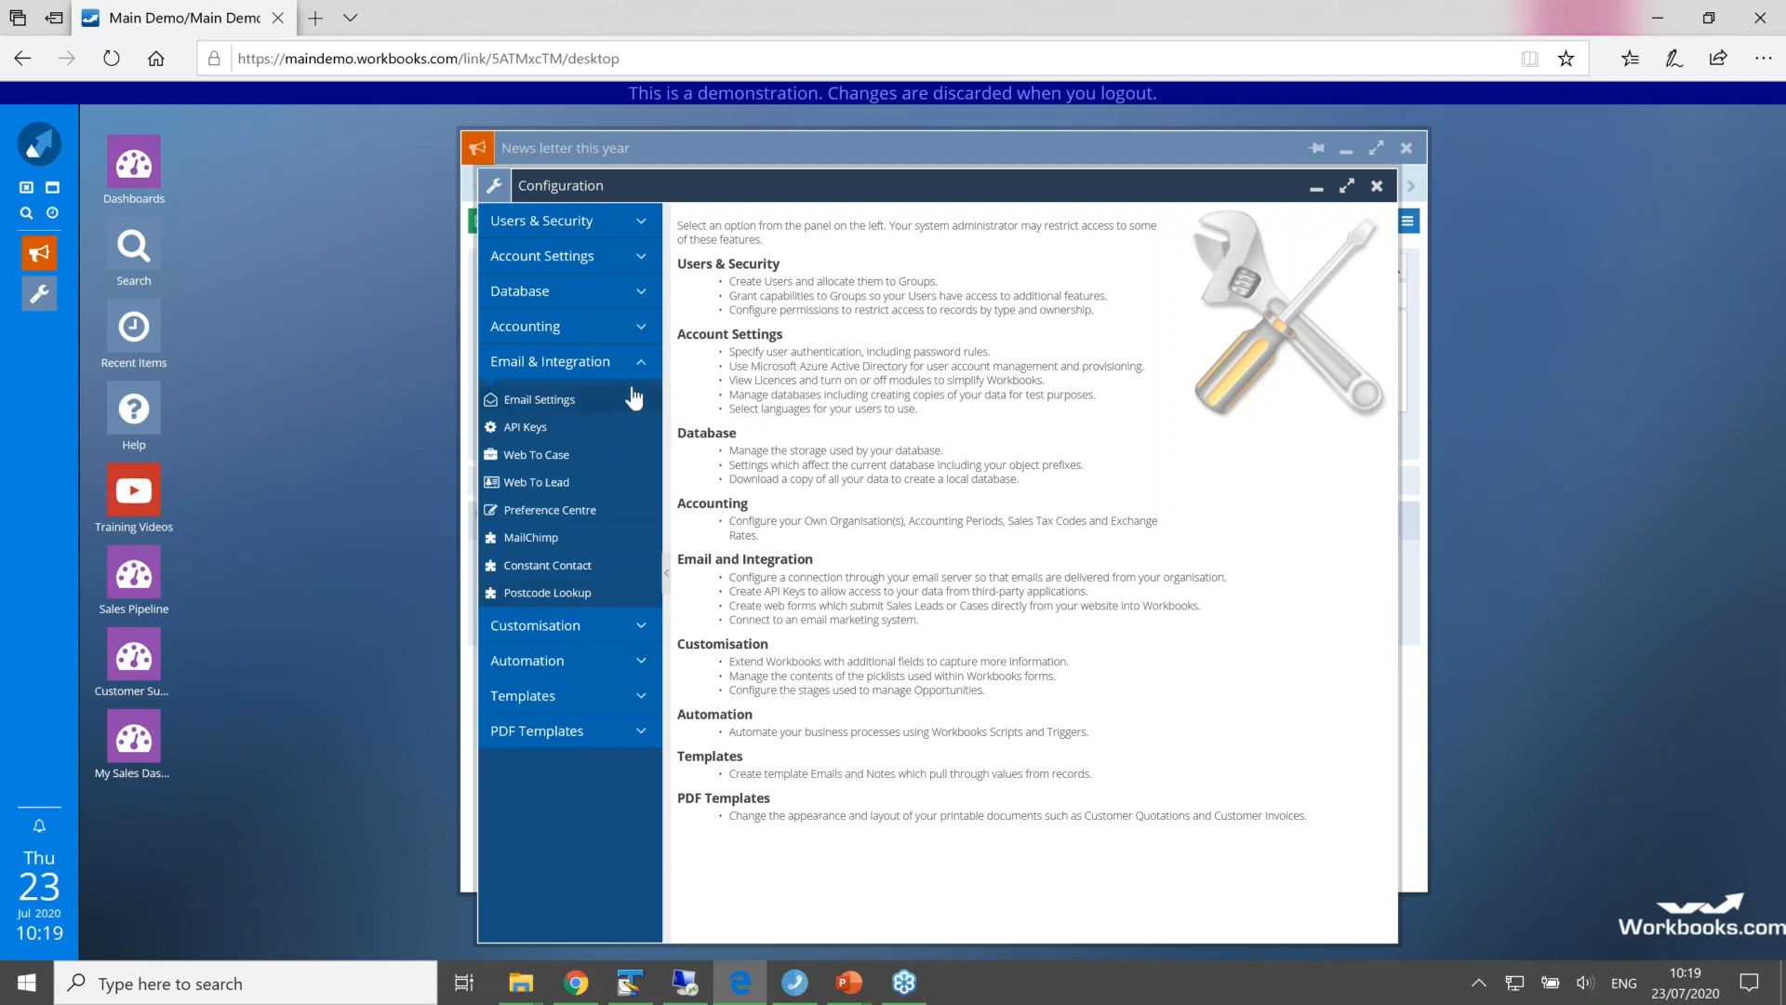
left_click(574, 512)
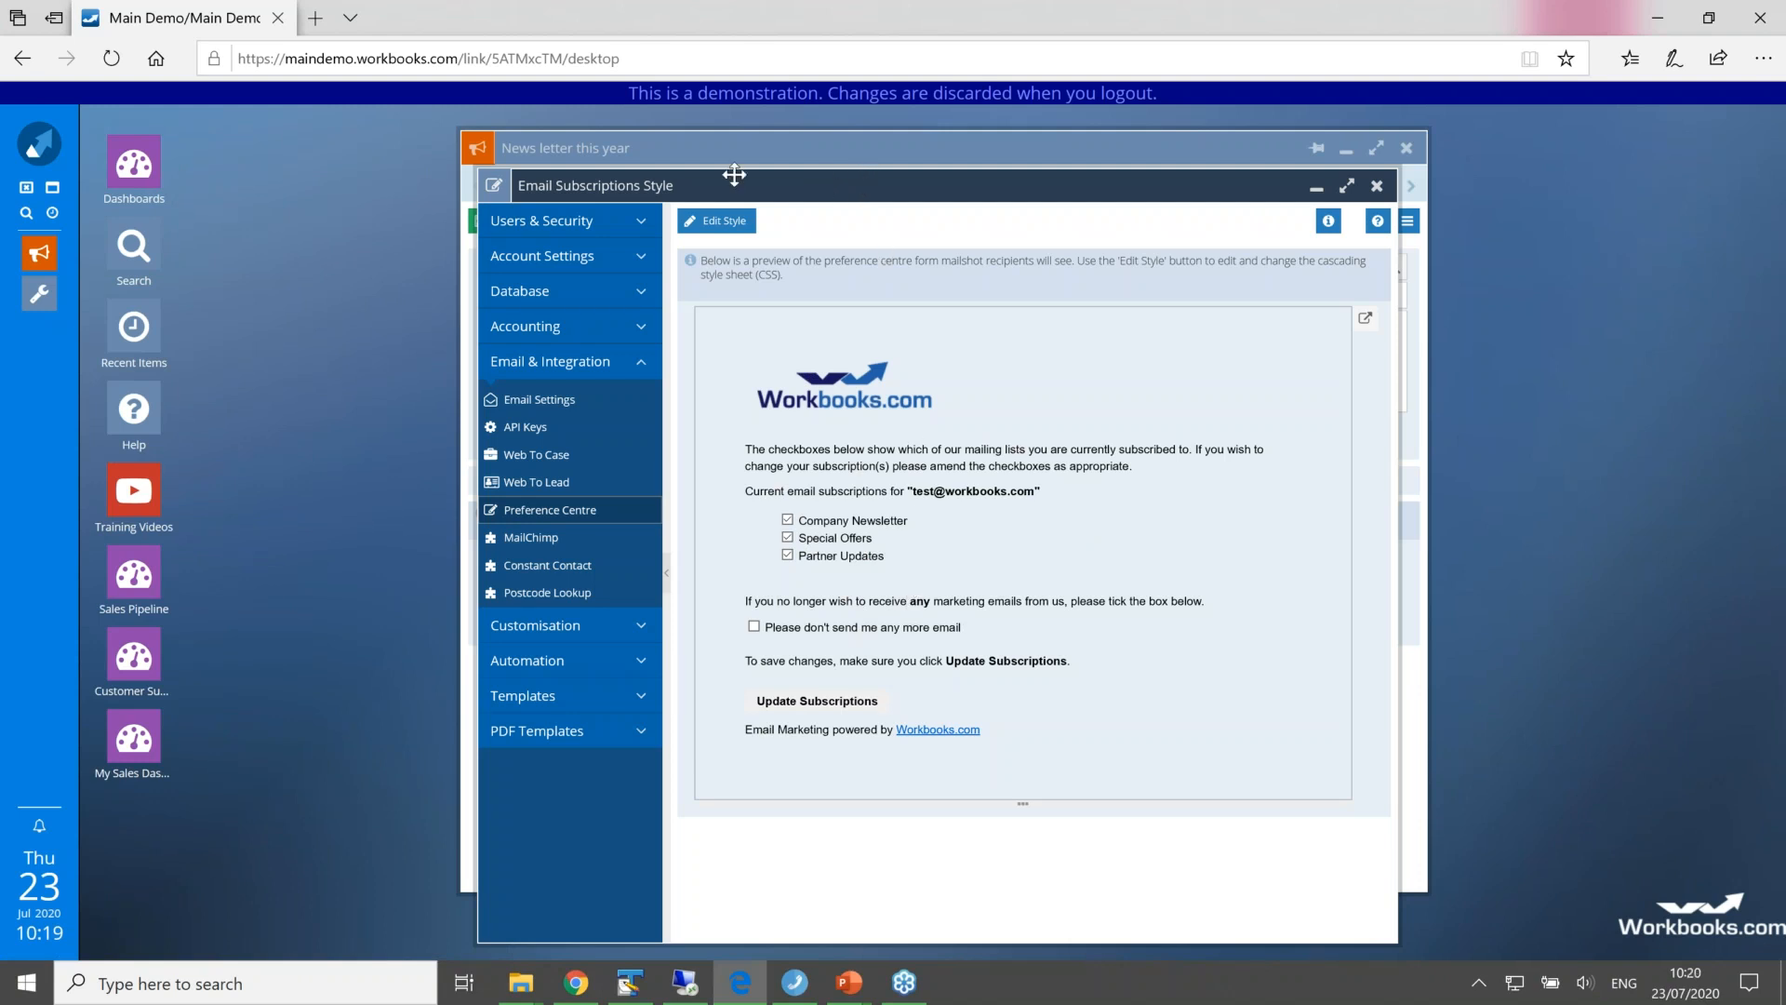
left_click_drag(734, 175, 529, 155)
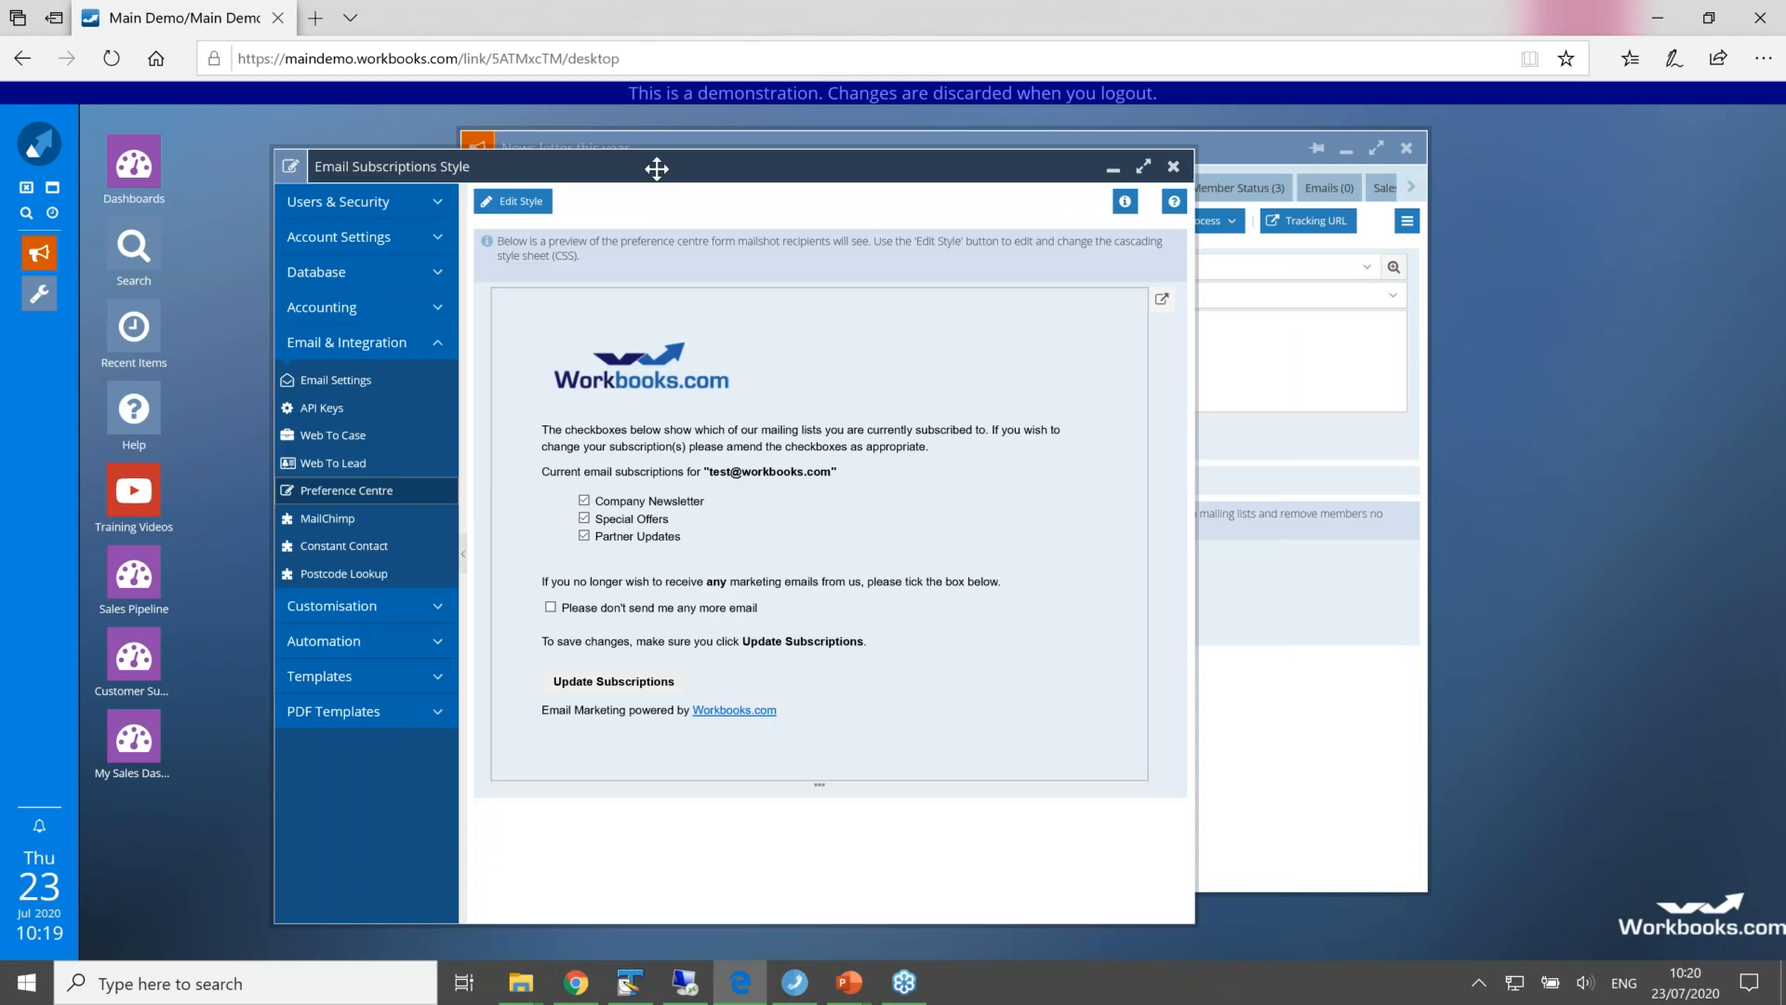
left_click(1174, 167)
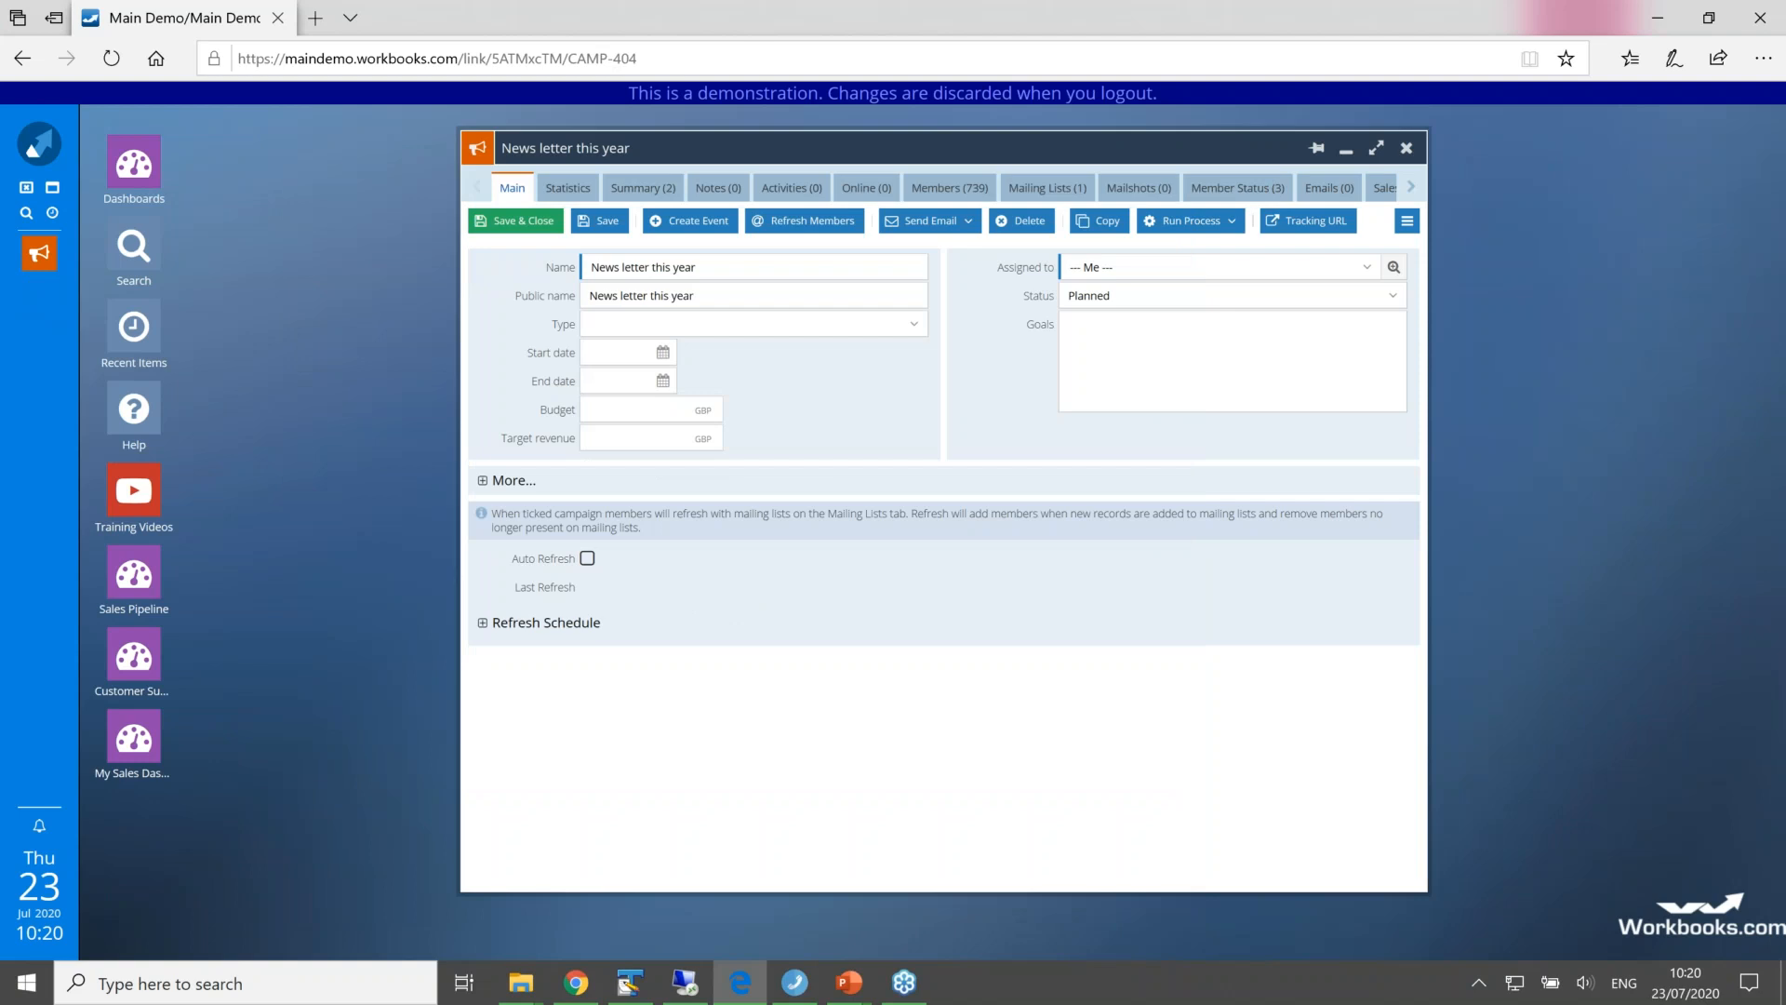
Step: View the recently visited items and minimise the list to return to the campaign
left_click(1755, 105)
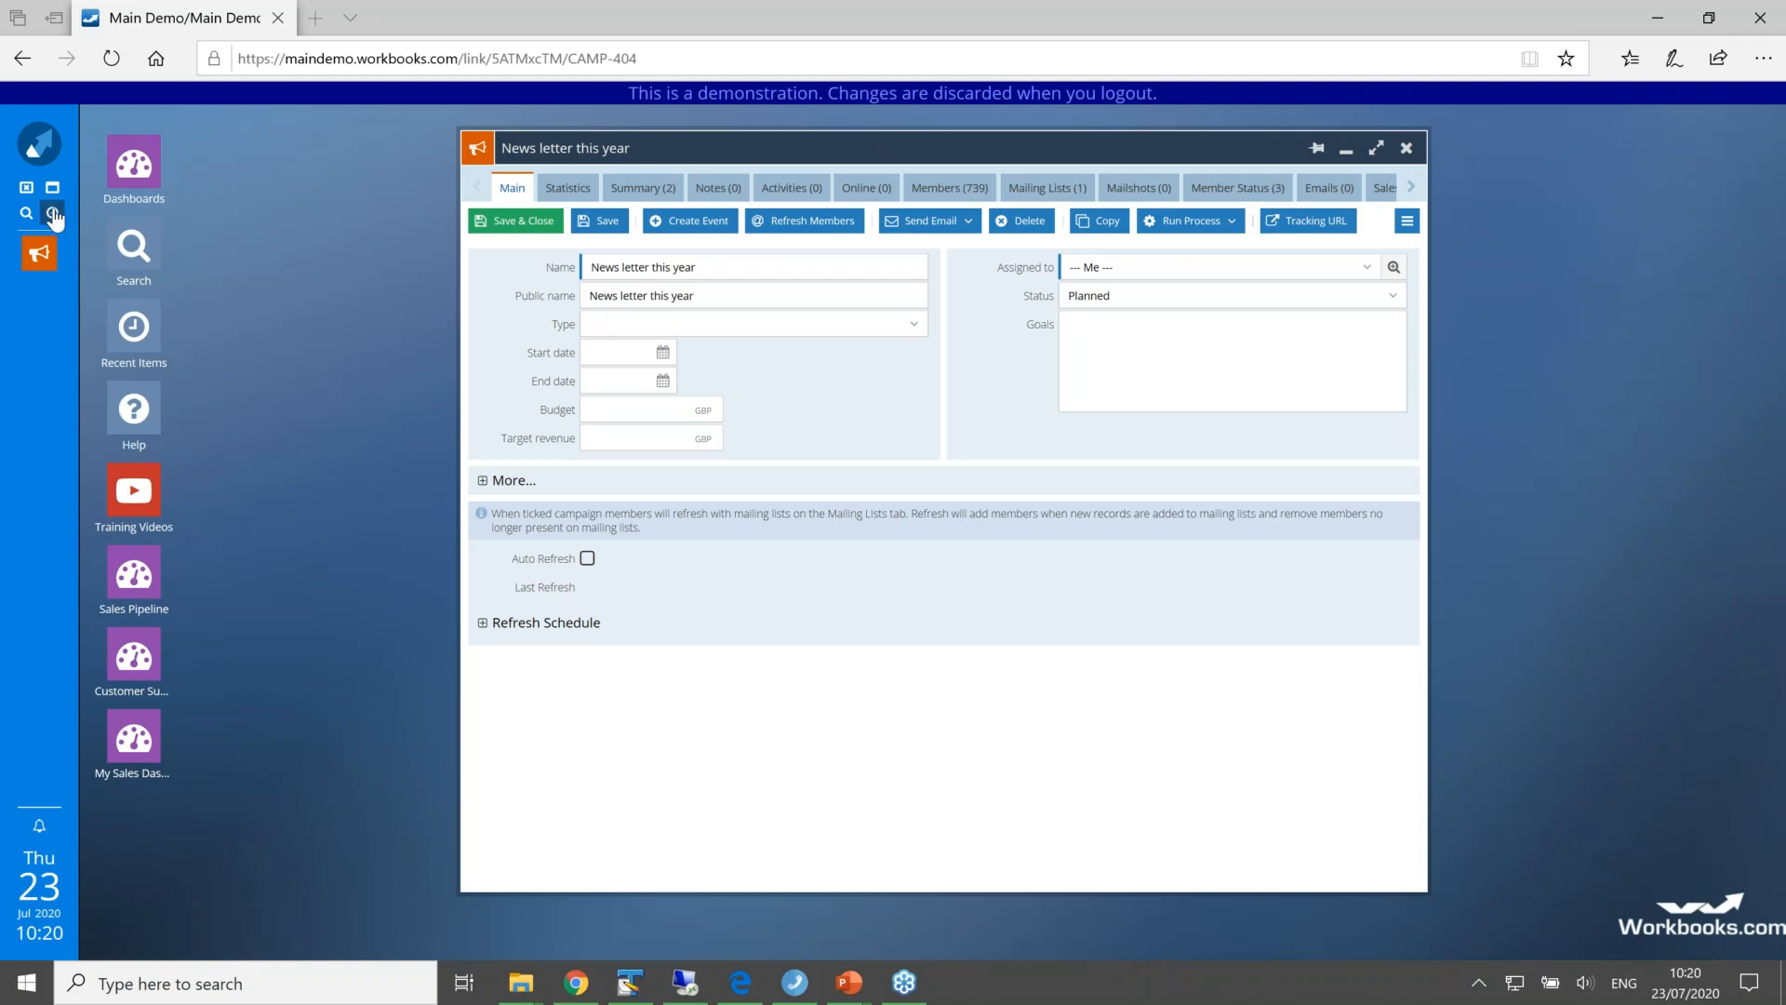
left_click(53, 214)
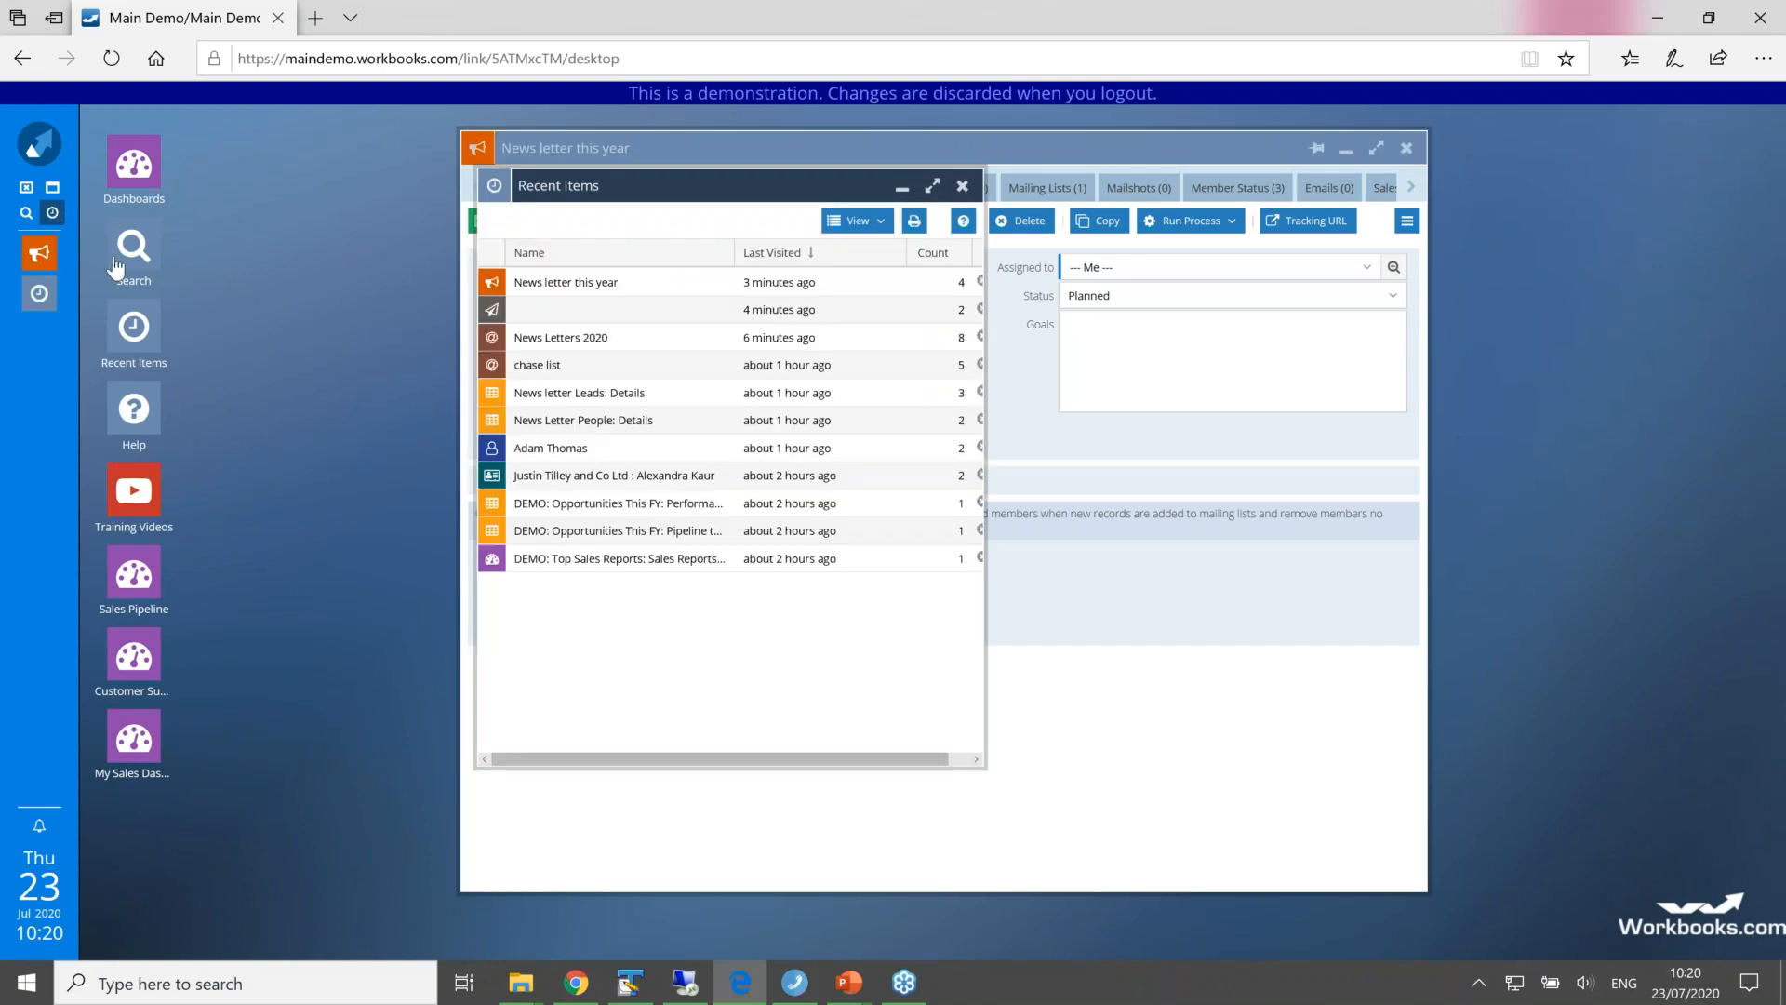
left_click(901, 188)
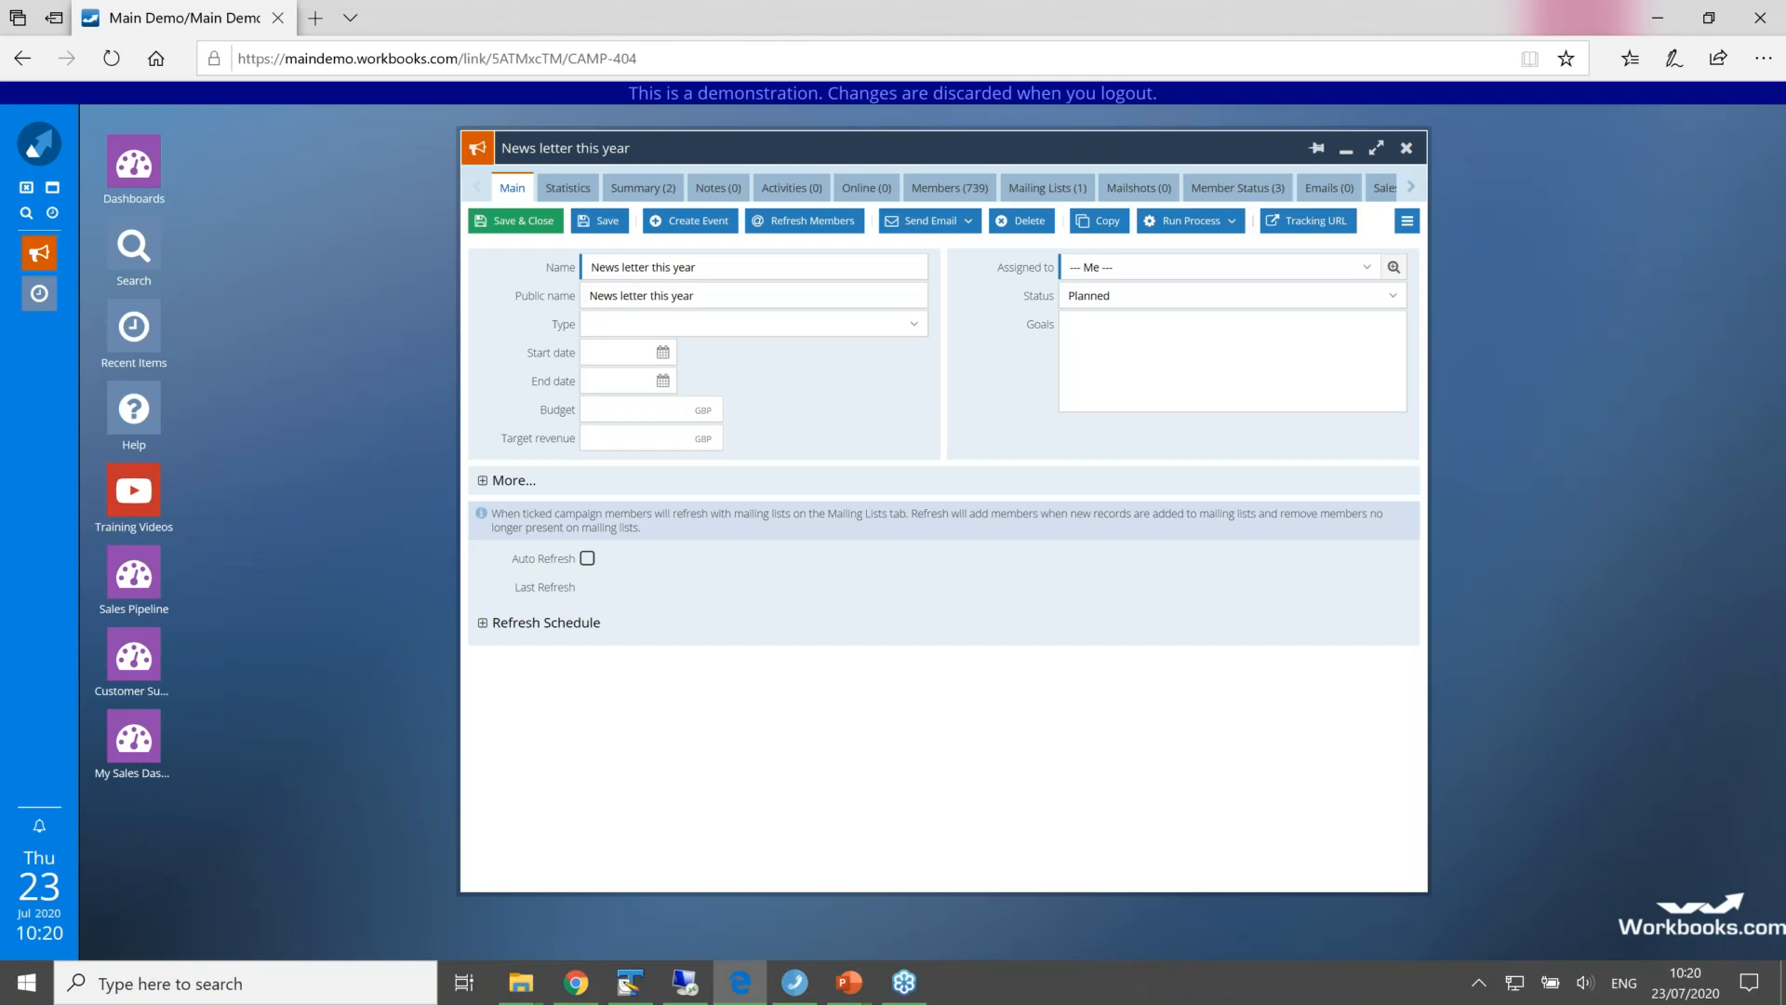
left_click_drag(872, 147, 841, 147)
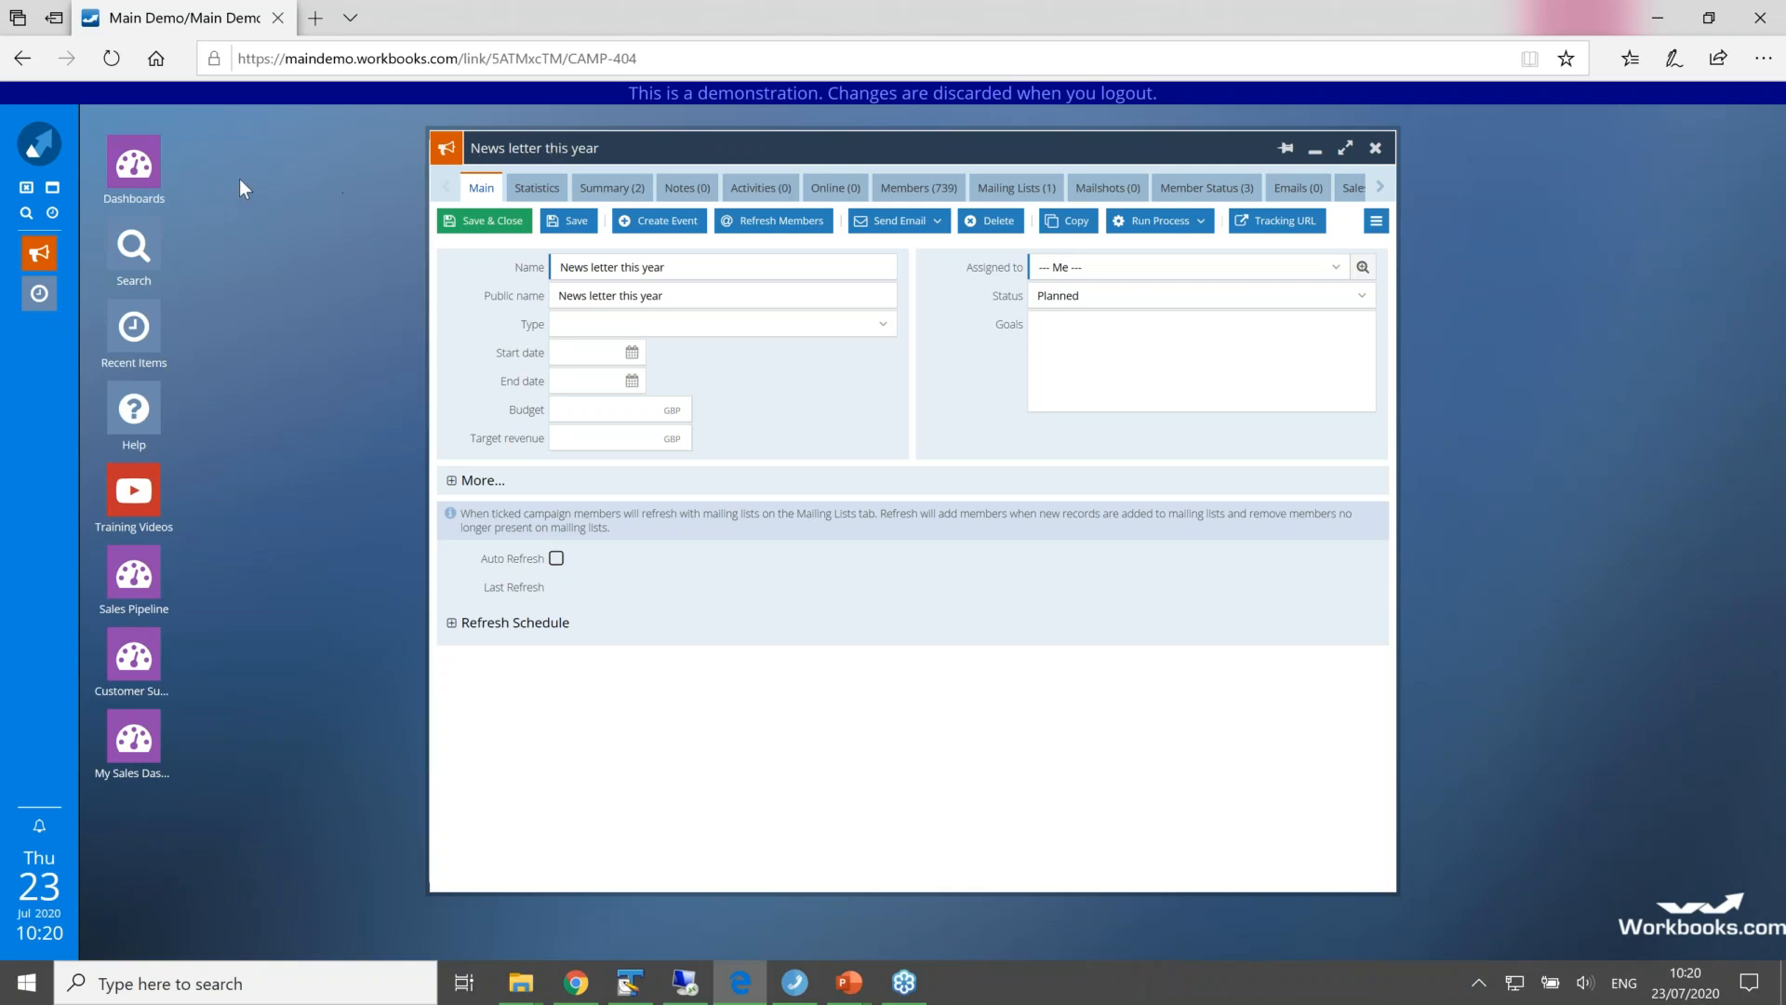
Step: Review the optional modules under Licences & Modules in the account settings, down to the mailshot and marketing entries, and close the configuration
left_click(45, 146)
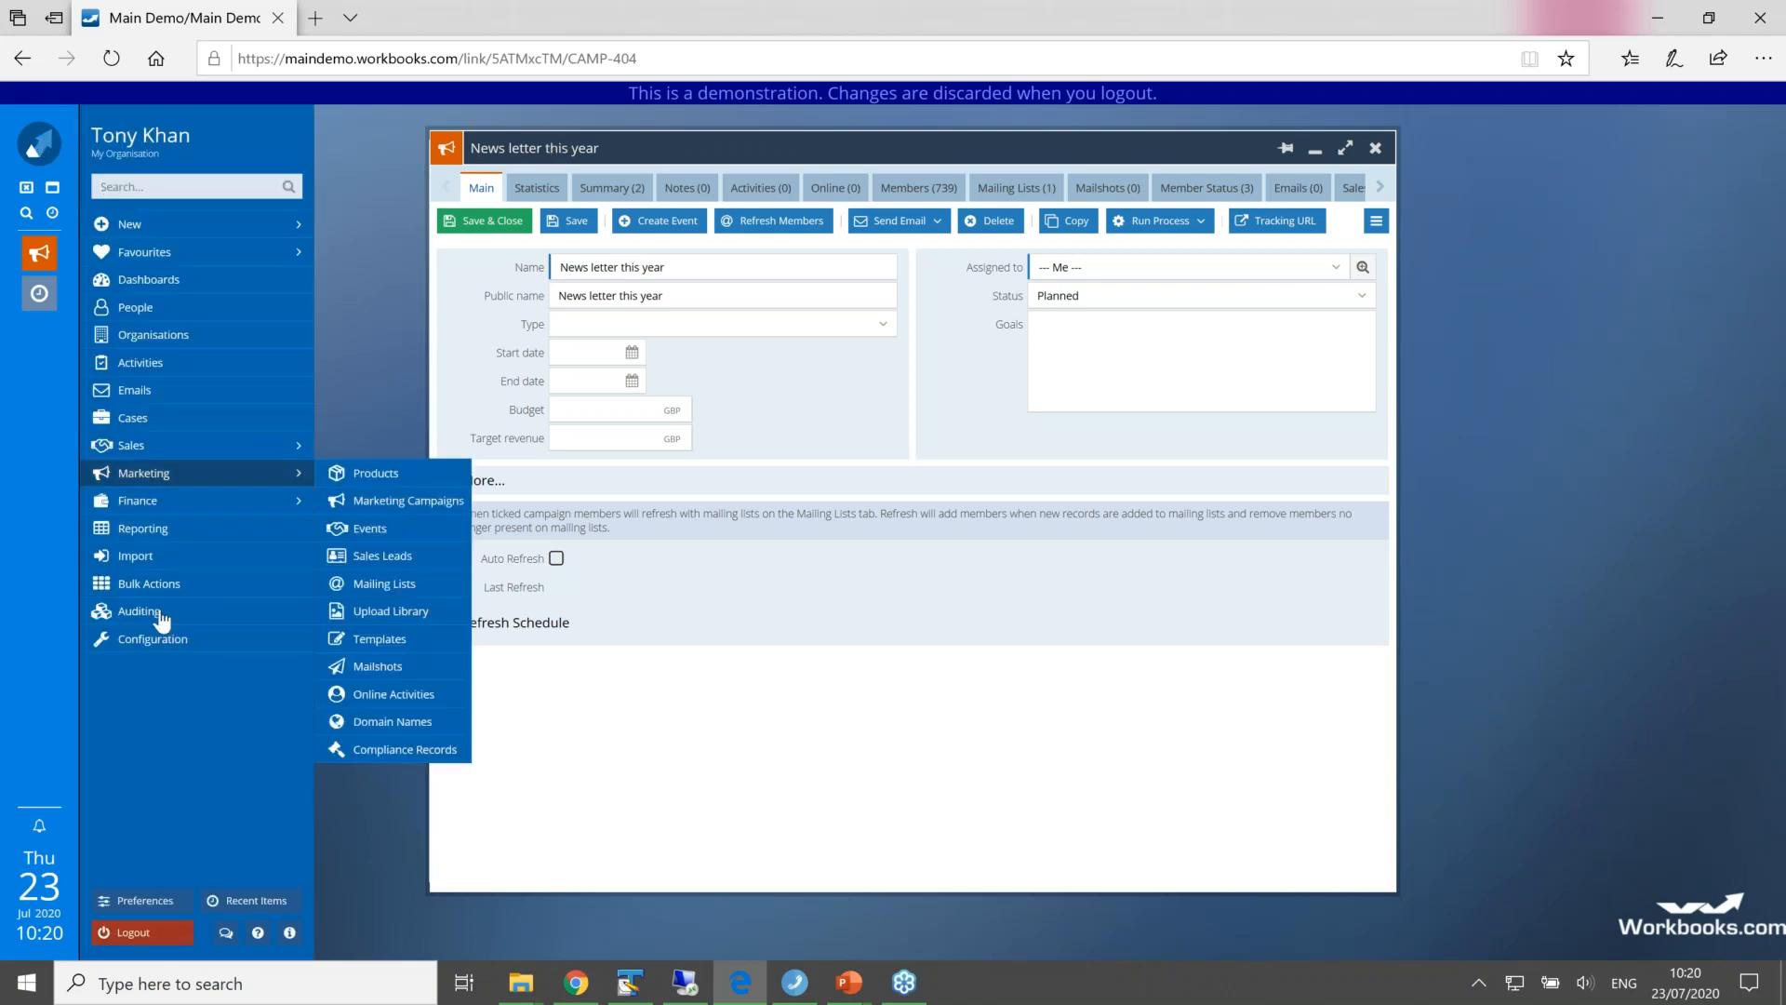
left_click(175, 655)
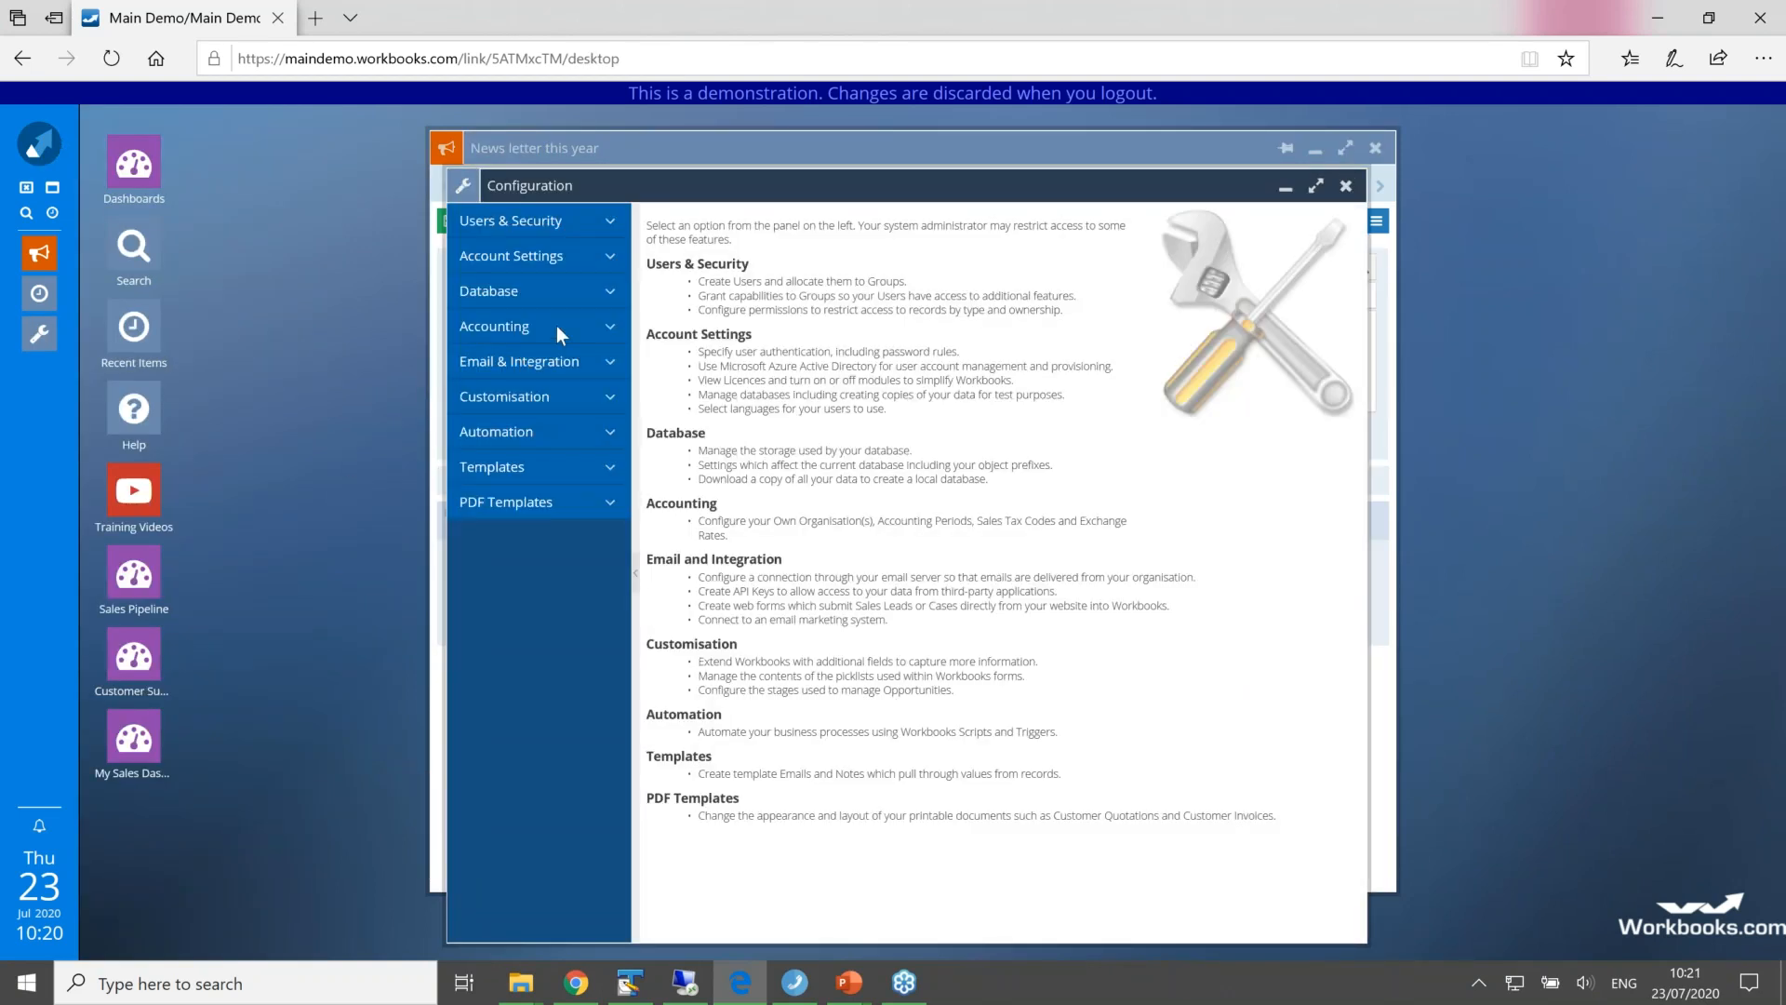
left_click(606, 262)
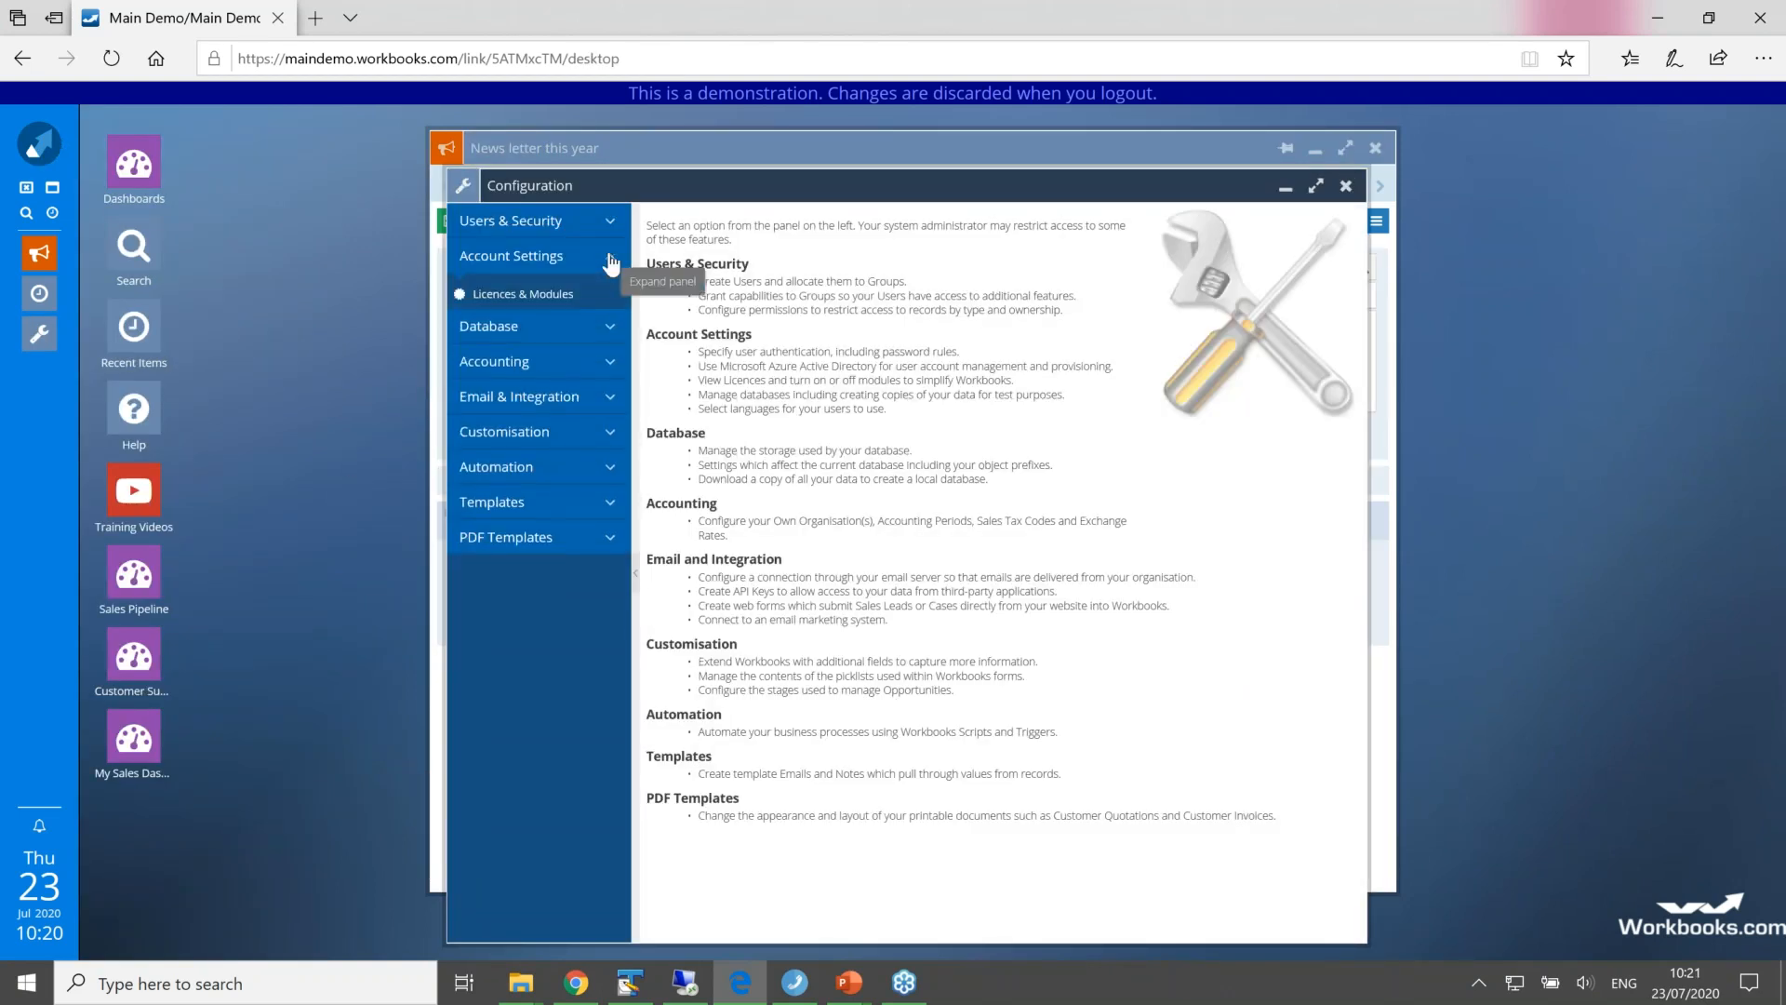
left_click(518, 298)
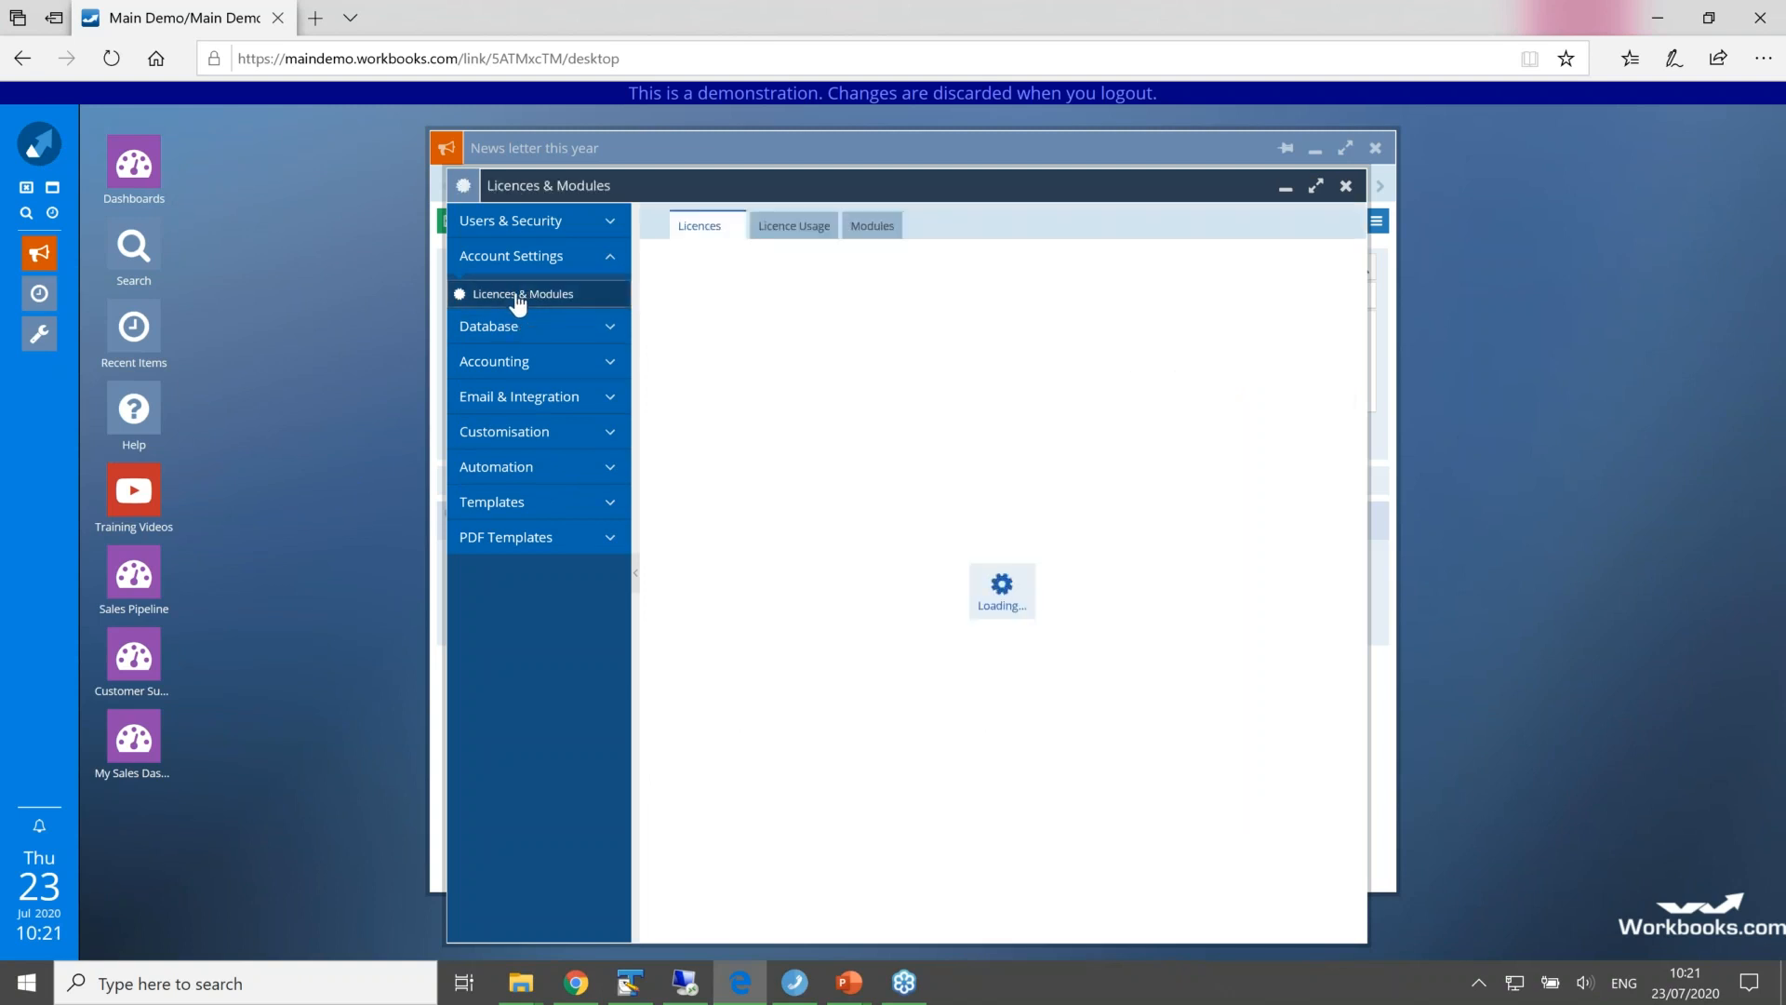
left_click(884, 229)
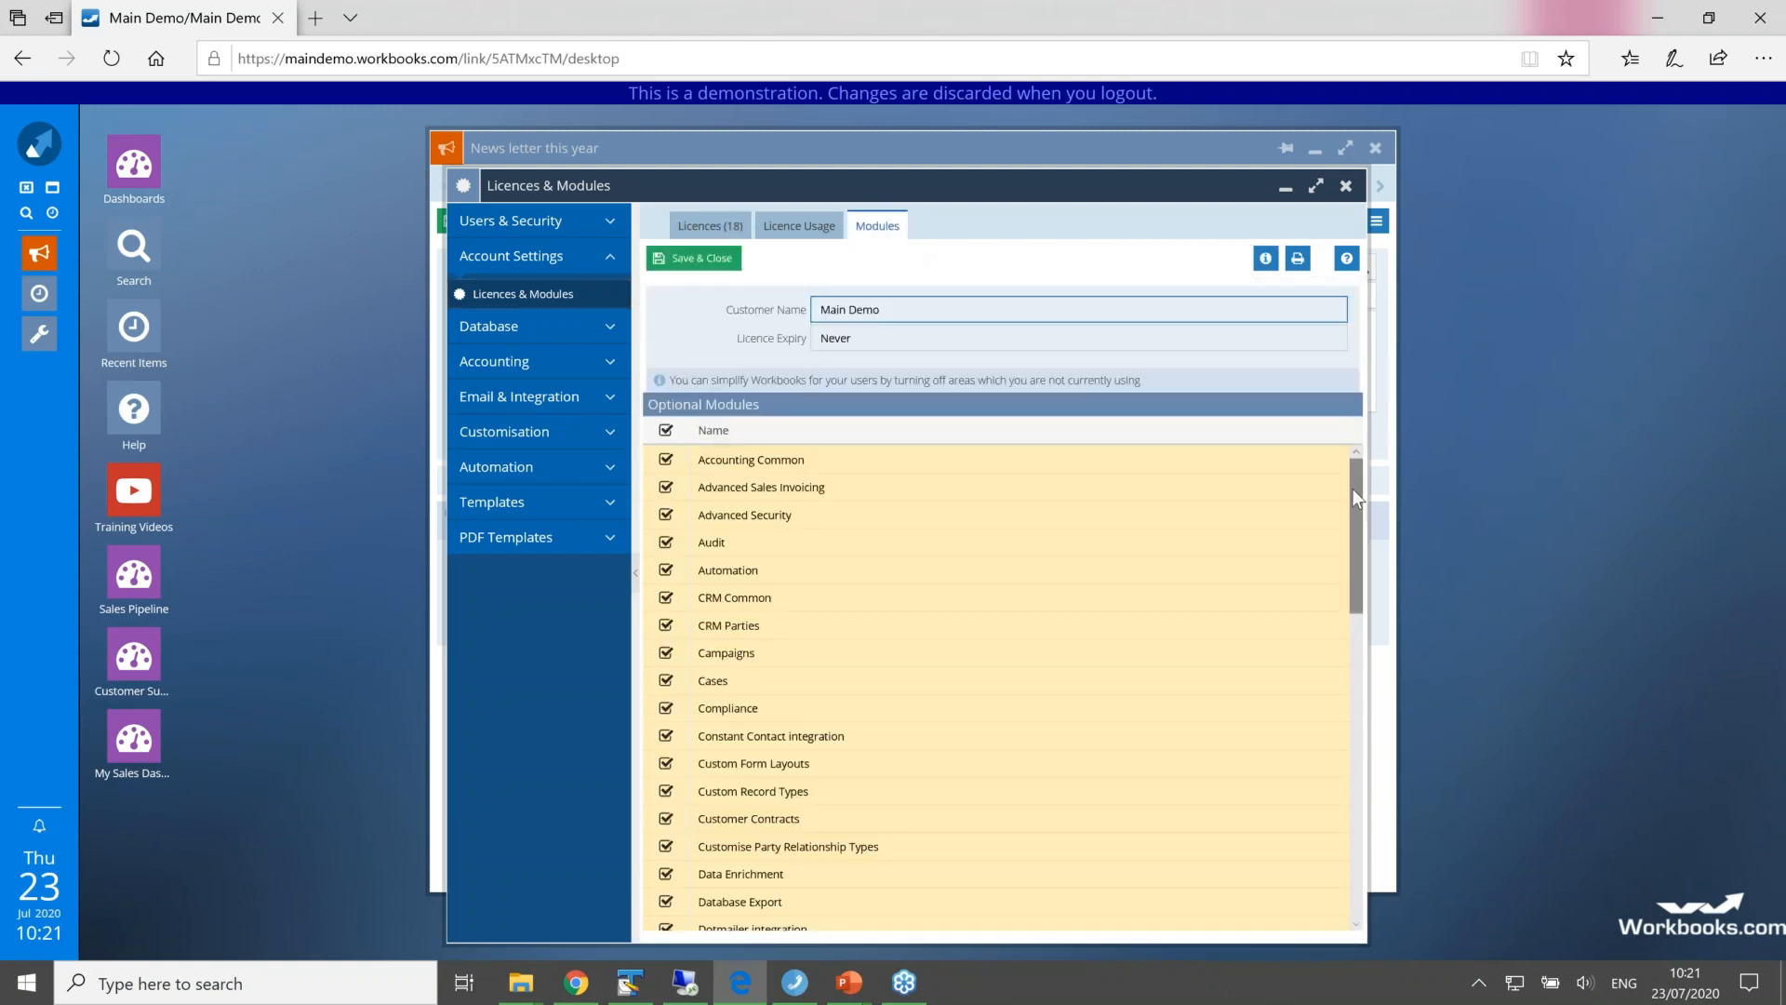
scroll(1356, 516, "down", 3)
left_click_drag(1366, 559, 1370, 606)
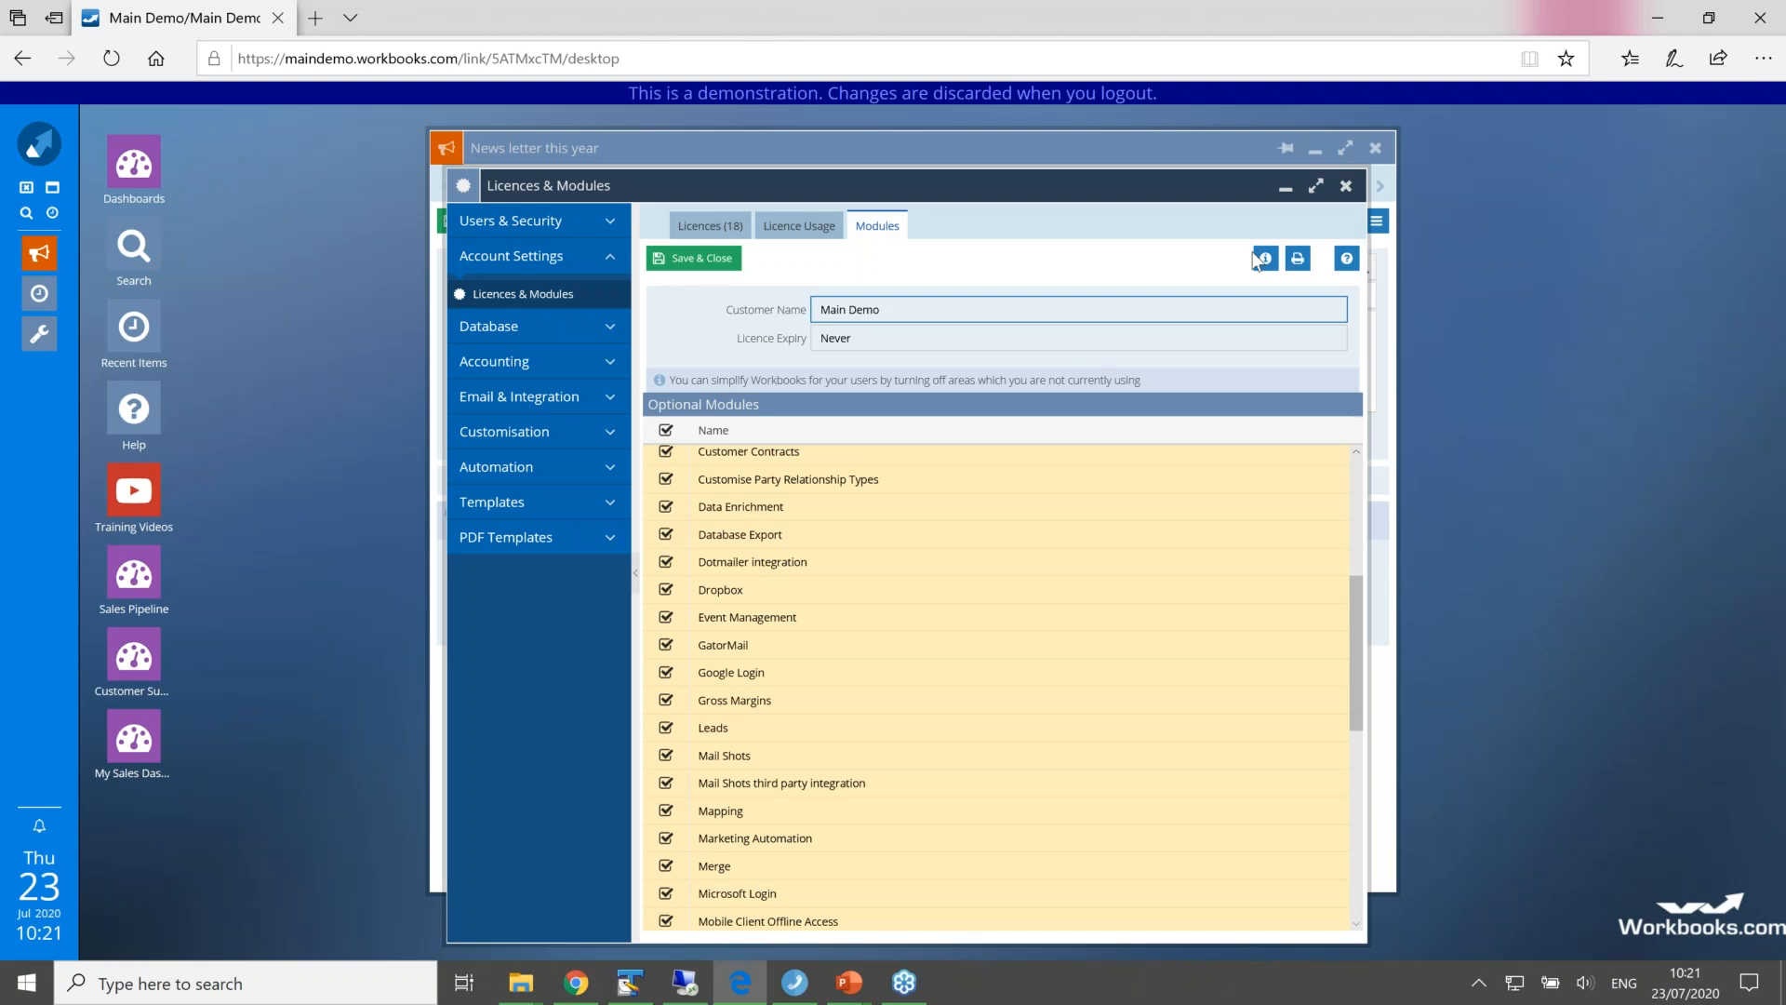
left_click(1346, 187)
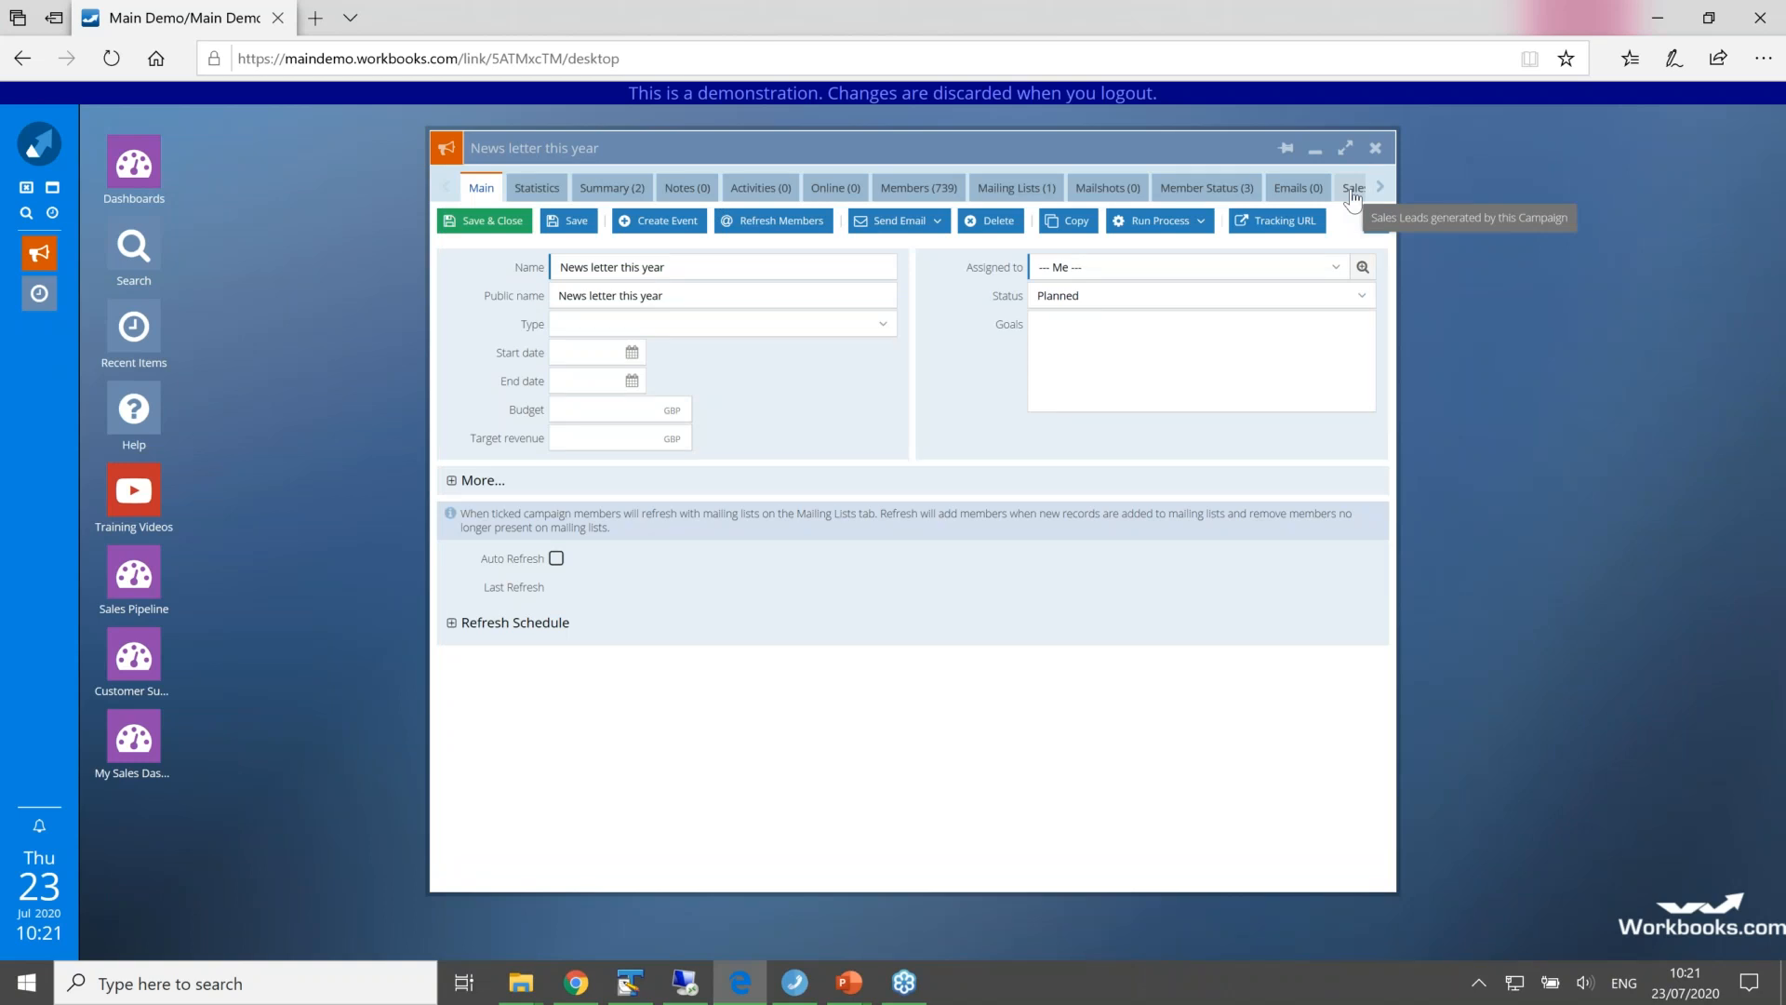
left_click_drag(1187, 139, 1088, 138)
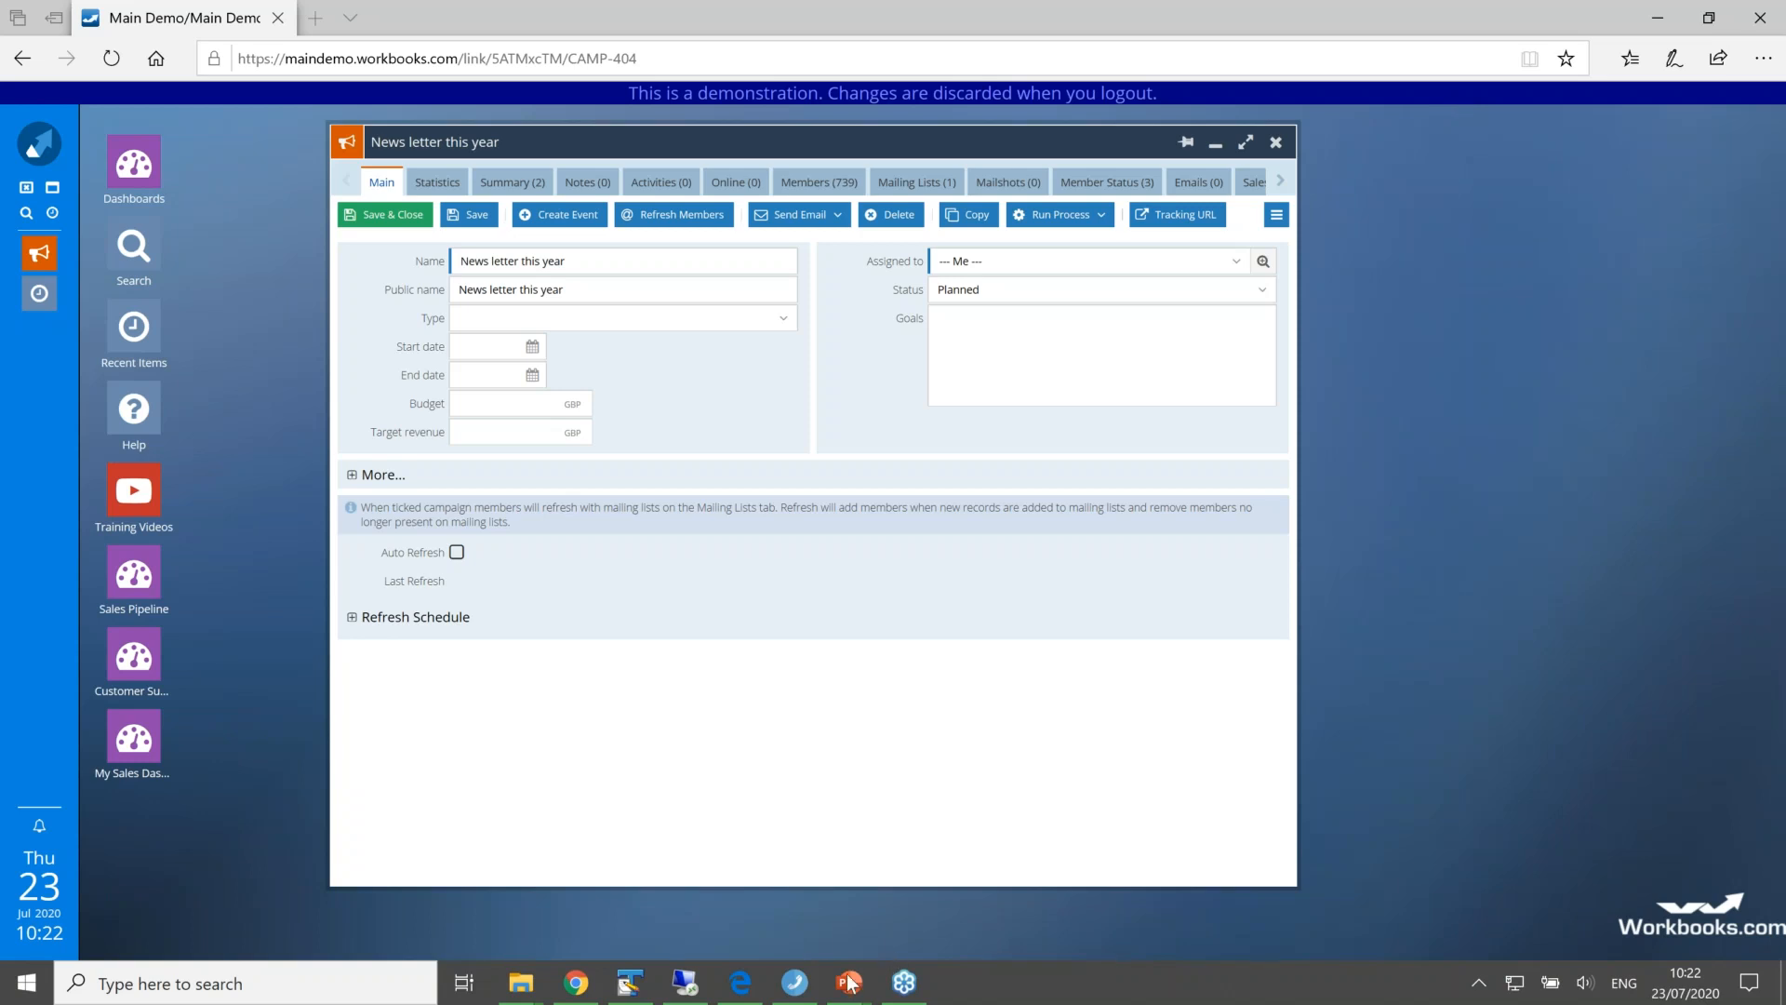
Step: Switch to the running PowerPoint slide show and advance past the Questions slide to the closing thank-you and contact slide
mouse_move(849, 982)
left_click(805, 896)
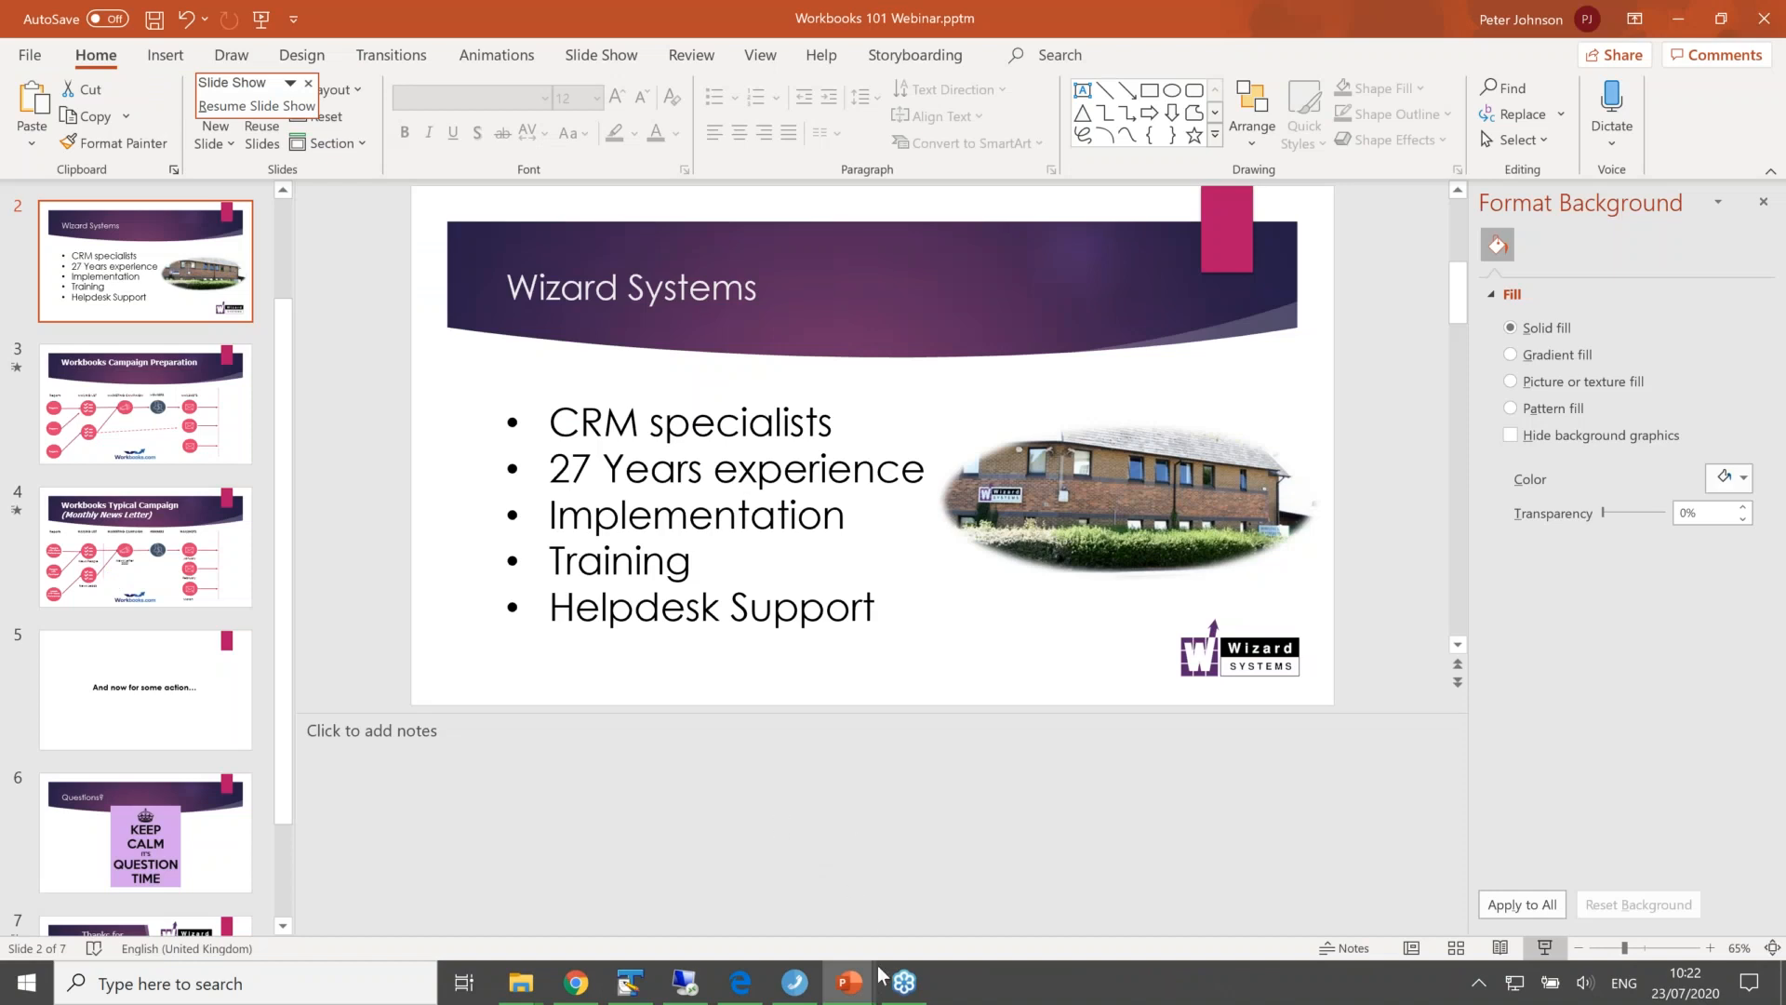
right_click(849, 982)
left_click(848, 983)
mouse_move(849, 984)
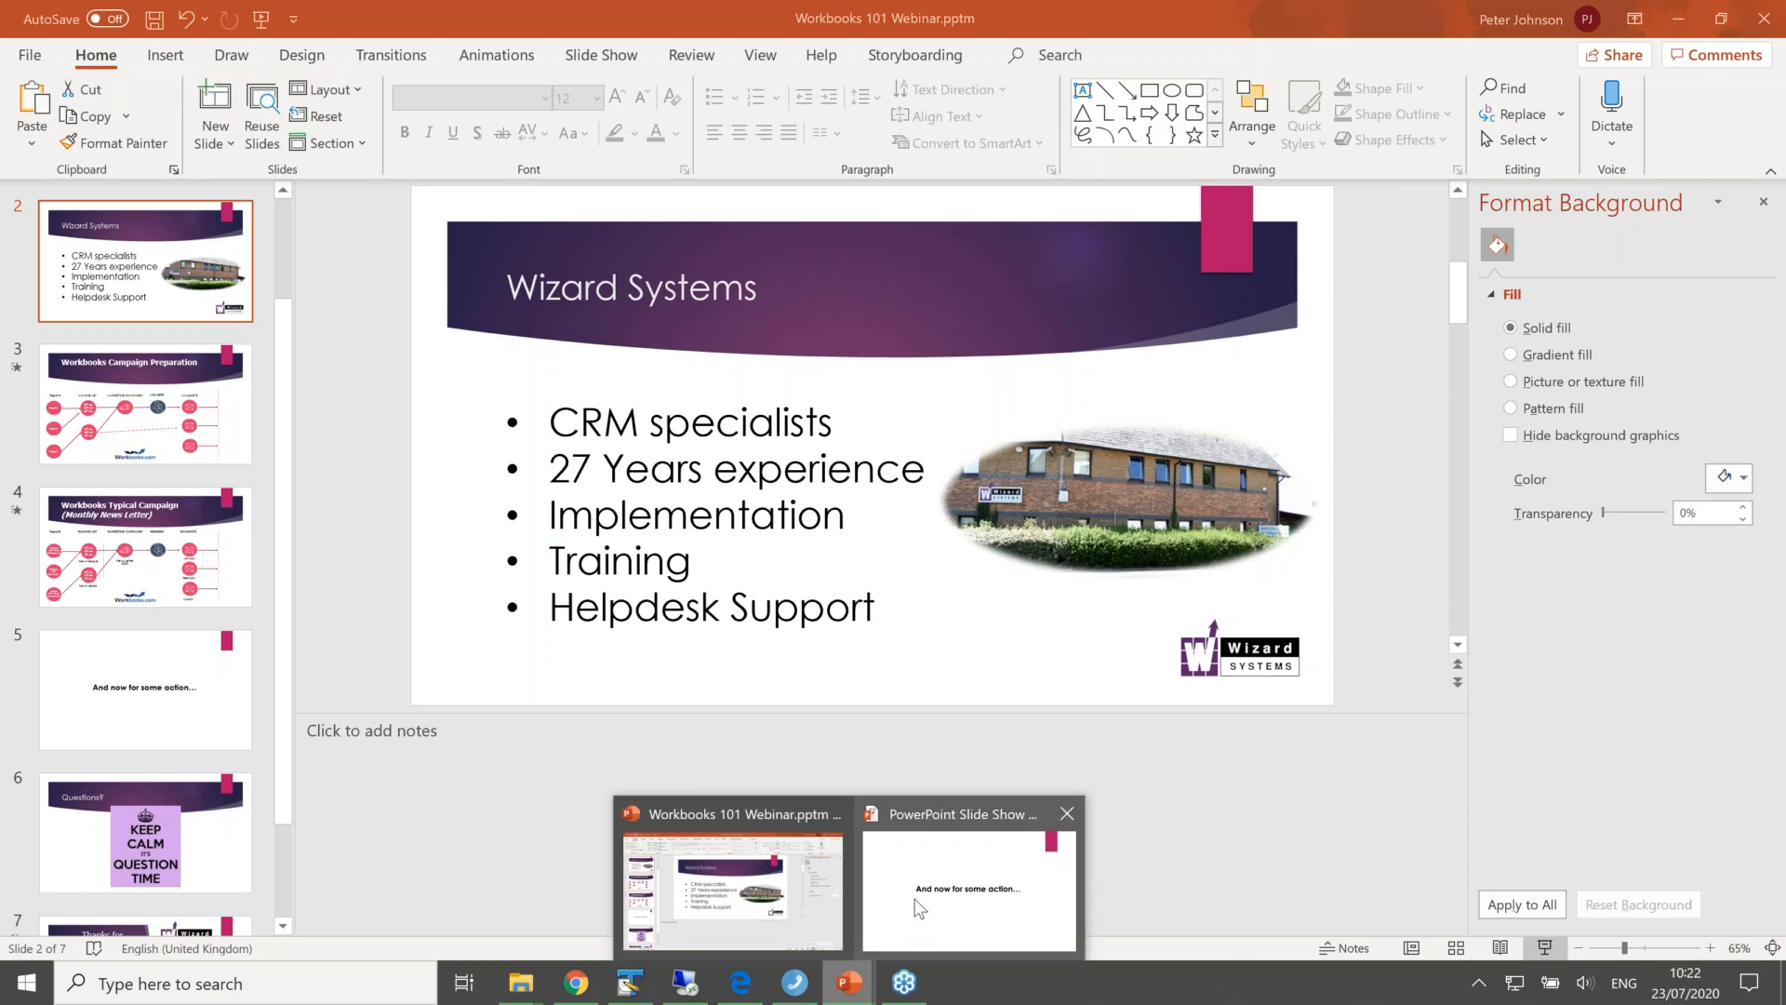
left_click(921, 905)
key("Right")
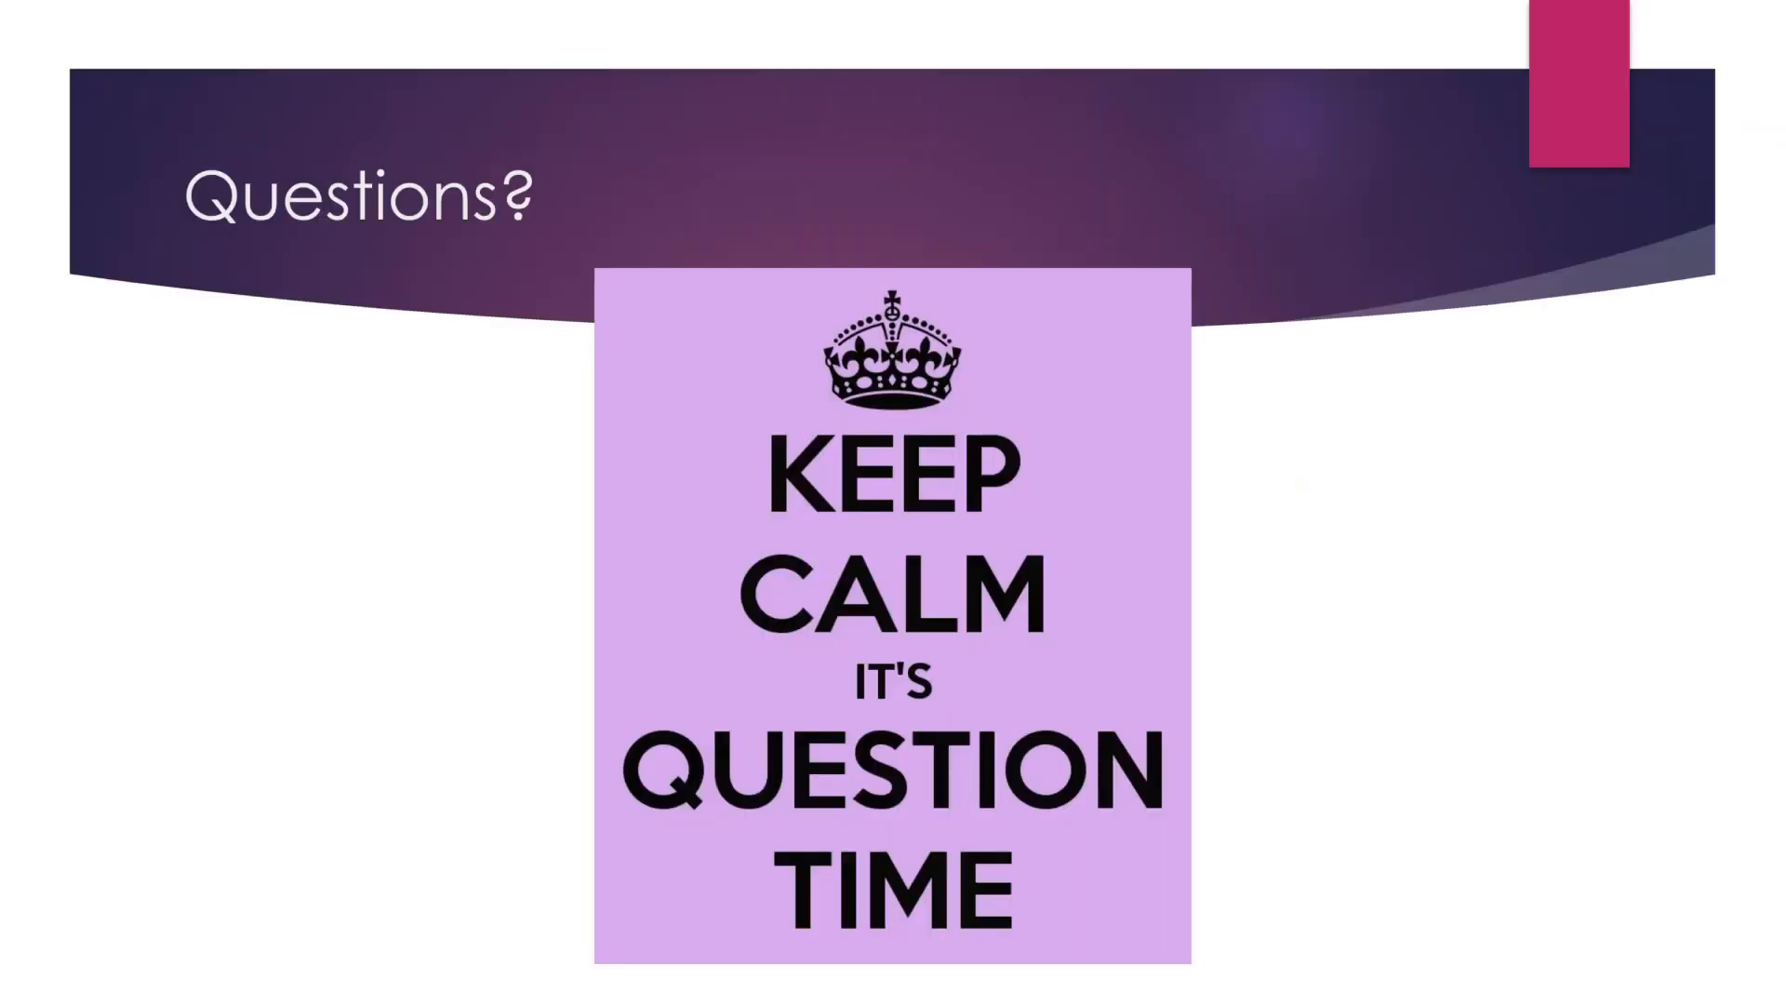
key("Right")
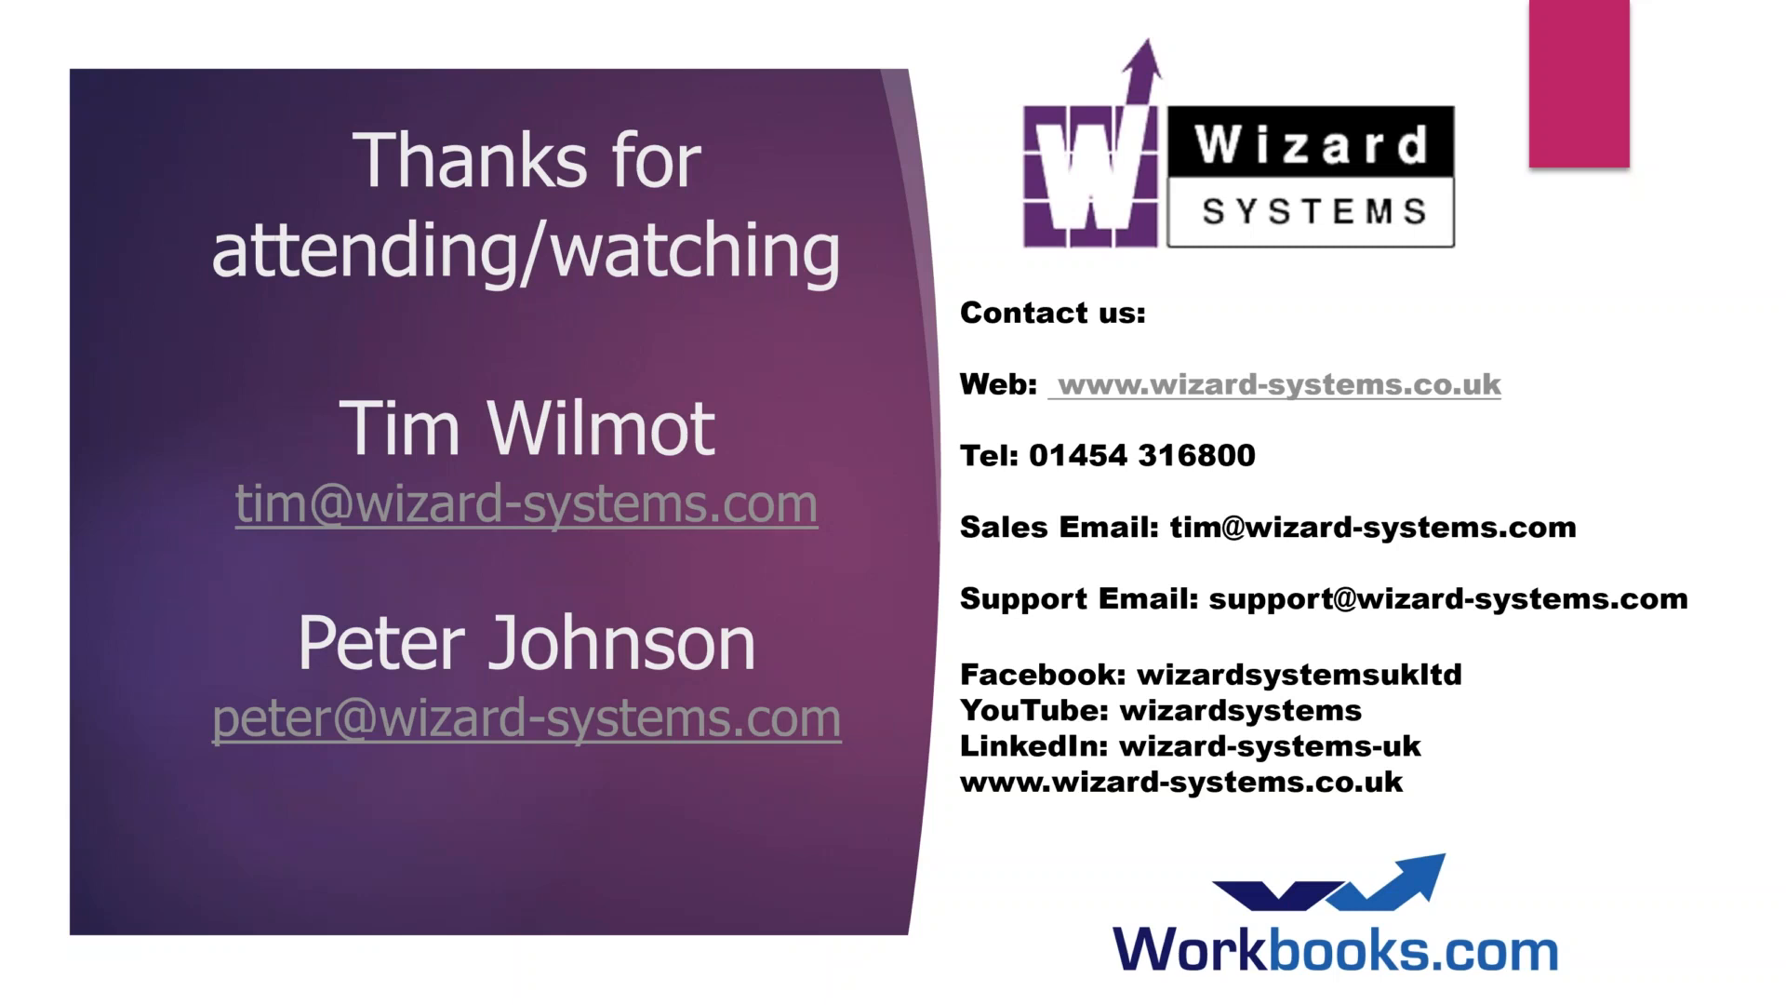